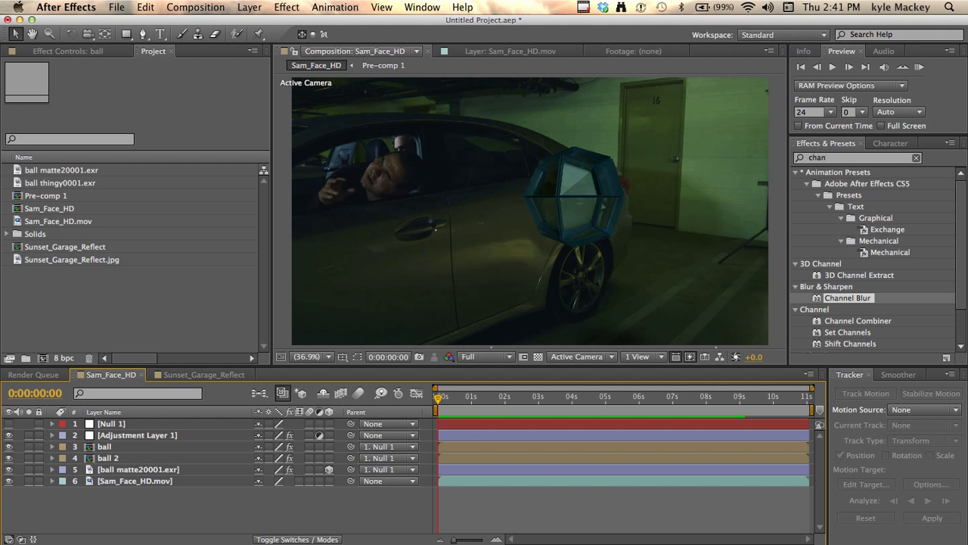
Switch to Safari and open the Blender 2.61 release notes on blender.org to review the Cycles and motion tracking features
{"action": "key", "text": "super+Tab"}
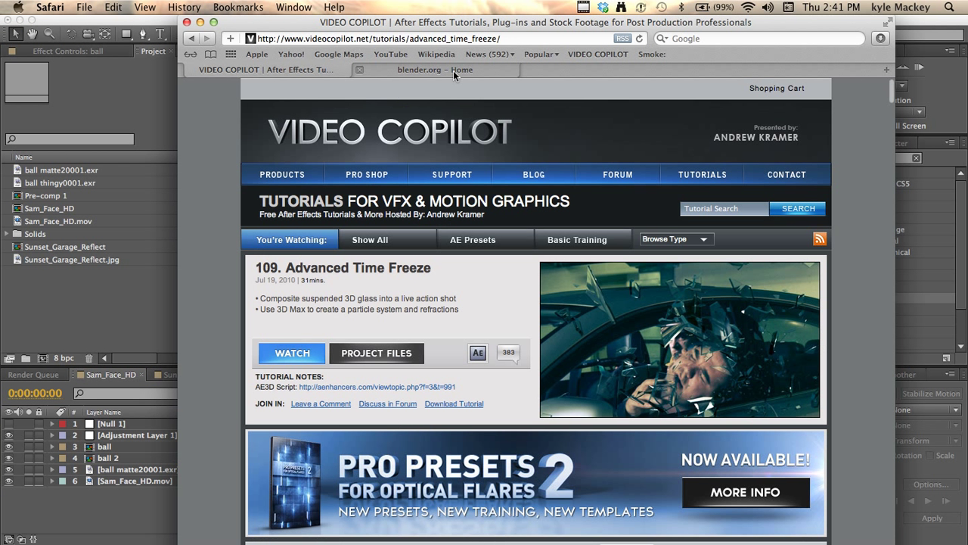
{"action": "left_click", "coordinate": [453, 70]}
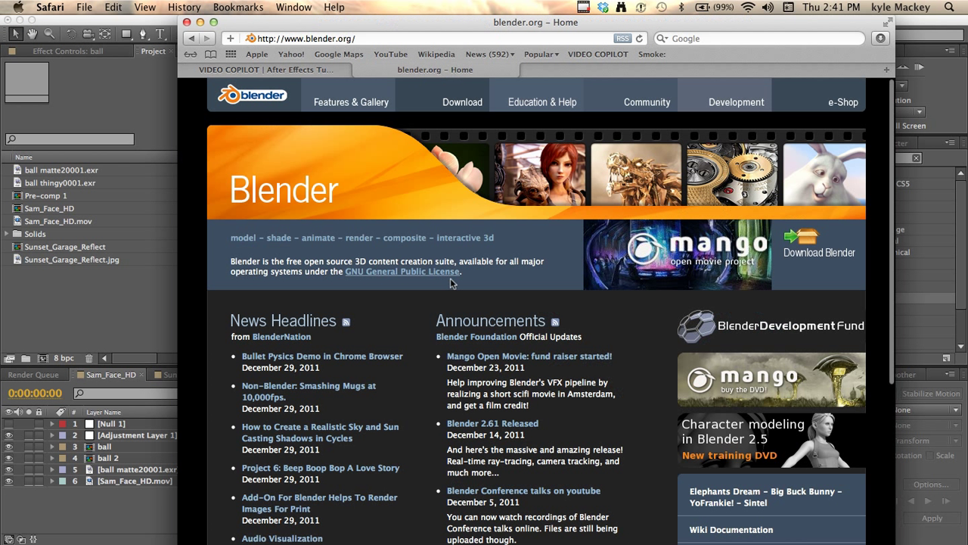
{"action": "left_click", "coordinate": [489, 423]}
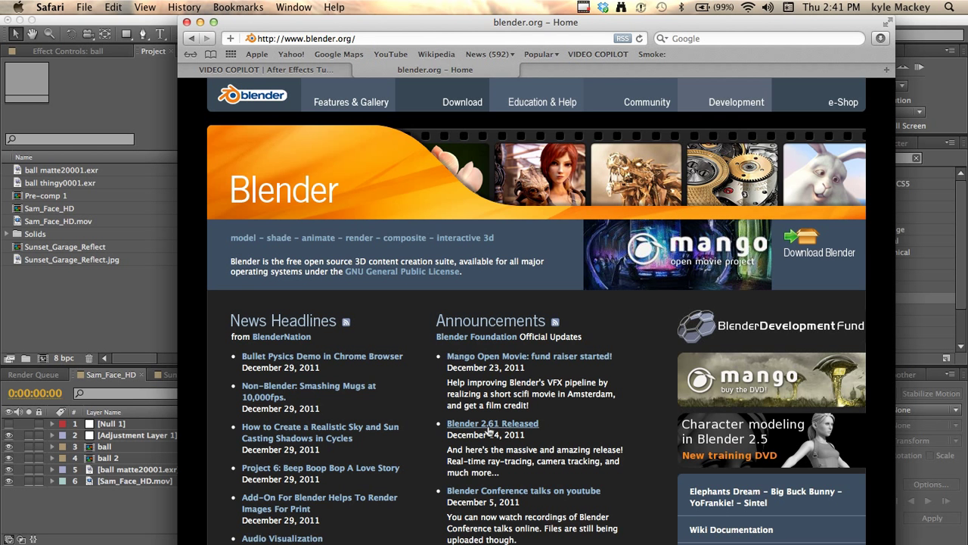
{"action": "scroll", "coordinate": [488, 430], "scroll_direction": "down", "scroll_amount": 5}
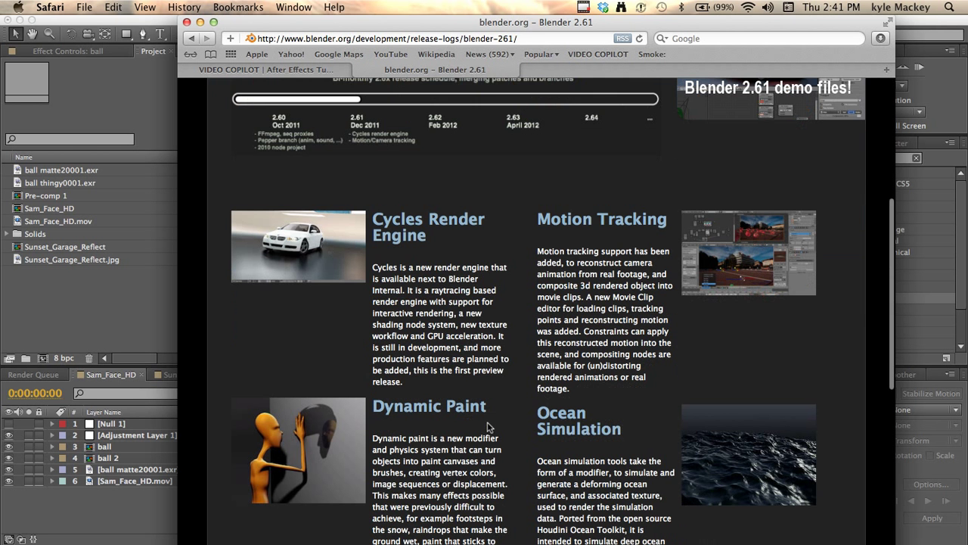
{"action": "scroll", "coordinate": [728, 389], "scroll_direction": "down", "scroll_amount": 1}
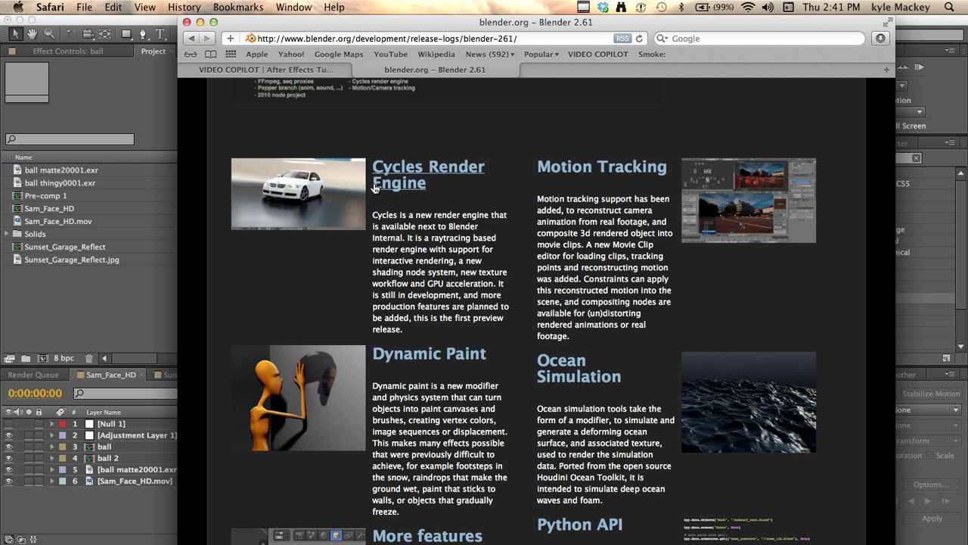
Return to the Video Copilot Advanced Time Freeze tutorial page and view its project files section
{"action": "left_click", "coordinate": [313, 69]}
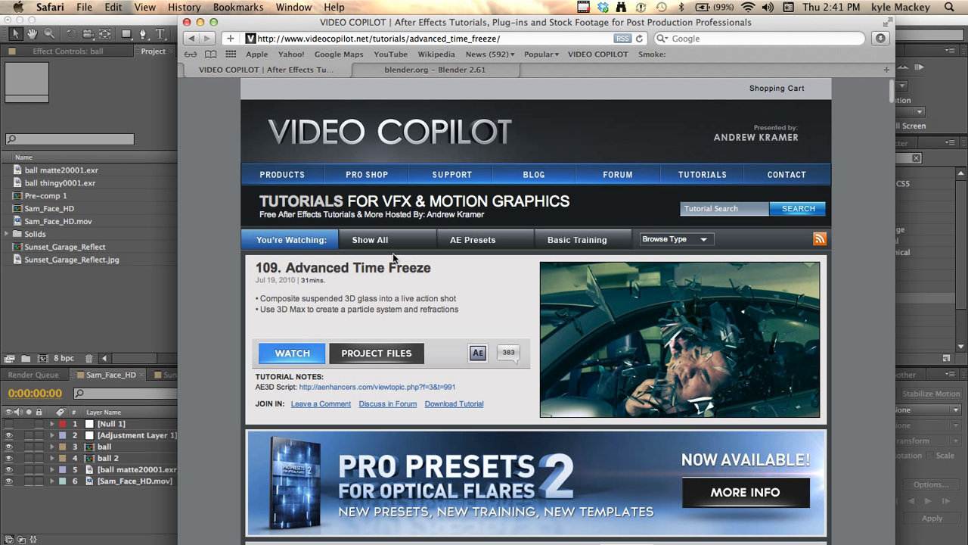
{"action": "scroll", "coordinate": [394, 272], "scroll_direction": "down", "scroll_amount": 2}
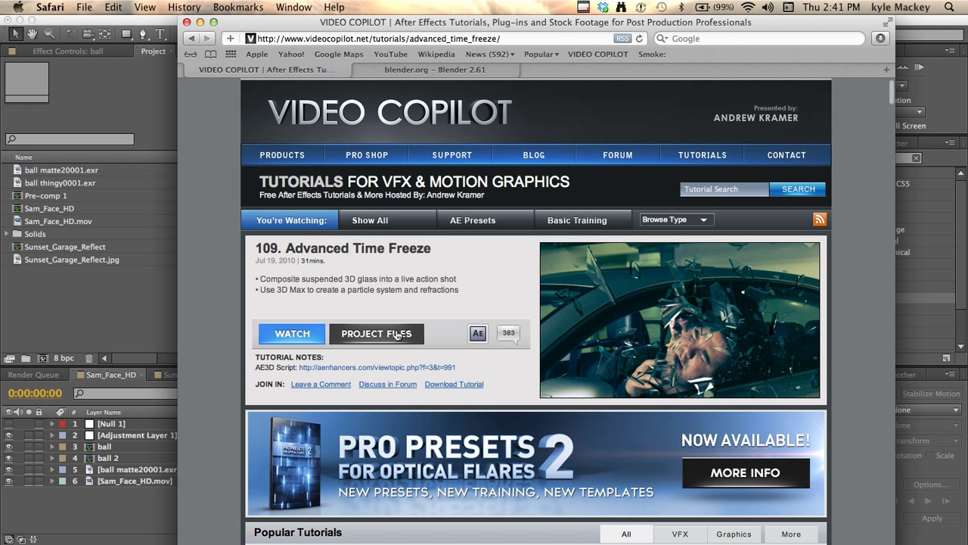
Switch back to After Effects and scrub through the Sam_Face_HD composition to preview the glass ball composite
{"action": "left_click", "coordinate": [134, 295]}
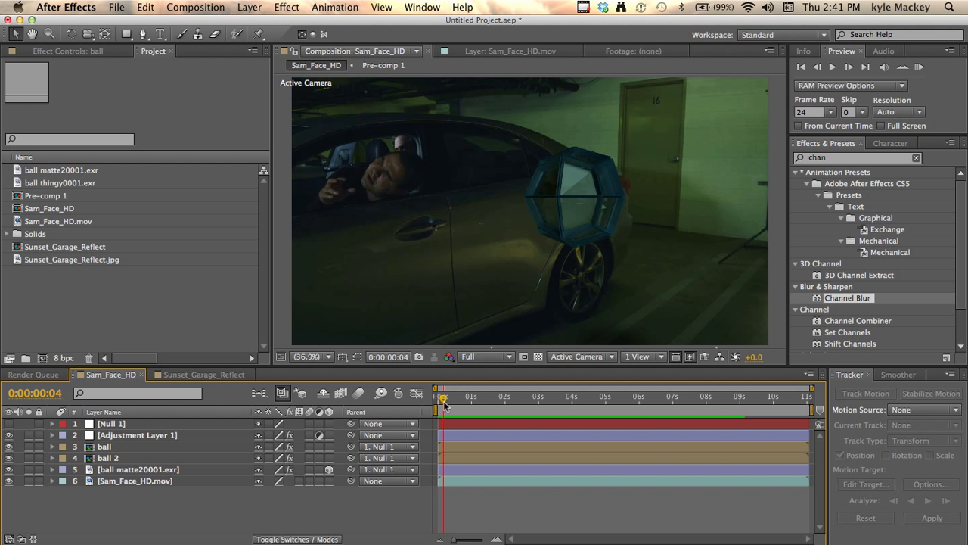
{"action": "left_click_drag", "start_coordinate": [442, 406], "coordinate": [437, 435]}
{"action": "left_click_drag", "start_coordinate": [457, 413], "coordinate": [610, 409]}
{"action": "left_click", "coordinate": [444, 399]}
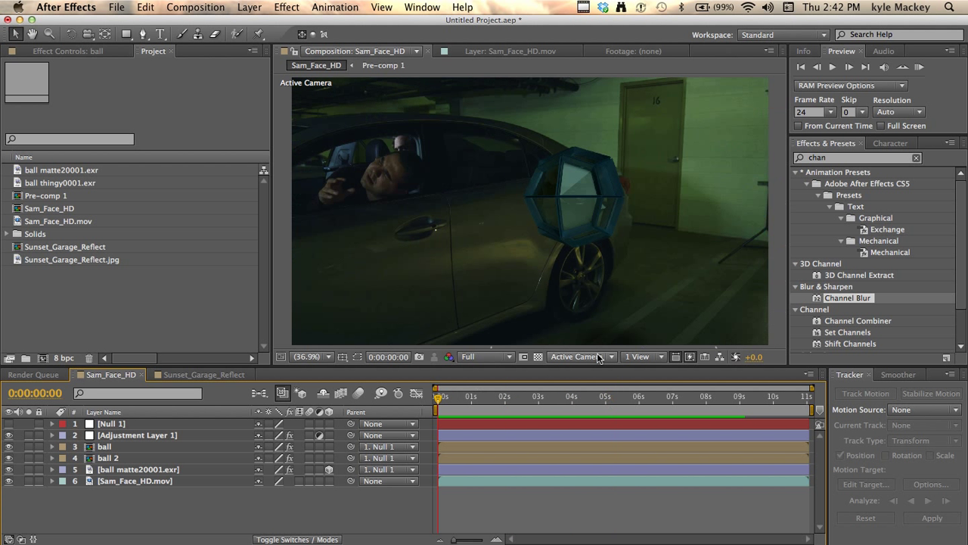
{"action": "left_click", "coordinate": [491, 400]}
{"action": "left_click_drag", "start_coordinate": [504, 402], "coordinate": [411, 351]}
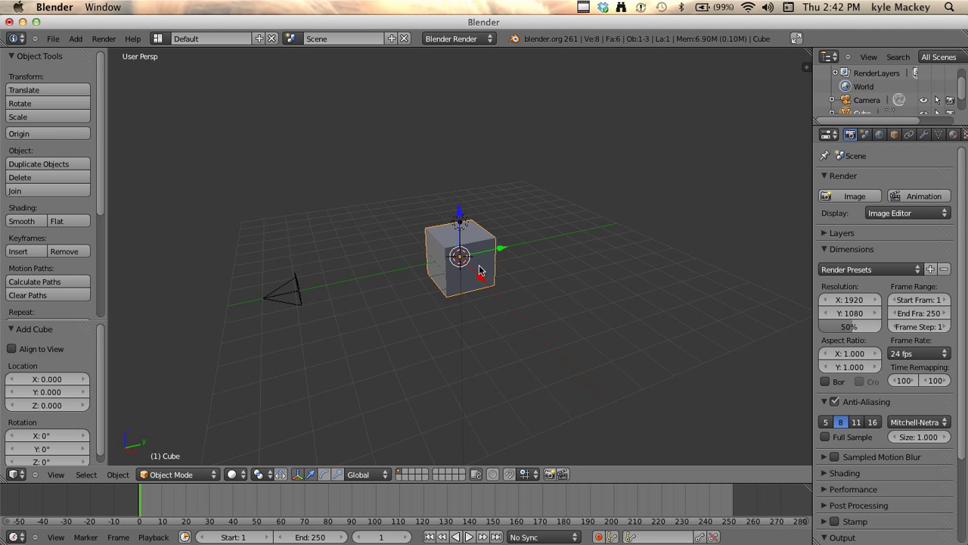
Select every object in the default Blender scene and delete them all
{"action": "middle_click_drag", "start_coordinate": [428, 318], "coordinate": [494, 307]}
{"action": "key", "text": "a"}
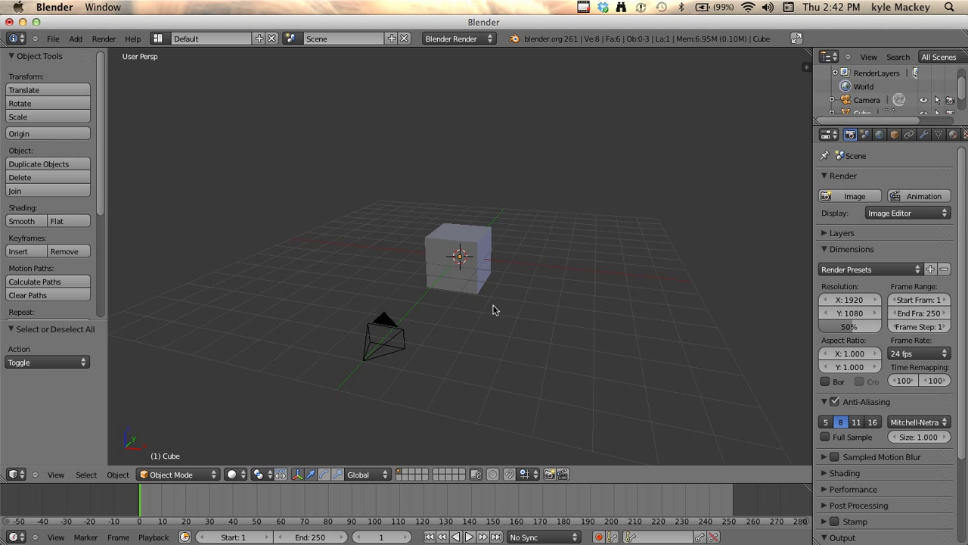
{"action": "key", "text": "a"}
{"action": "key", "text": "x"}
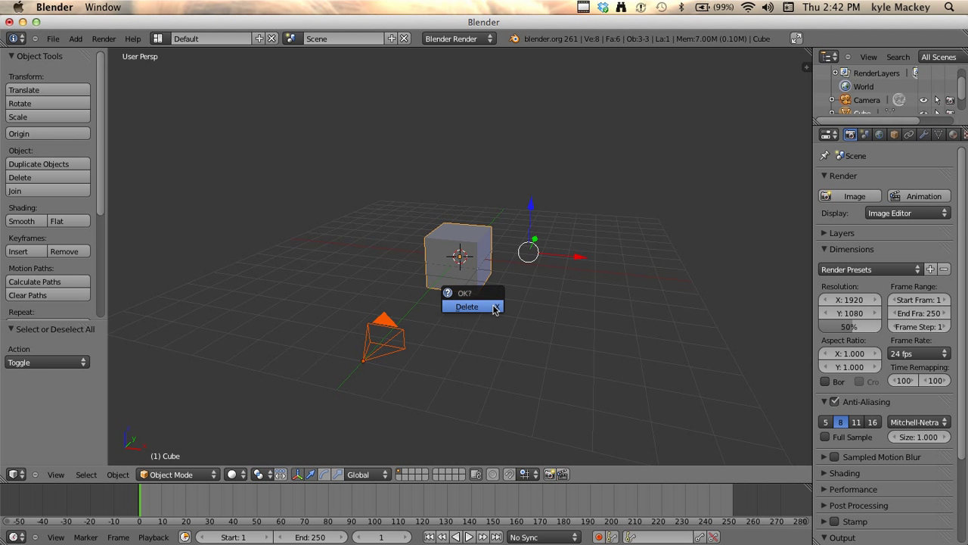
{"action": "left_click", "coordinate": [469, 306]}
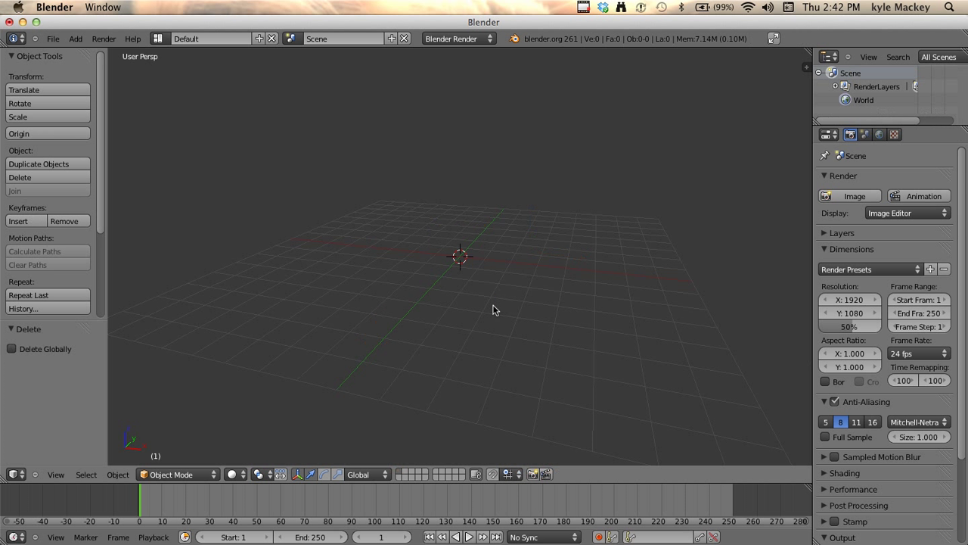
Add a cube mesh at the scene origin
{"action": "key", "text": "shift+a"}
{"action": "mouse_move", "coordinate": [493, 310]}
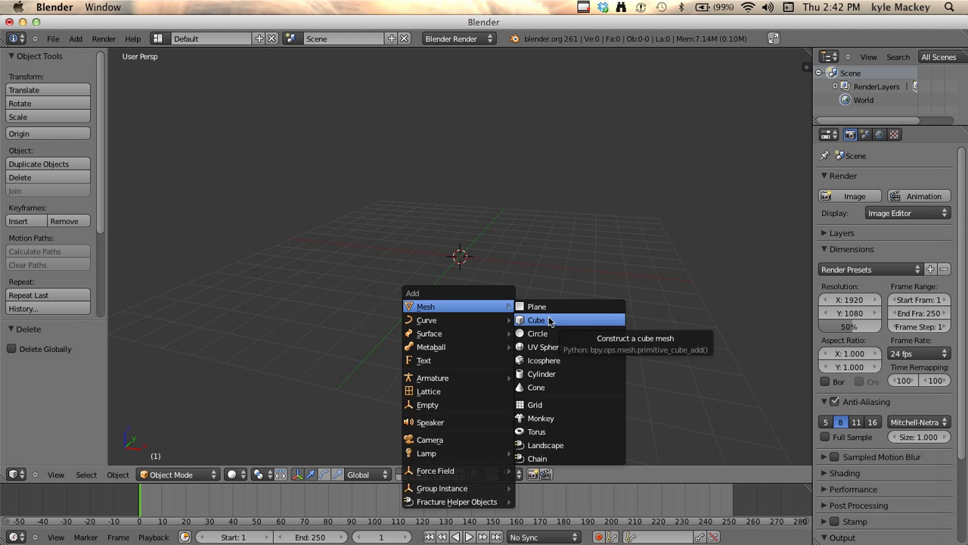
{"action": "left_click", "coordinate": [550, 320]}
Try moving the cube about 0.48 units along the Y axis and undo the move
{"action": "middle_click_drag", "start_coordinate": [550, 298], "coordinate": [452, 310]}
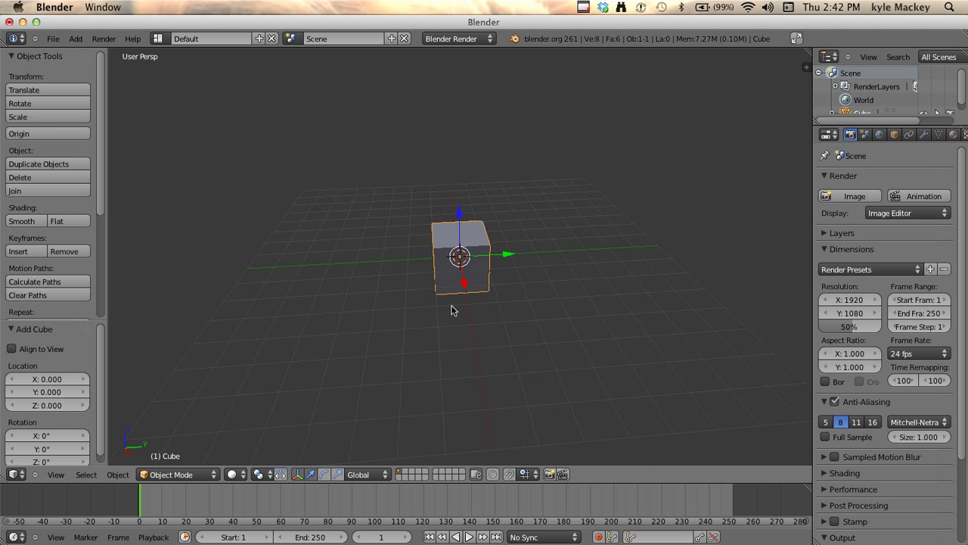
{"action": "middle_click_drag", "start_coordinate": [373, 305], "coordinate": [437, 347]}
{"action": "middle_click_drag", "start_coordinate": [510, 318], "coordinate": [412, 199]}
{"action": "scroll", "coordinate": [460, 280], "scroll_direction": "up", "scroll_amount": 4}
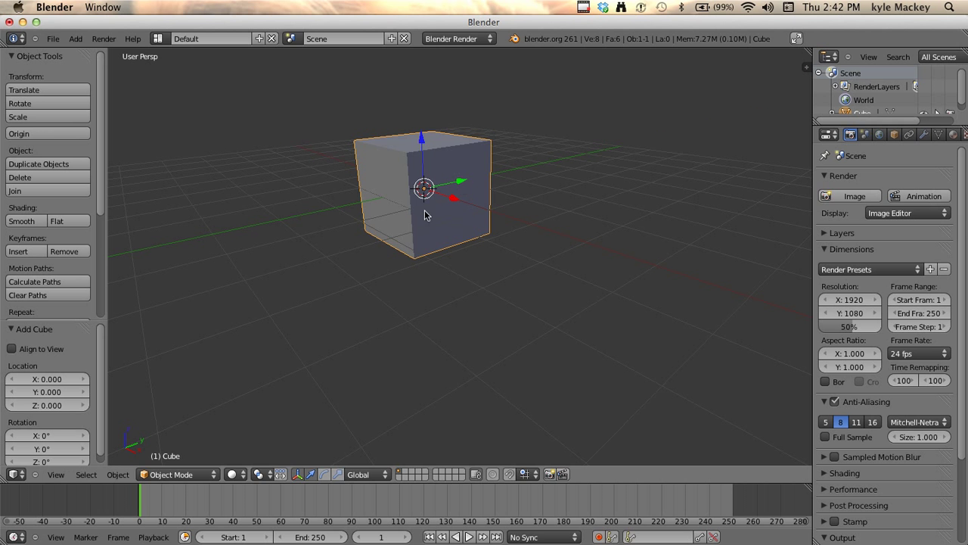
{"action": "key", "text": "g"}
{"action": "key", "text": "y"}
{"action": "left_click", "coordinate": [479, 177]}
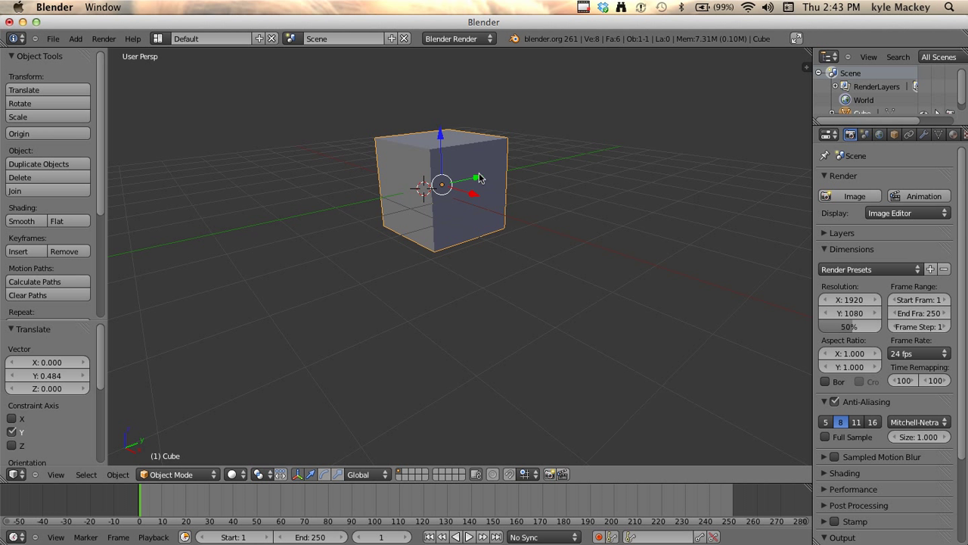
{"action": "key", "text": "ctrl+z"}
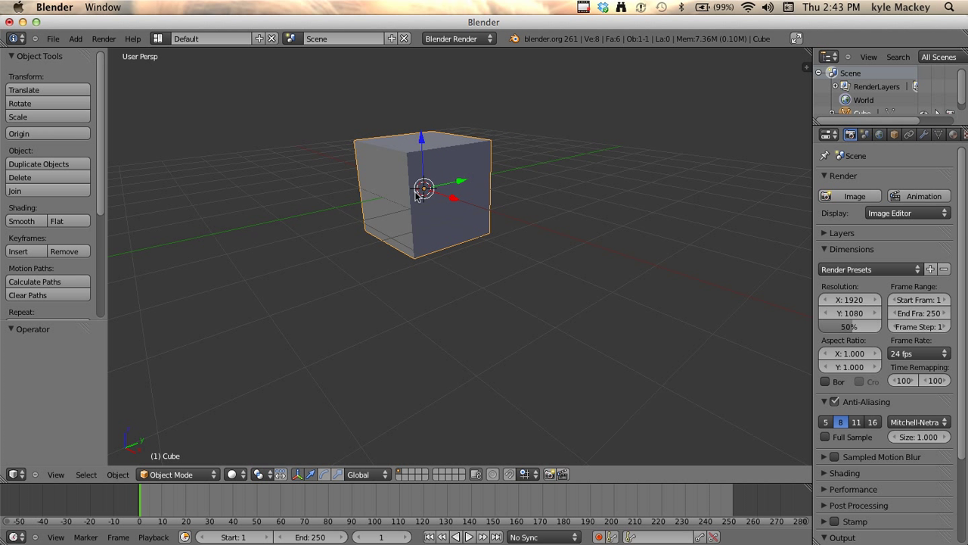
Widen the properties area and add a Subdivision Surface modifier to the cube
{"action": "mouse_move", "coordinate": [371, 209]}
{"action": "middle_mouse_down"}
{"action": "mouse_move", "coordinate": [388, 236]}
{"action": "mouse_move", "coordinate": [364, 213]}
{"action": "middle_mouse_up"}
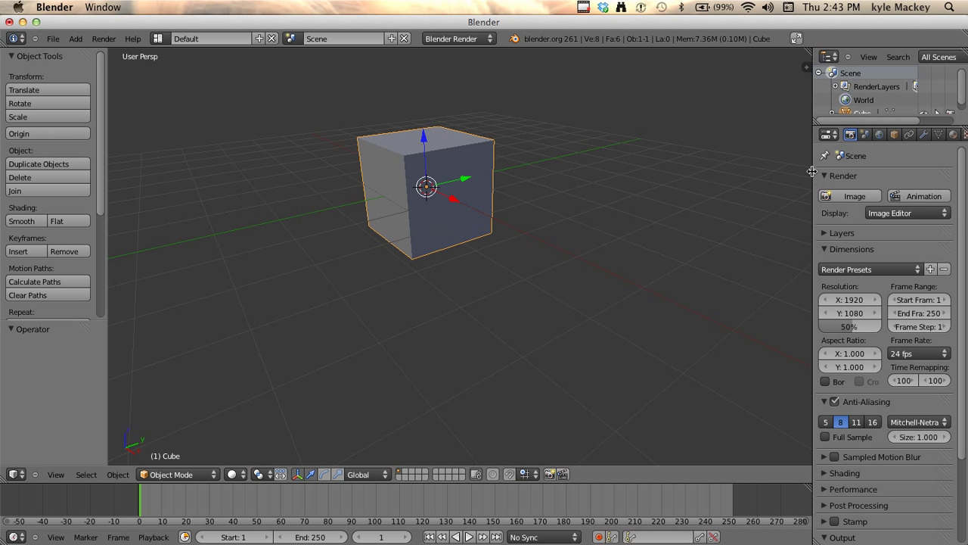
{"action": "left_click_drag", "start_coordinate": [811, 172], "coordinate": [707, 173]}
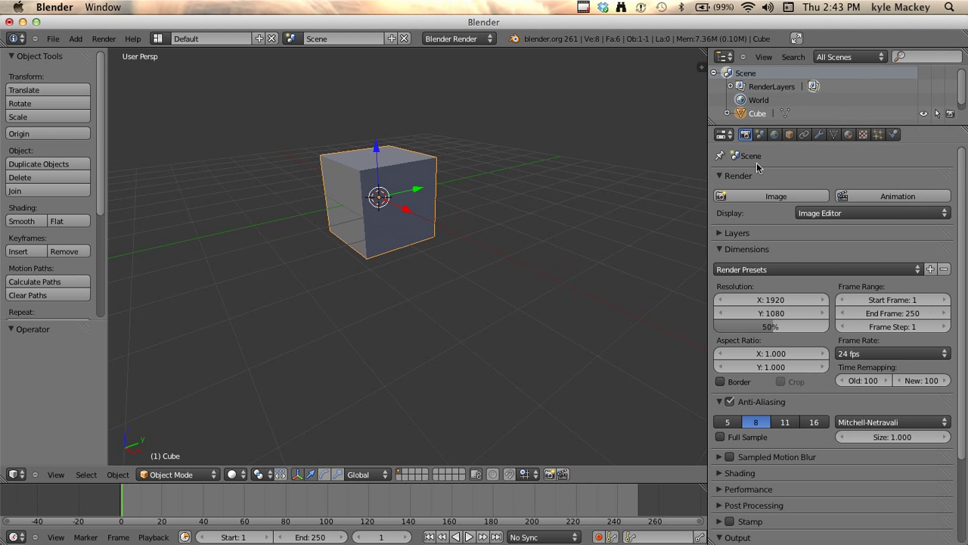
{"action": "left_click", "coordinate": [818, 134]}
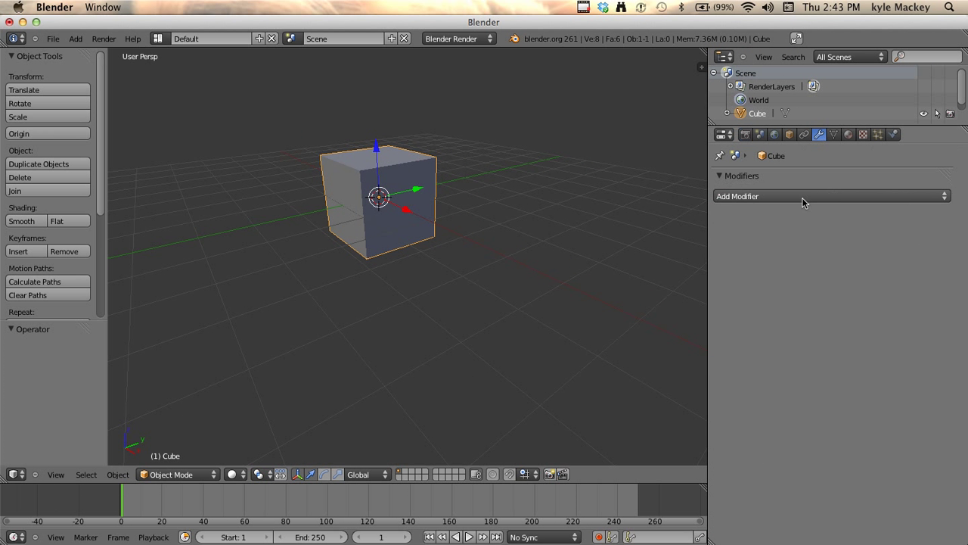
{"action": "left_click", "coordinate": [803, 198]}
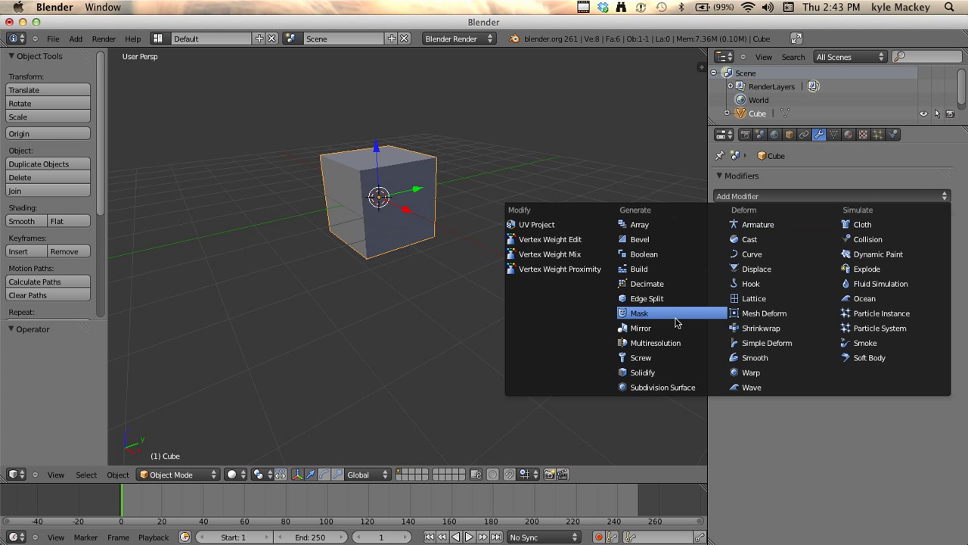
{"action": "left_click", "coordinate": [677, 388]}
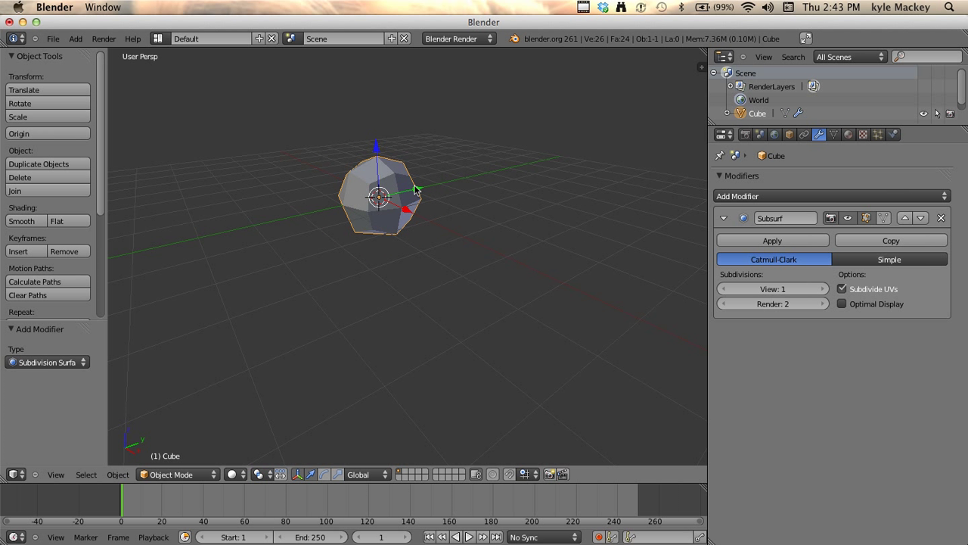
Try lowering one upper corner vertex of the cube's cage along Z in Edit Mode, undo it and return to Object Mode
{"action": "middle_click_drag", "start_coordinate": [340, 274], "coordinate": [373, 278]}
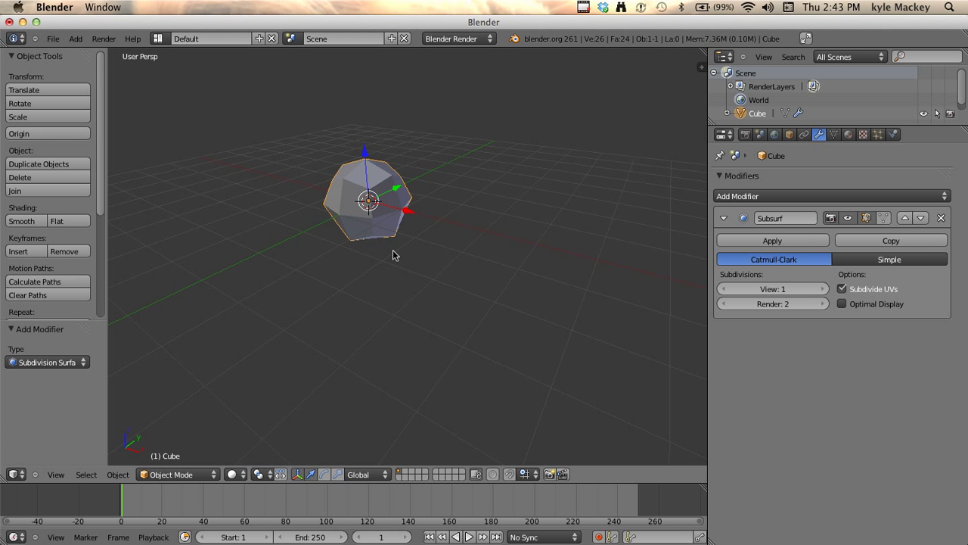
{"action": "key", "text": "Tab"}
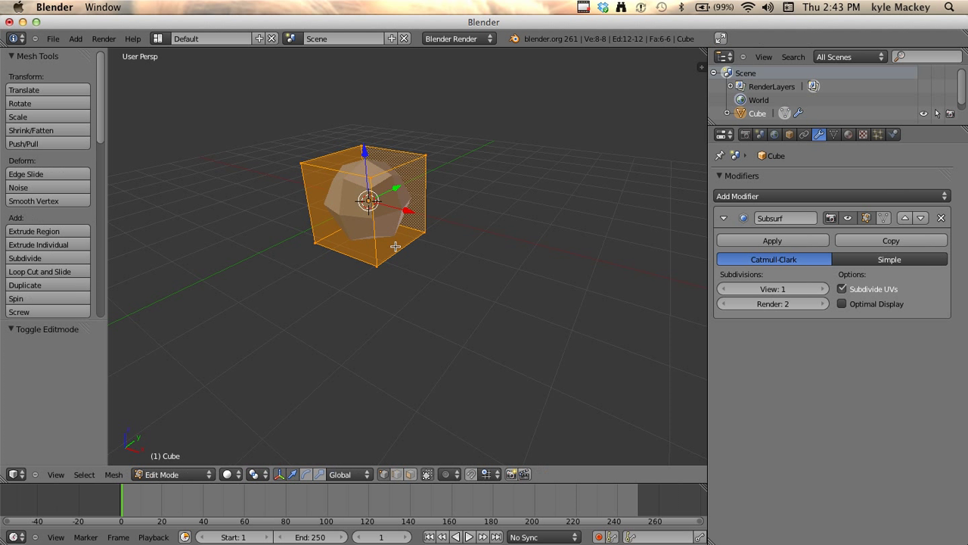
{"action": "right_click", "coordinate": [370, 180]}
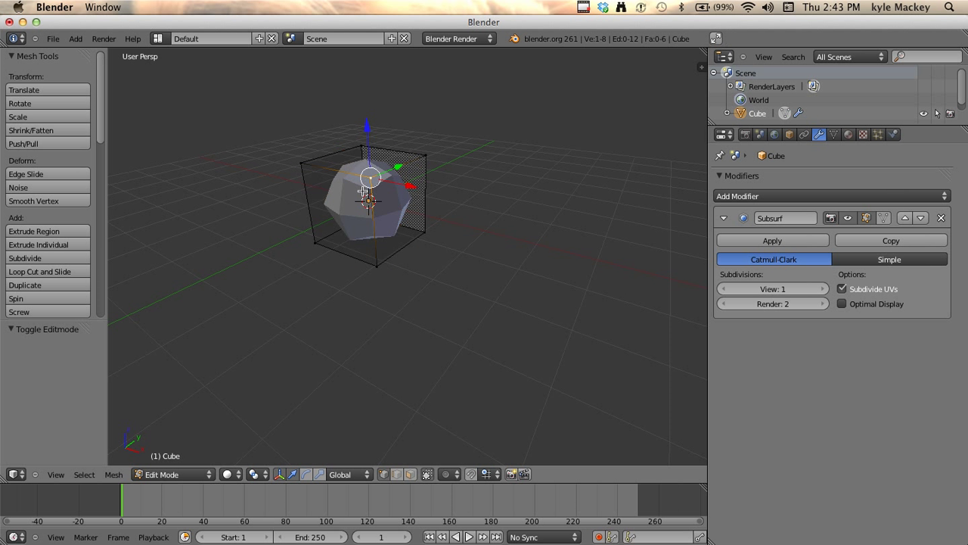
{"action": "right_click", "coordinate": [301, 167]}
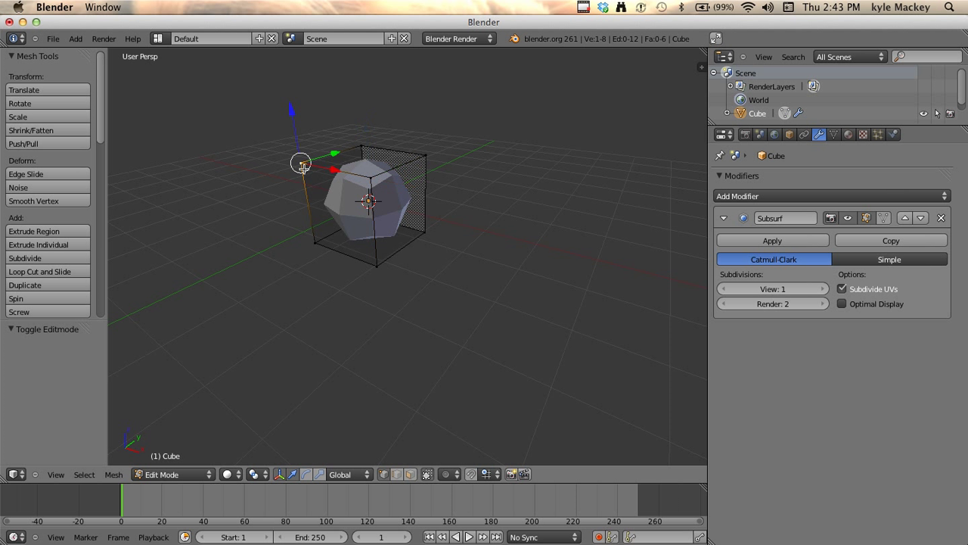
{"action": "key", "text": "g"}
{"action": "key", "text": "z"}
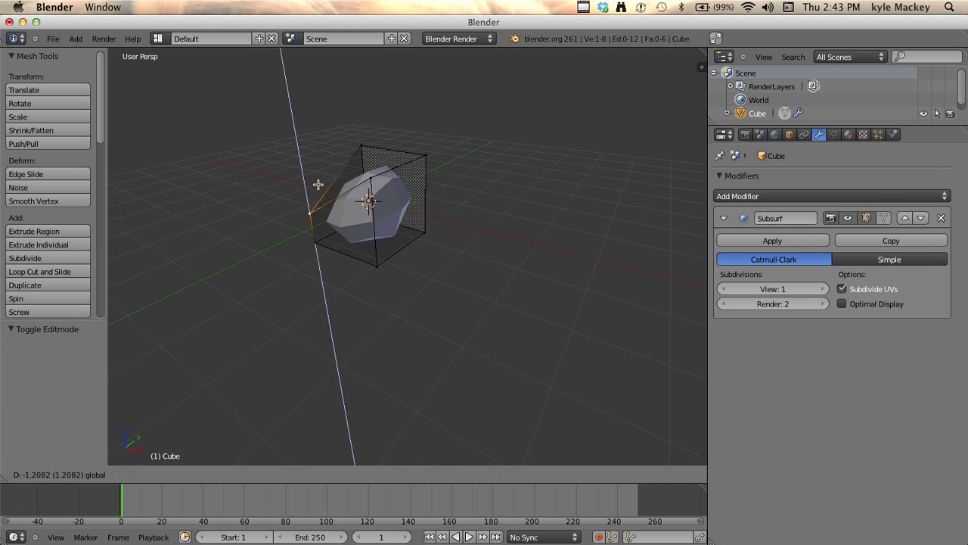
{"action": "left_click", "coordinate": [312, 184]}
{"action": "key", "text": "ctrl+z"}
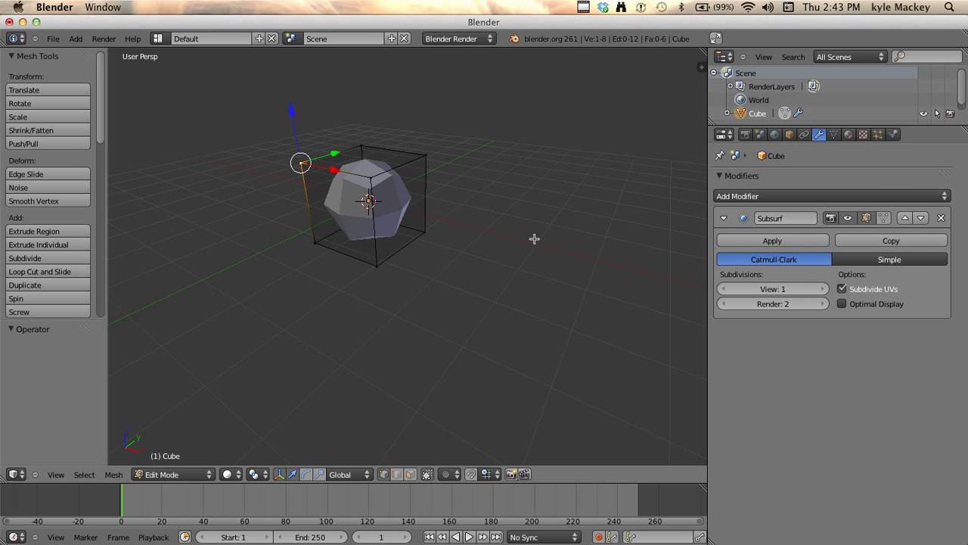
{"action": "key", "text": "Tab"}
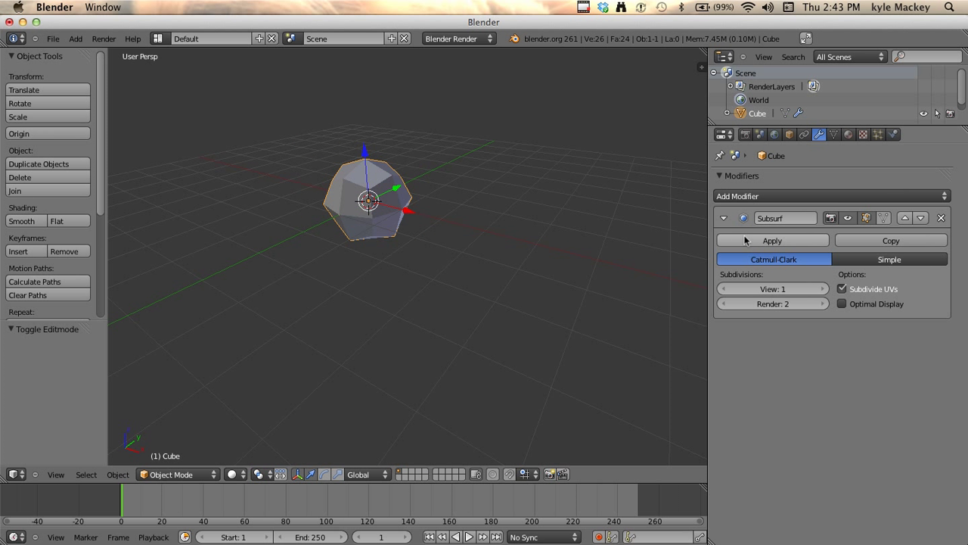
Apply the Subdivision Surface modifier and switch the mesh to face selection in Edit Mode
{"action": "left_click", "coordinate": [745, 241]}
{"action": "key", "text": "Tab"}
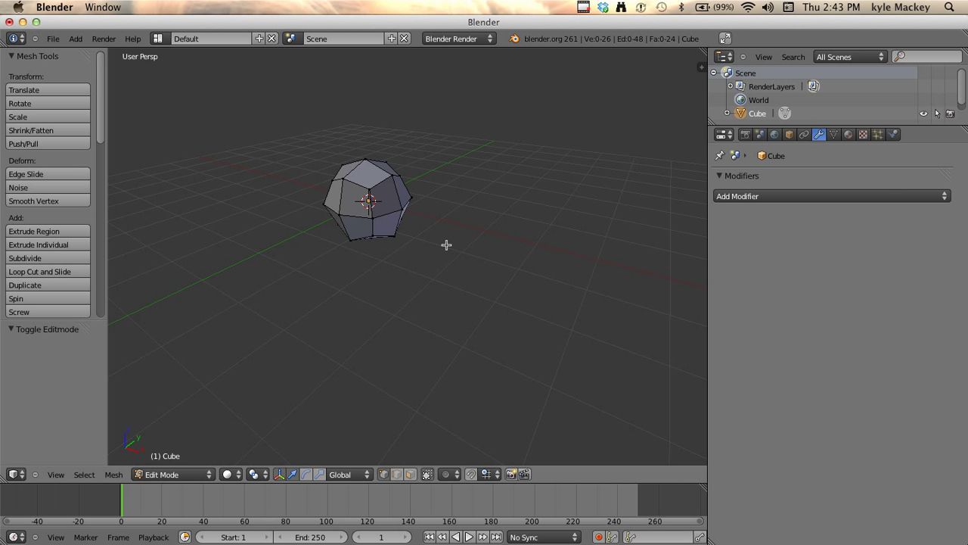
{"action": "left_click", "coordinate": [411, 475]}
{"action": "left_click", "coordinate": [396, 475]}
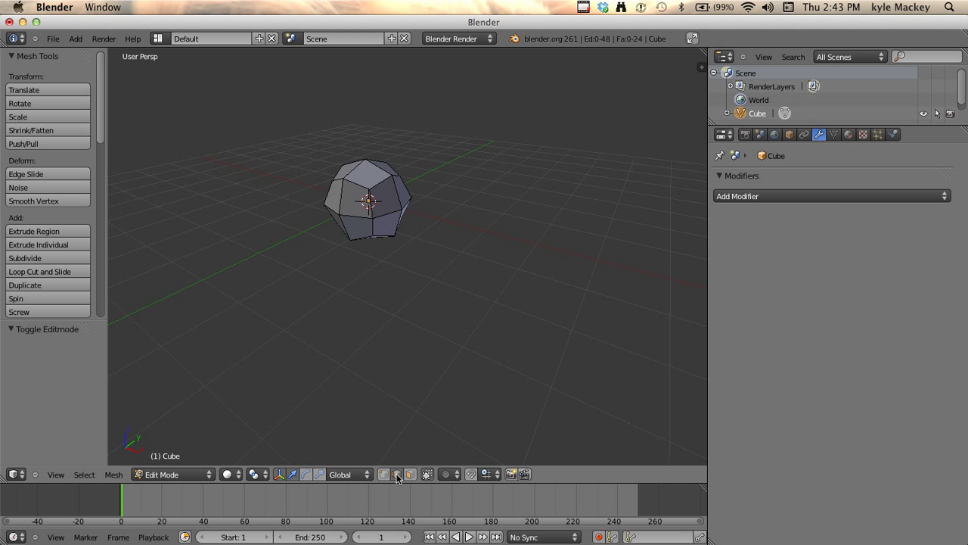
{"action": "left_click", "coordinate": [410, 475]}
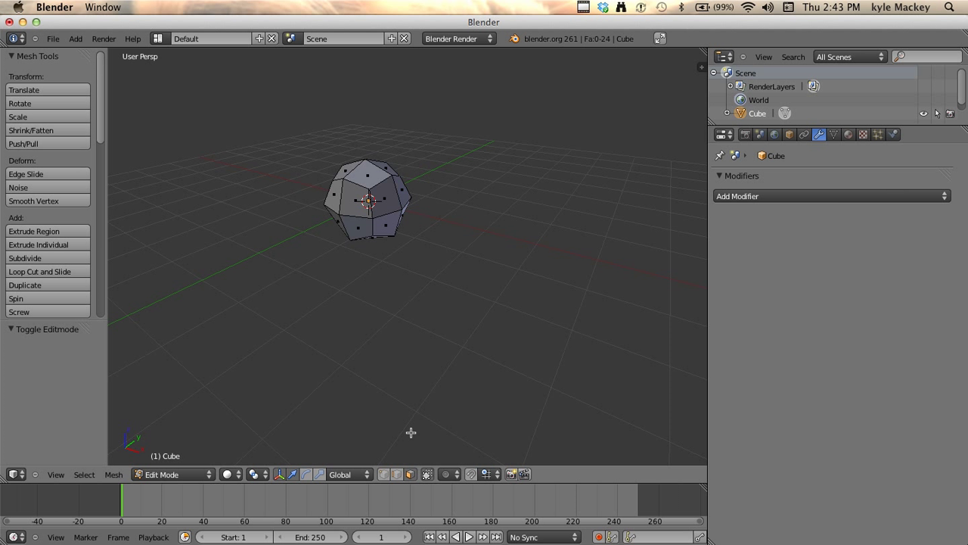
Select all faces of the ball and extrude them as individual faces outward by about 0.055
{"action": "middle_click_drag", "start_coordinate": [342, 215], "coordinate": [346, 210]}
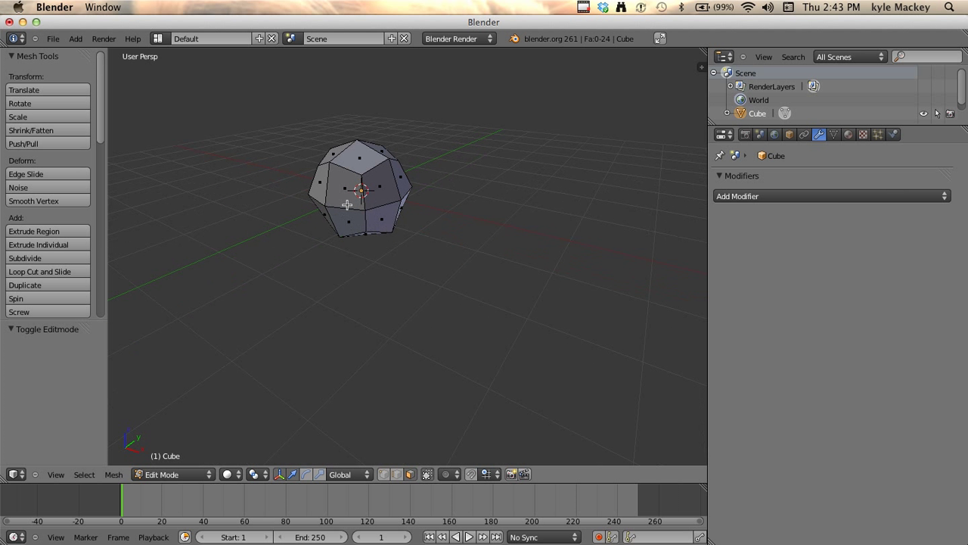
{"action": "right_click", "coordinate": [346, 204]}
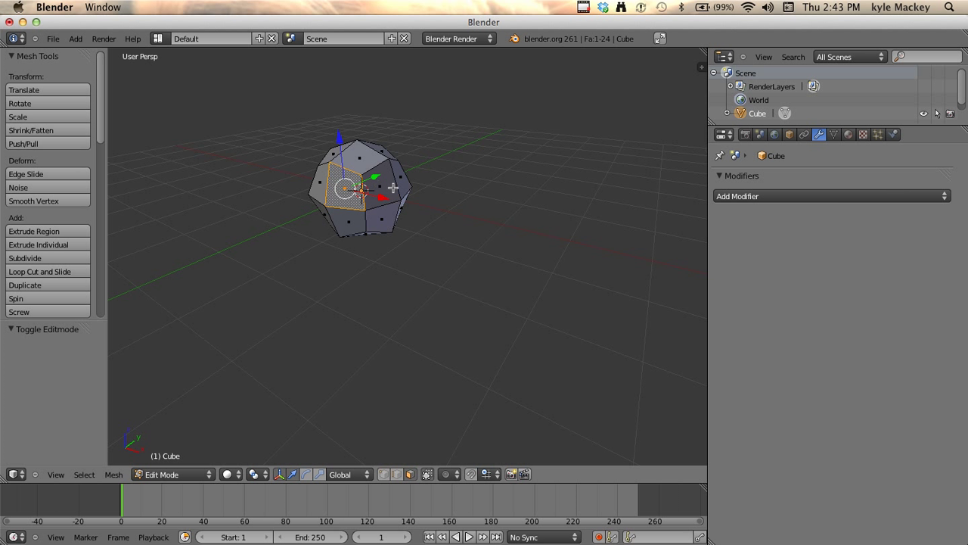
{"action": "key", "text": "a"}
{"action": "key", "text": "a"}
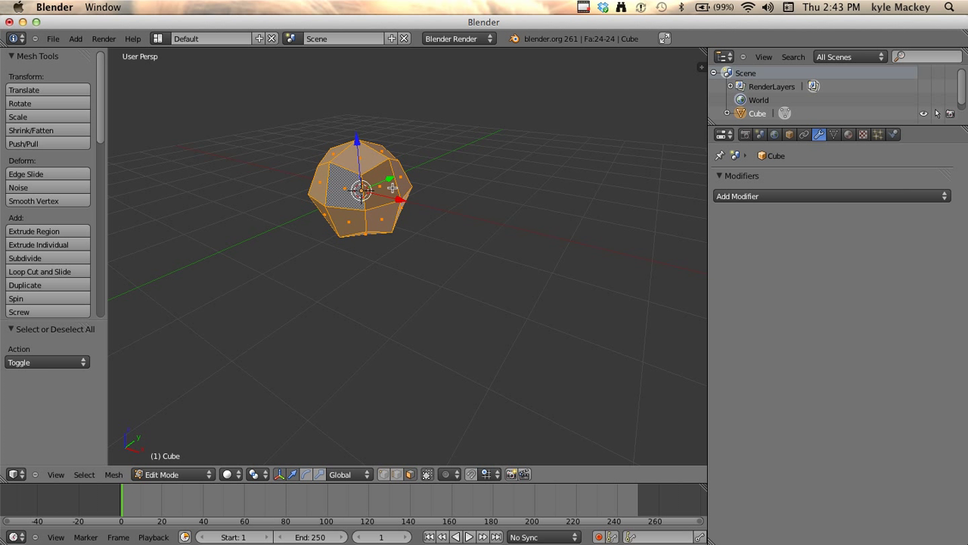
{"action": "middle_click_drag", "start_coordinate": [342, 155], "coordinate": [347, 324]}
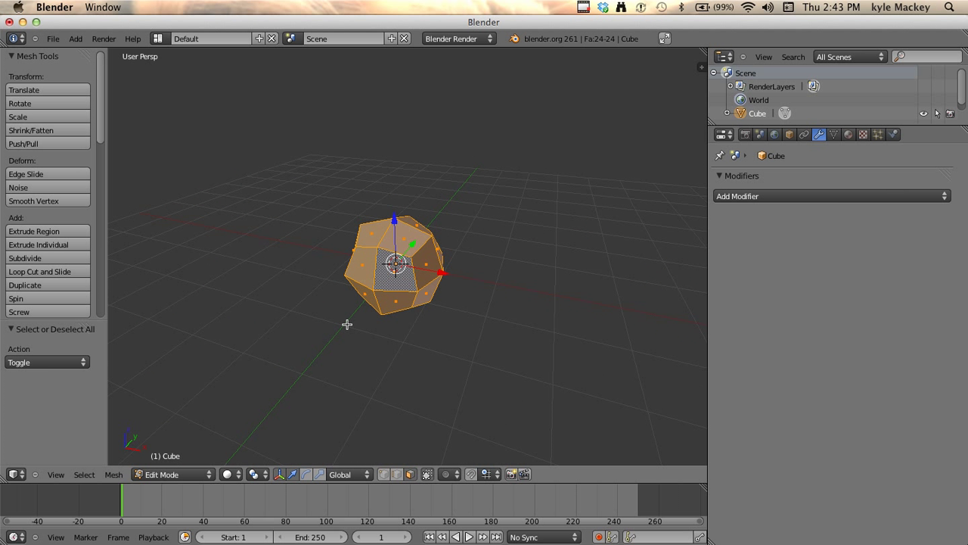
{"action": "key", "text": "alt+e"}
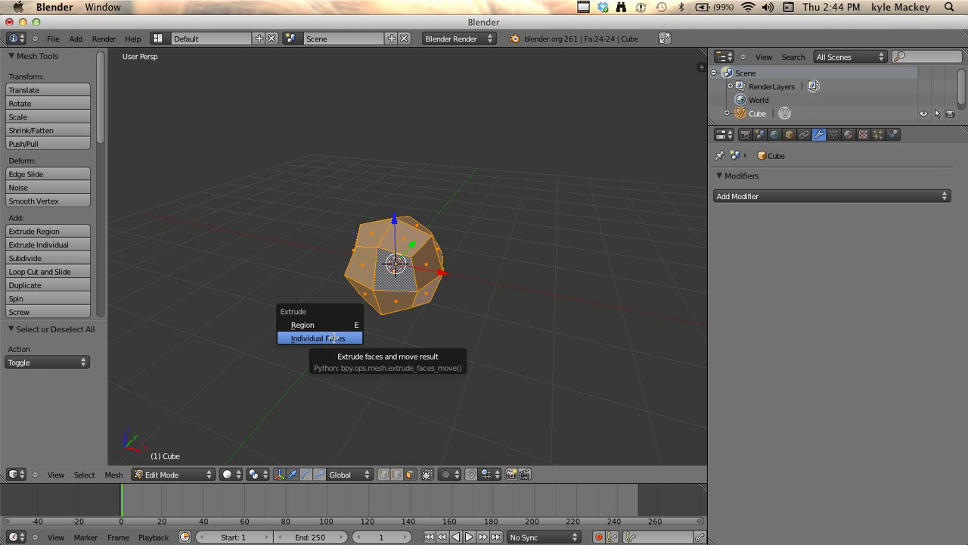
{"action": "left_click", "coordinate": [334, 338]}
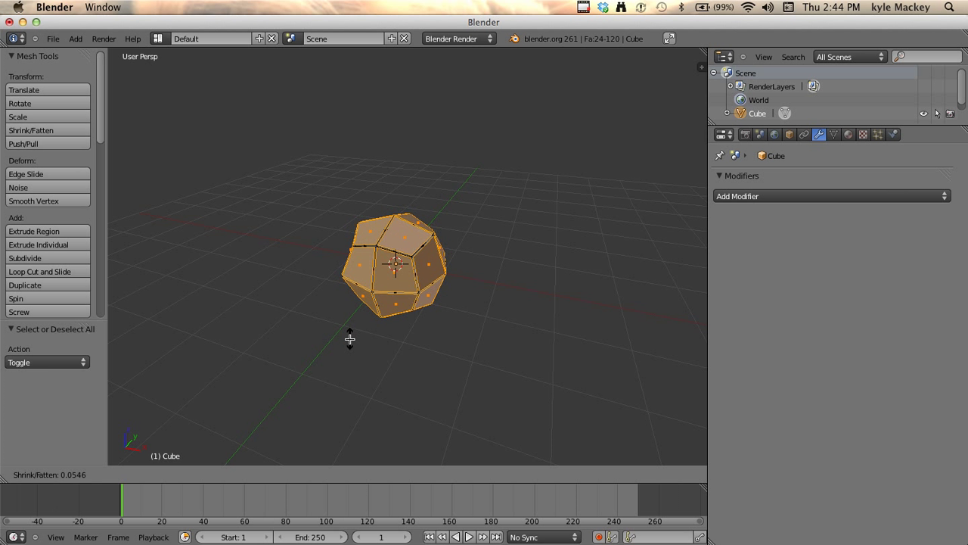
{"action": "left_click", "coordinate": [350, 339]}
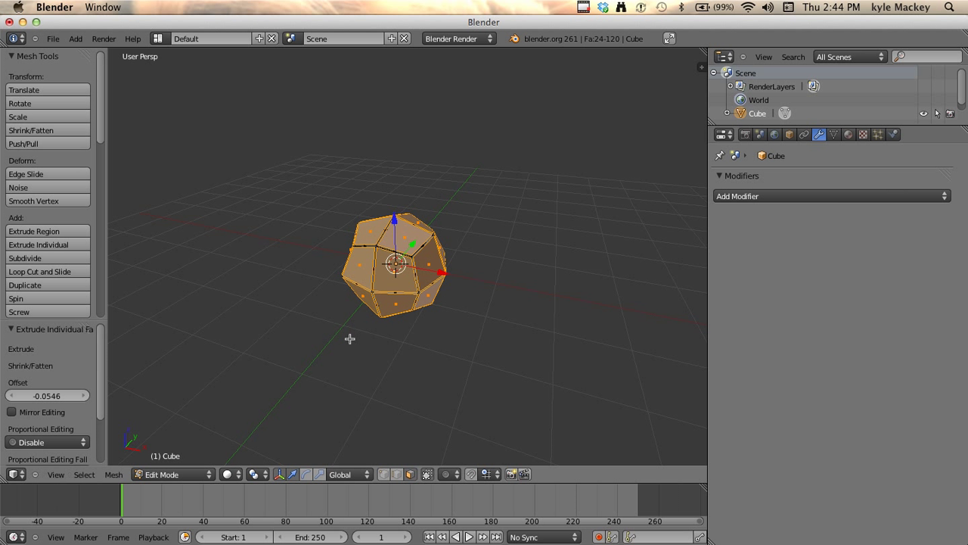
Extrude all selected faces individually again, inward by about 0.121, to form recessed panels with frames, and return to Object Mode
{"action": "middle_click_drag", "start_coordinate": [371, 340], "coordinate": [376, 314]}
{"action": "scroll", "coordinate": [376, 318], "scroll_direction": "up", "scroll_amount": 5}
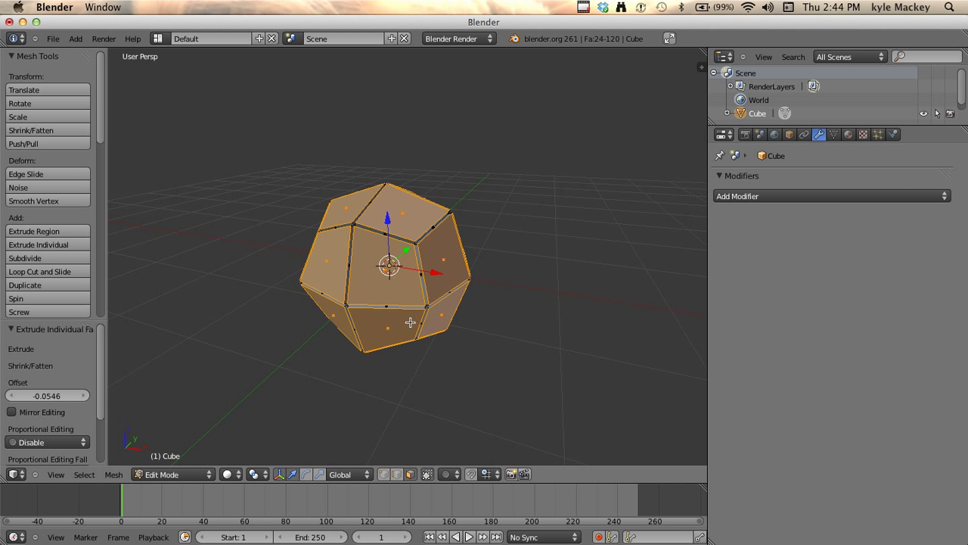
{"action": "key", "text": "alt+e"}
{"action": "left_click", "coordinate": [410, 322]}
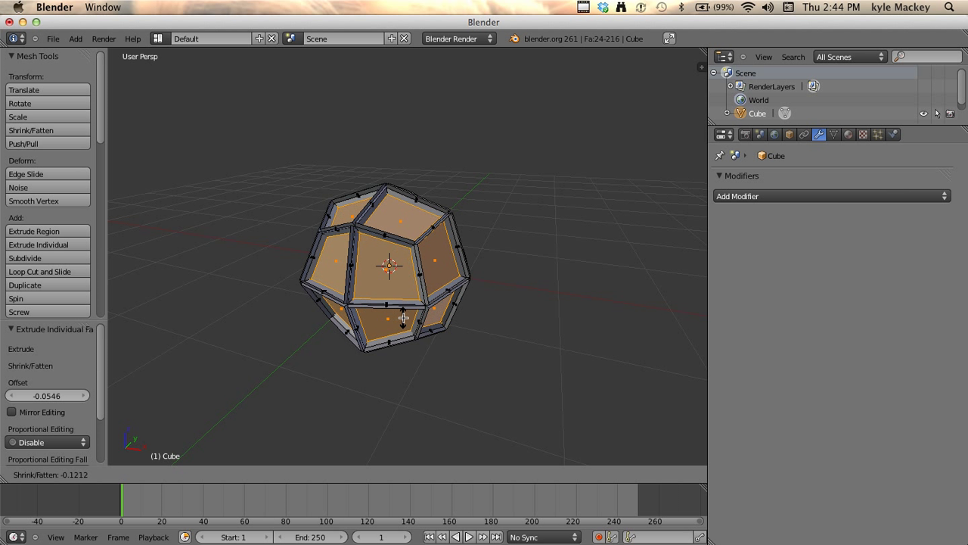
{"action": "left_click", "coordinate": [403, 318]}
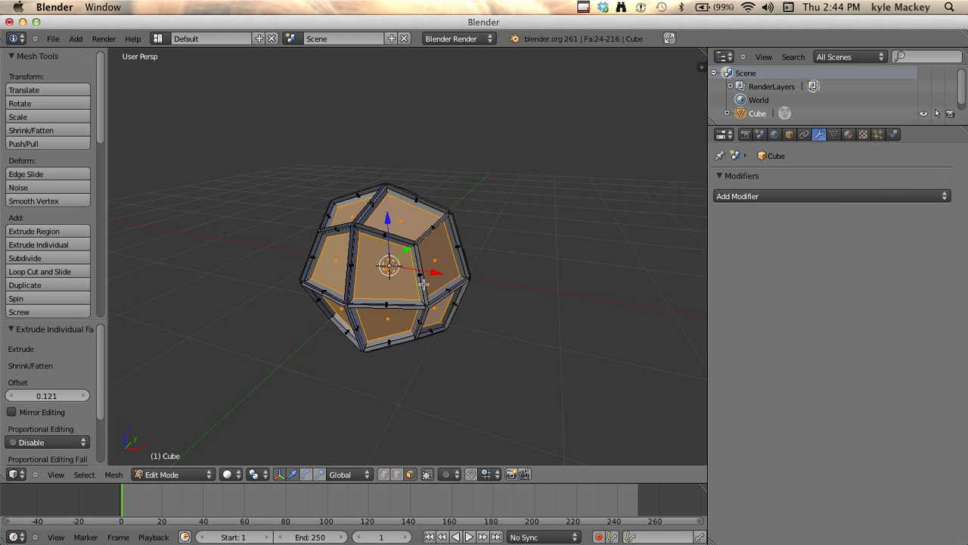
{"action": "middle_click_drag", "start_coordinate": [414, 295], "coordinate": [372, 296]}
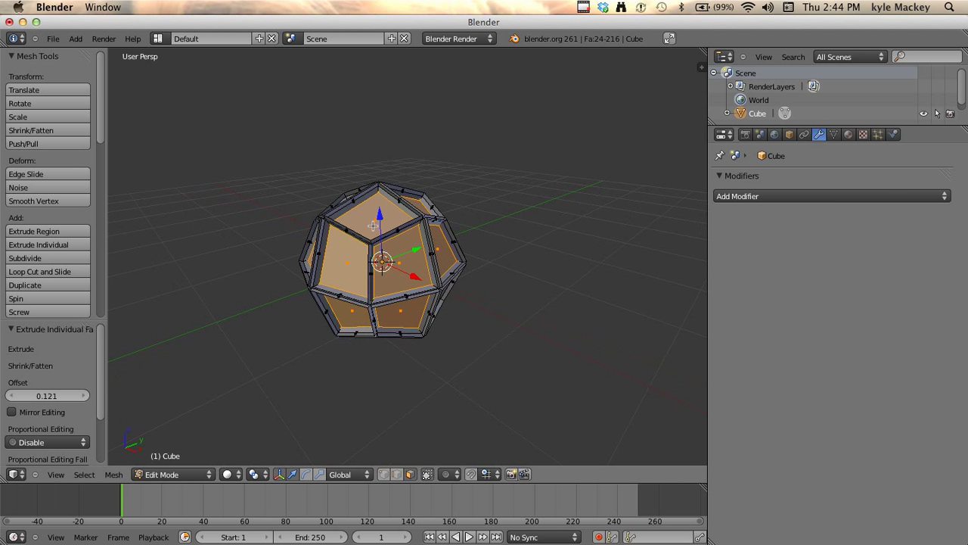
{"action": "key", "text": "Tab"}
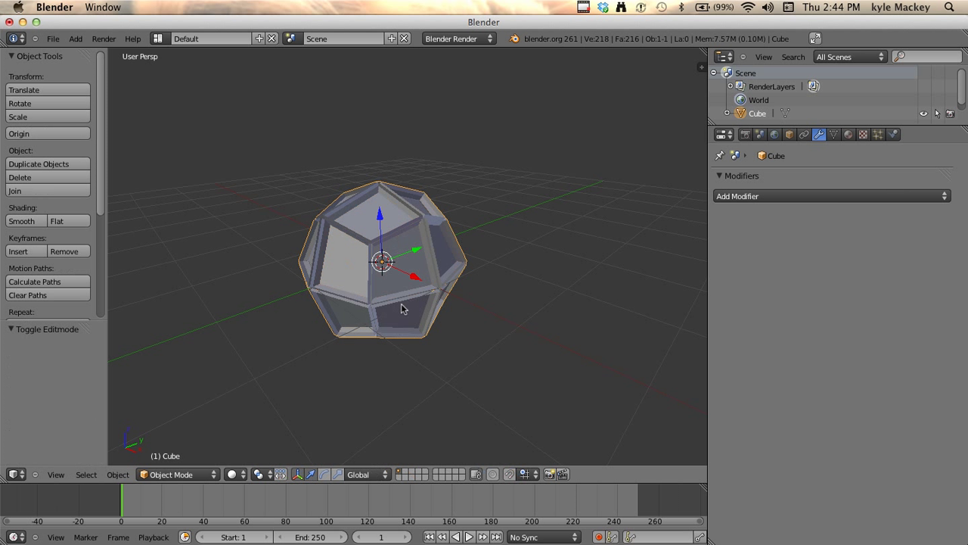
{"action": "middle_click_drag", "start_coordinate": [404, 308], "coordinate": [359, 302]}
{"action": "scroll", "coordinate": [342, 367], "scroll_direction": "up", "scroll_amount": 4}
{"action": "middle_click_drag", "start_coordinate": [342, 367], "coordinate": [361, 354]}
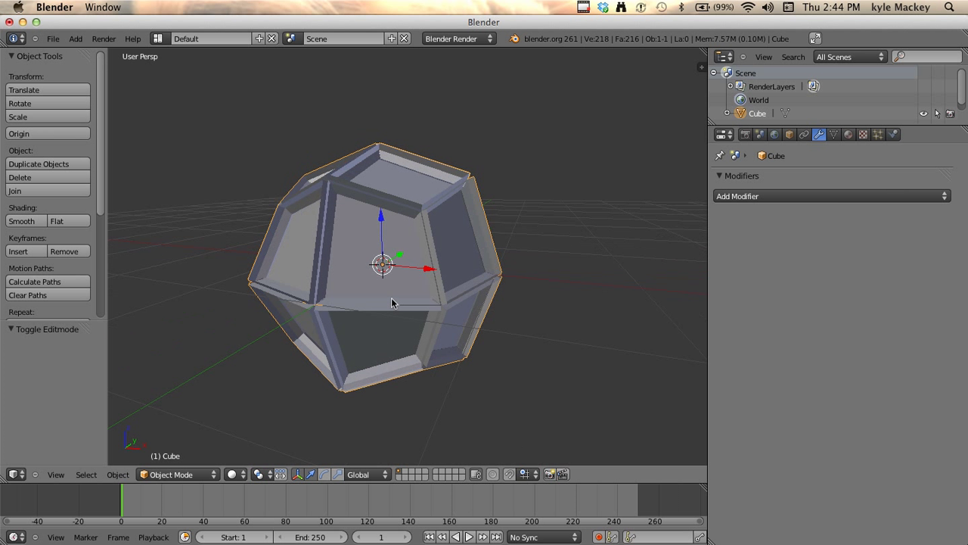
Create a first material on the ball and add a second material slot with its own new material
{"action": "left_click", "coordinate": [849, 135]}
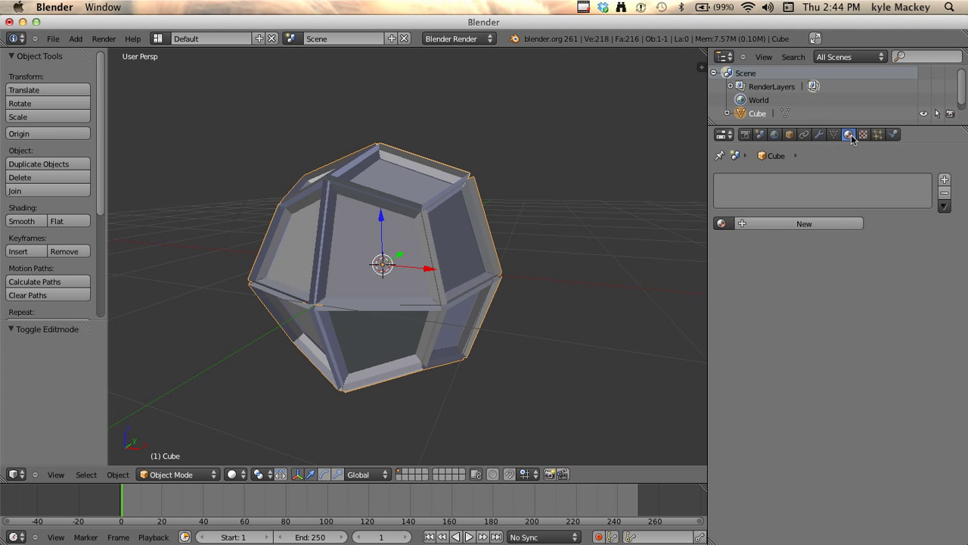
{"action": "left_click", "coordinate": [802, 224]}
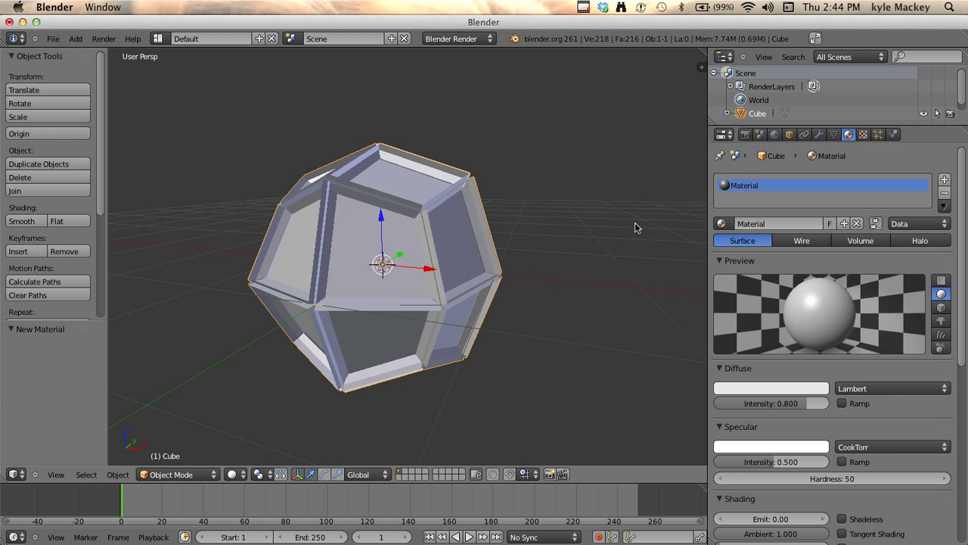
{"action": "left_click", "coordinate": [945, 180]}
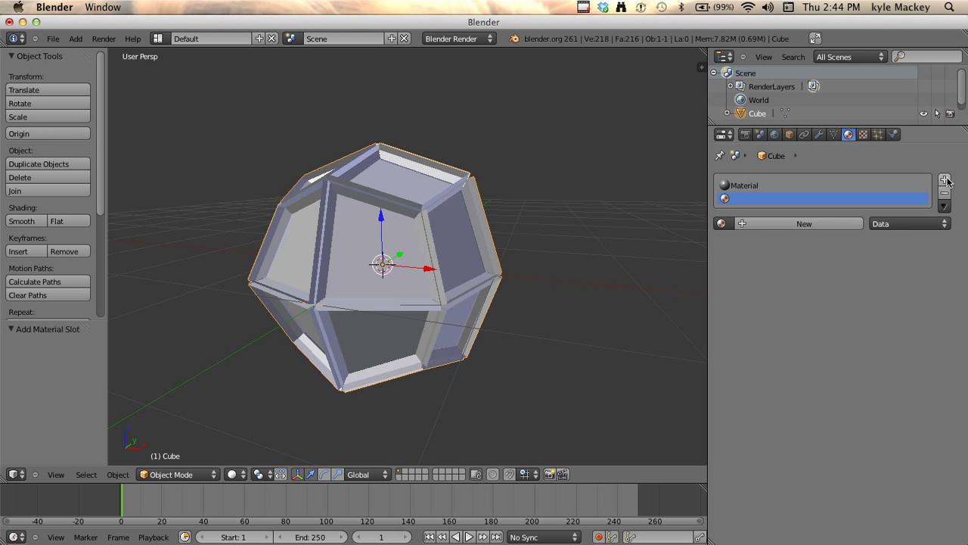
{"action": "left_click", "coordinate": [804, 223]}
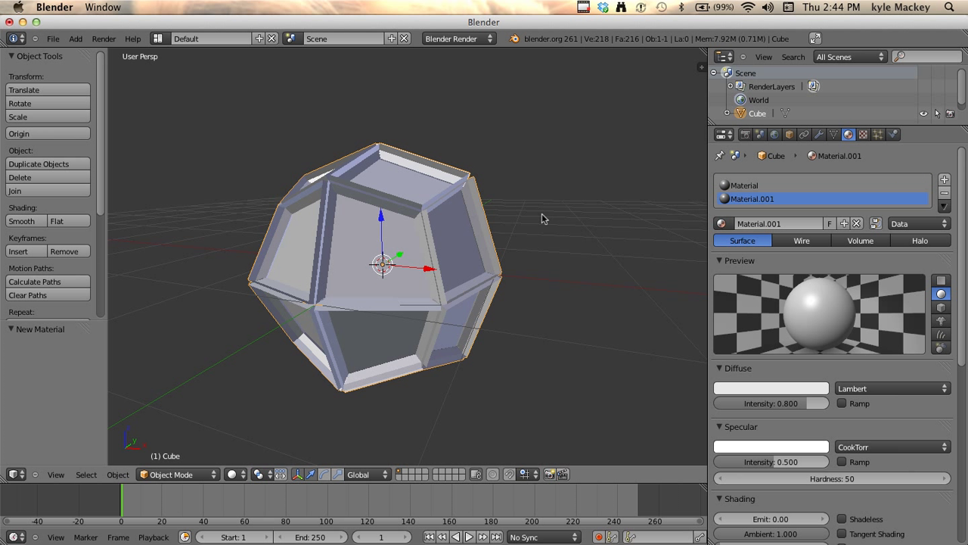
Assign the second material to the selected recessed panel faces in Edit Mode and return to Object Mode
{"action": "key", "text": "Tab"}
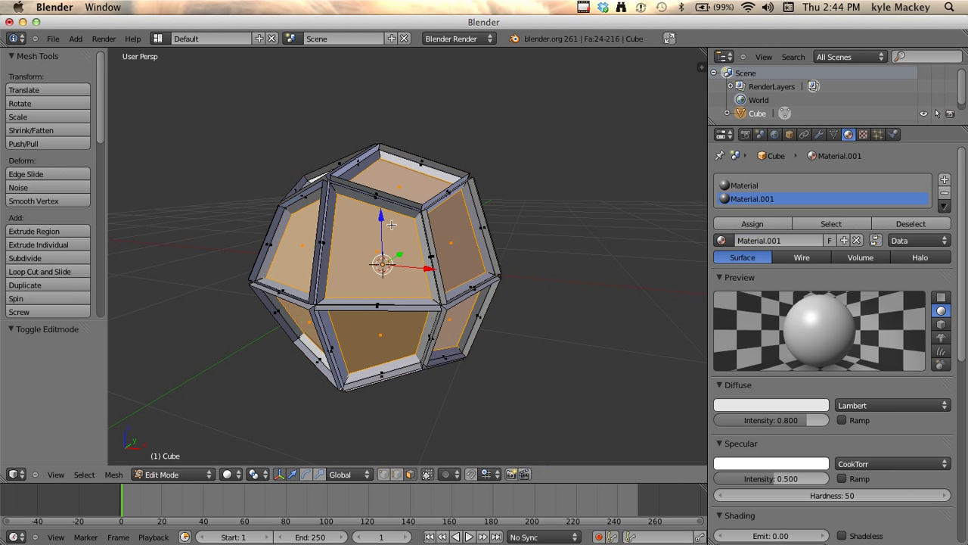
{"action": "middle_click_drag", "start_coordinate": [416, 226], "coordinate": [362, 240]}
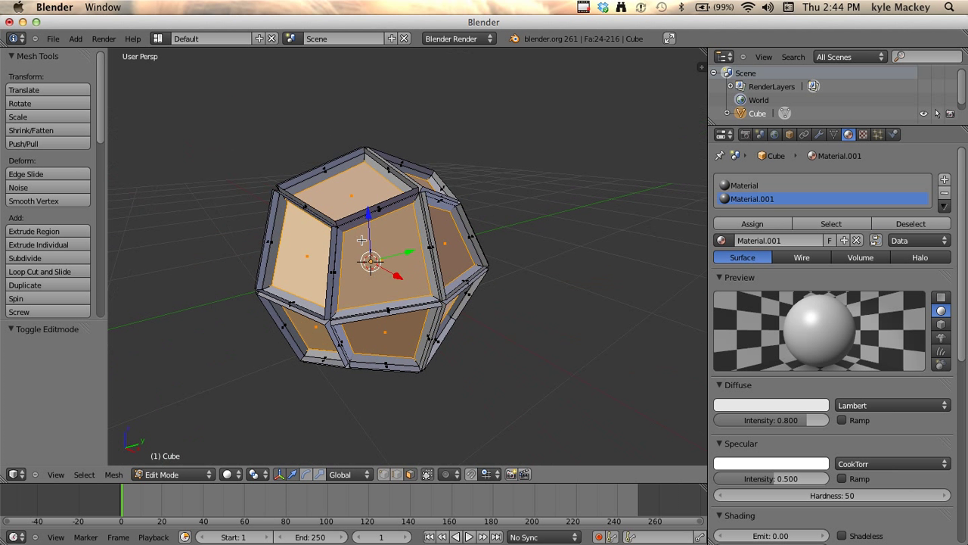
{"action": "left_click", "coordinate": [744, 226]}
{"action": "key", "text": "Tab"}
{"action": "middle_click_drag", "start_coordinate": [355, 270], "coordinate": [399, 270]}
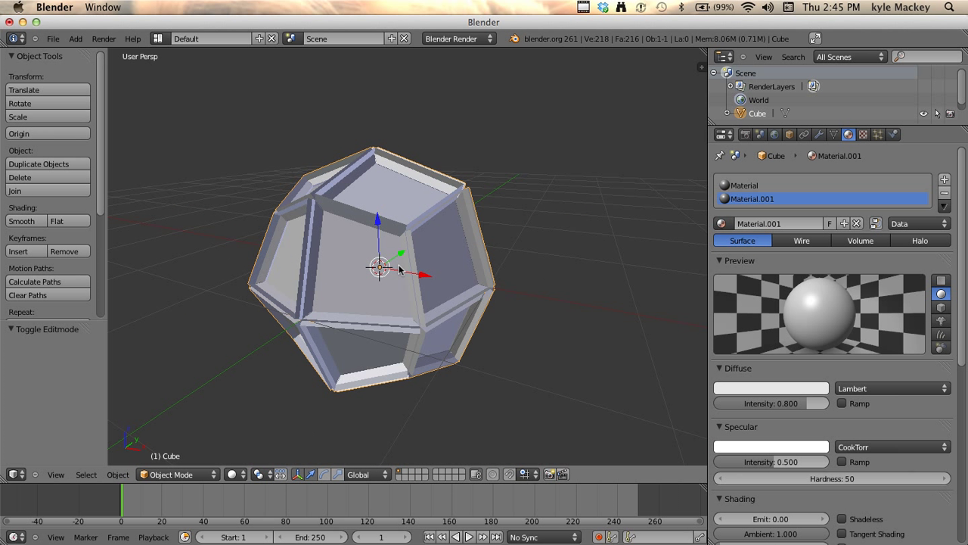
Switch the render engine to Cycles Render and enable nodes on both of the ball's materials
{"action": "left_click", "coordinate": [464, 40]}
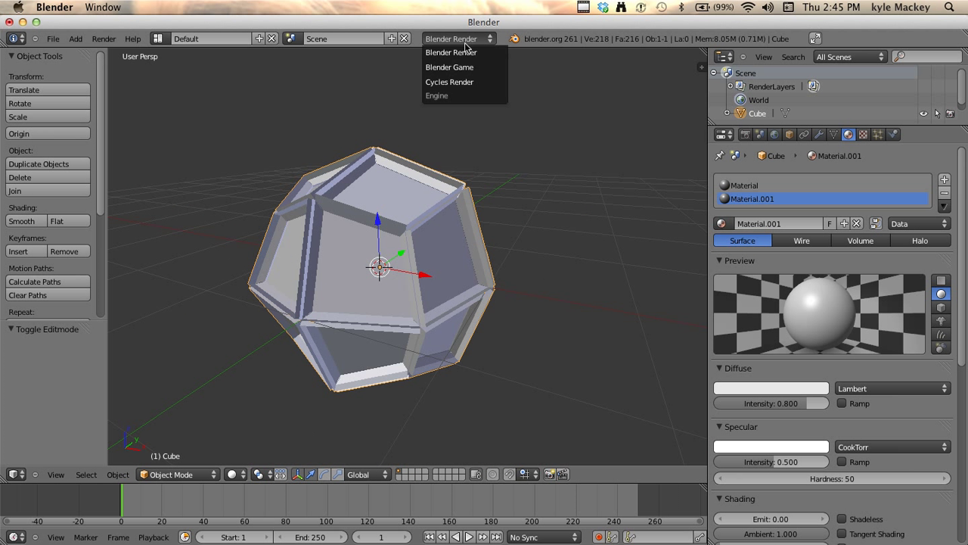
{"action": "left_click", "coordinate": [471, 82]}
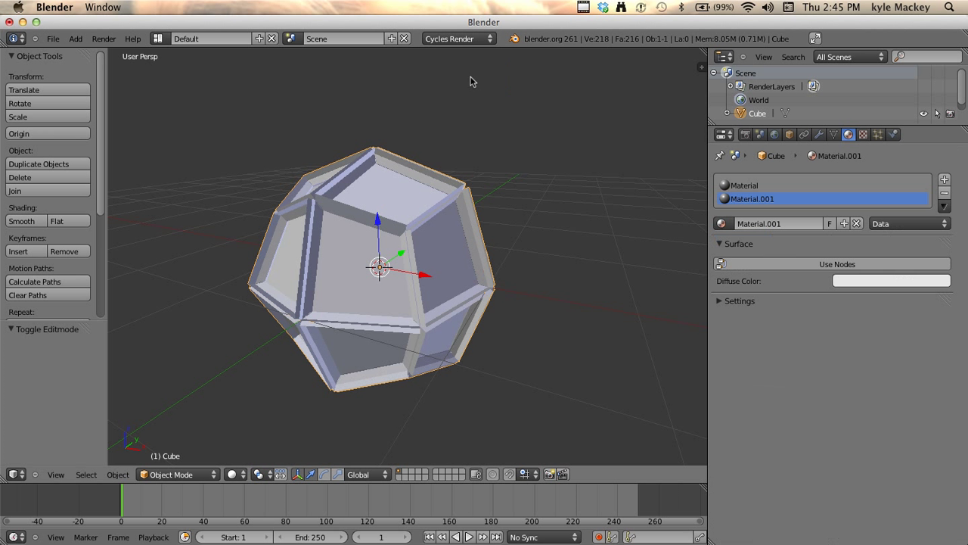
{"action": "scroll", "coordinate": [456, 161], "scroll_direction": "down", "scroll_amount": 3}
{"action": "scroll", "coordinate": [437, 149], "scroll_direction": "up", "scroll_amount": 1}
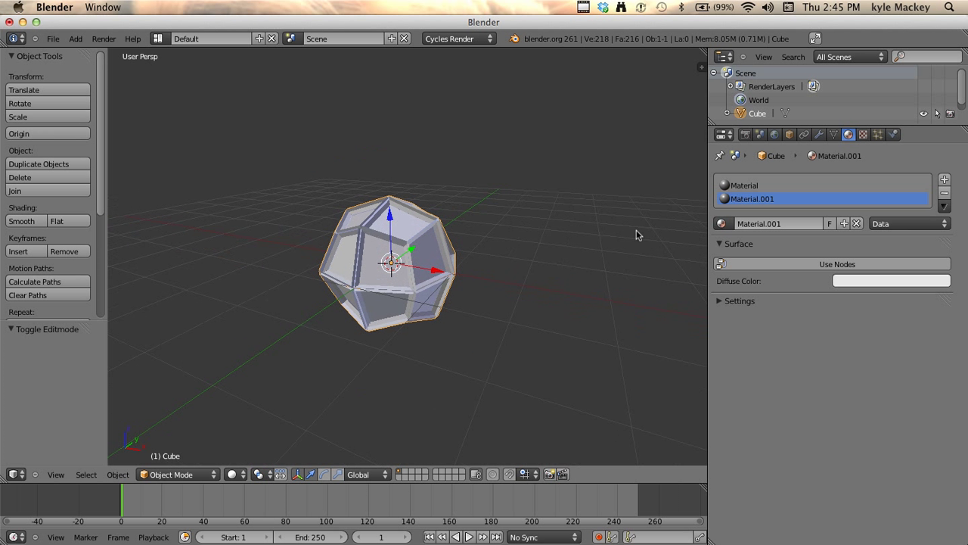
{"action": "left_click", "coordinate": [745, 186]}
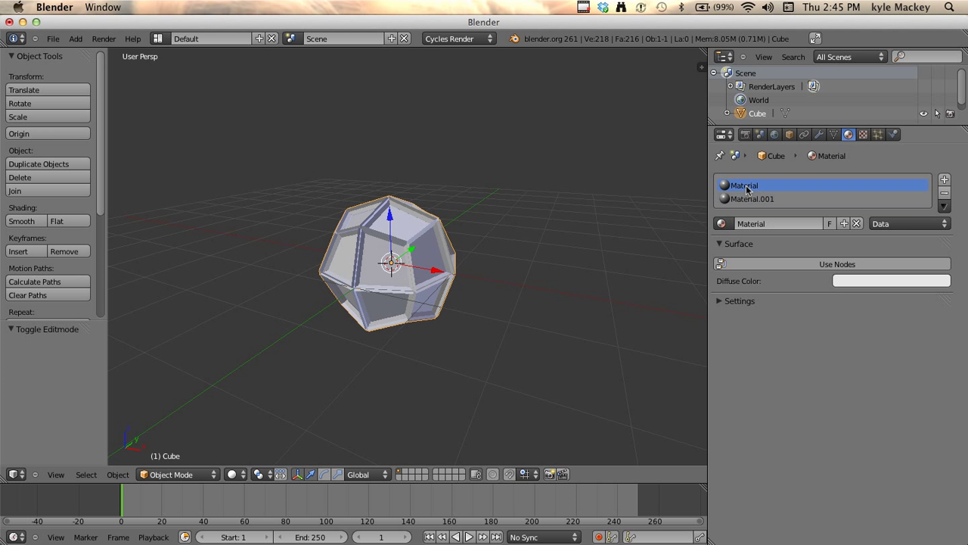
{"action": "left_click", "coordinate": [784, 264]}
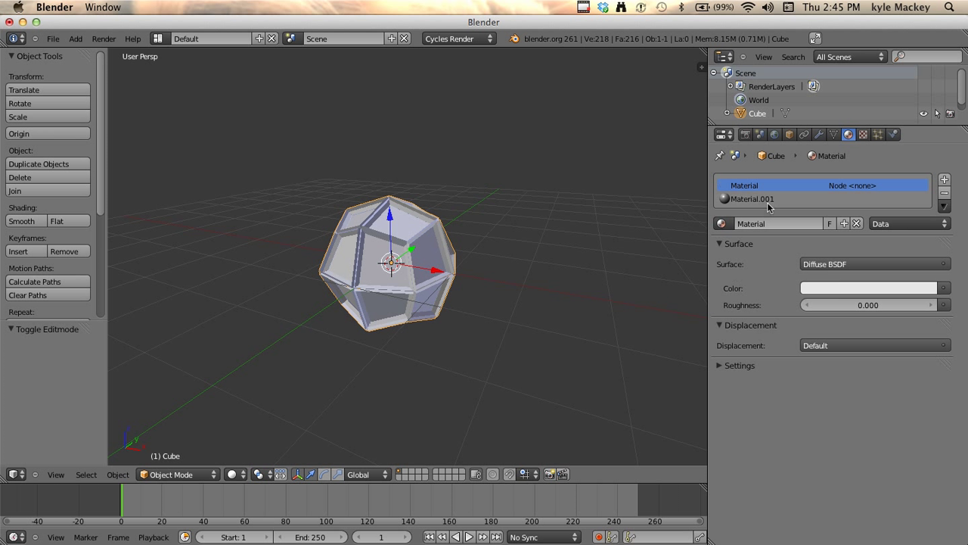
{"action": "left_click", "coordinate": [767, 200]}
{"action": "left_click", "coordinate": [793, 265]}
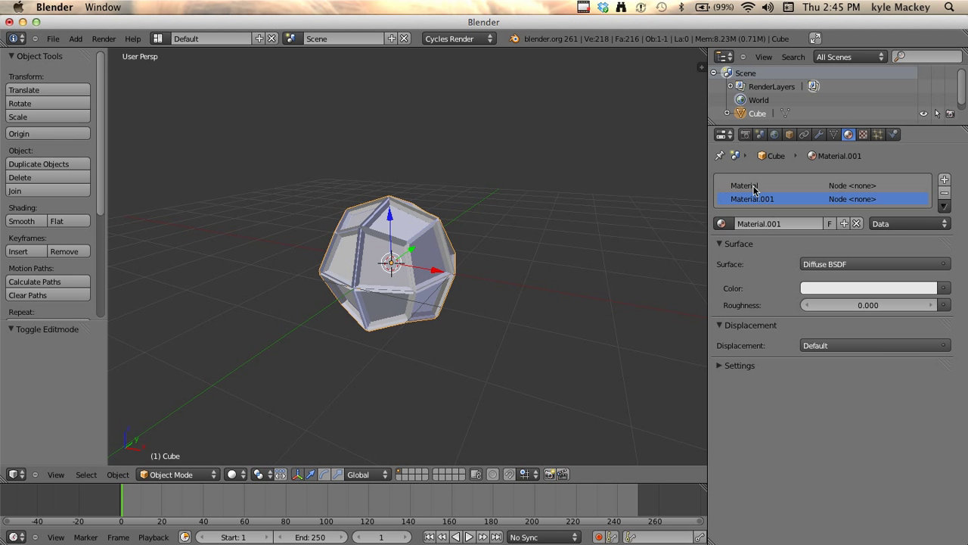
Set the first material's surface to a Mix Shader combining Diffuse BSDF and Glossy BSDF
{"action": "left_click", "coordinate": [757, 189]}
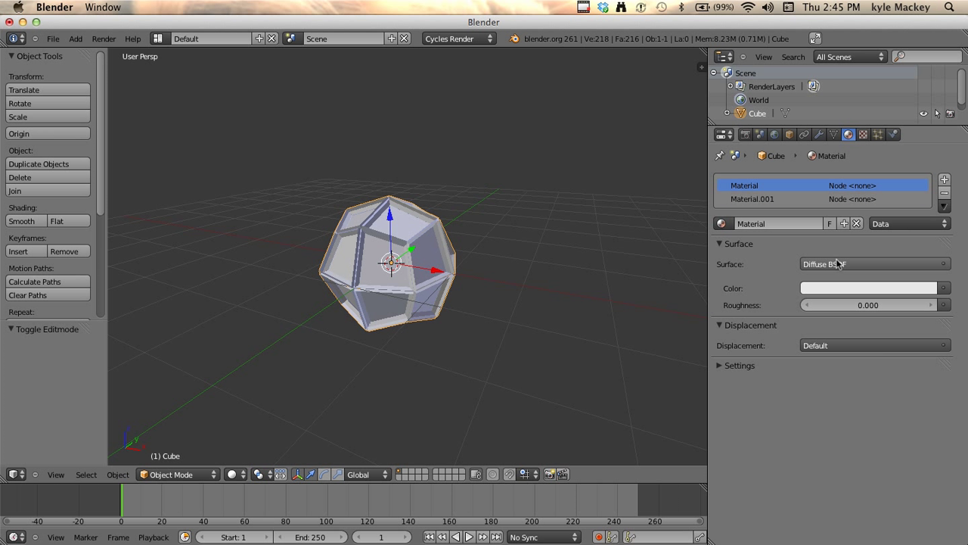
{"action": "left_click", "coordinate": [838, 263]}
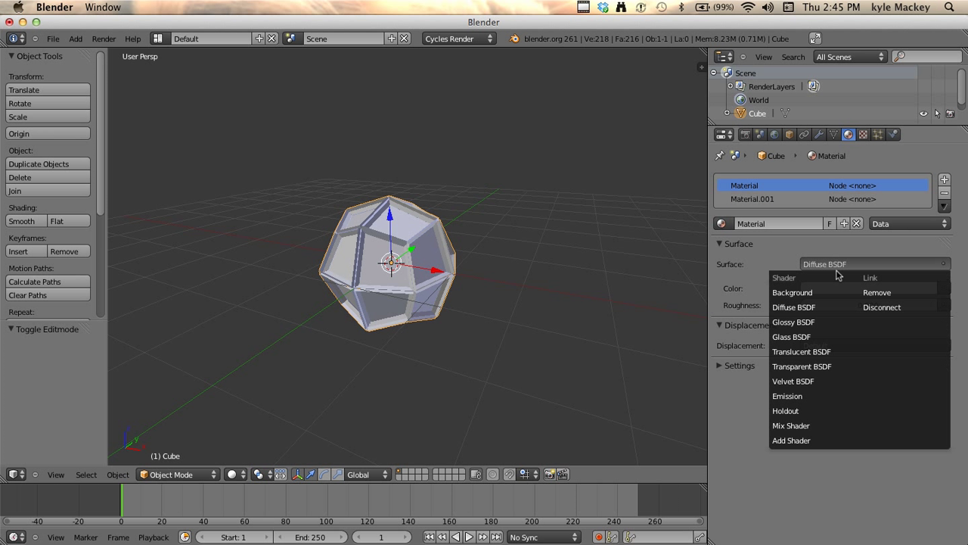
{"action": "left_click", "coordinate": [806, 425]}
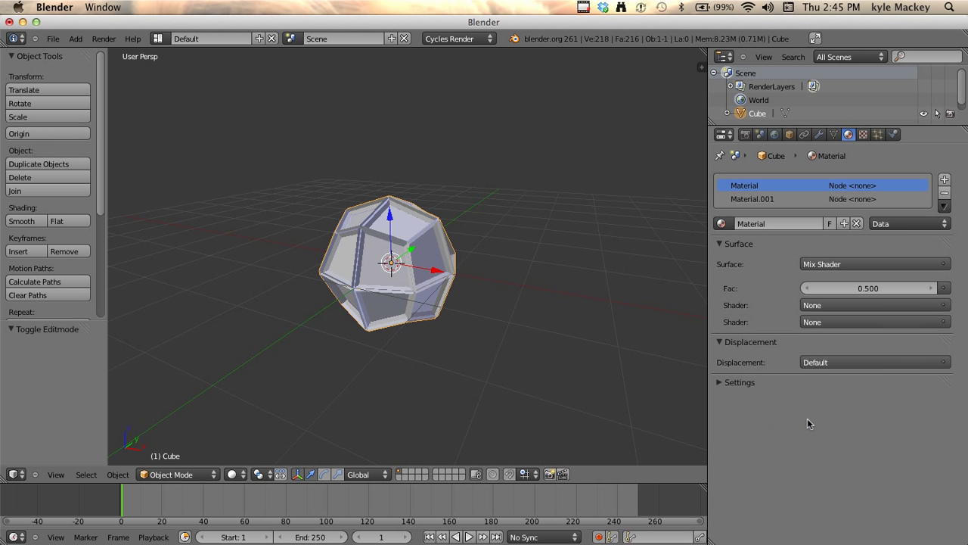
{"action": "left_click", "coordinate": [828, 305]}
{"action": "left_click", "coordinate": [831, 349]}
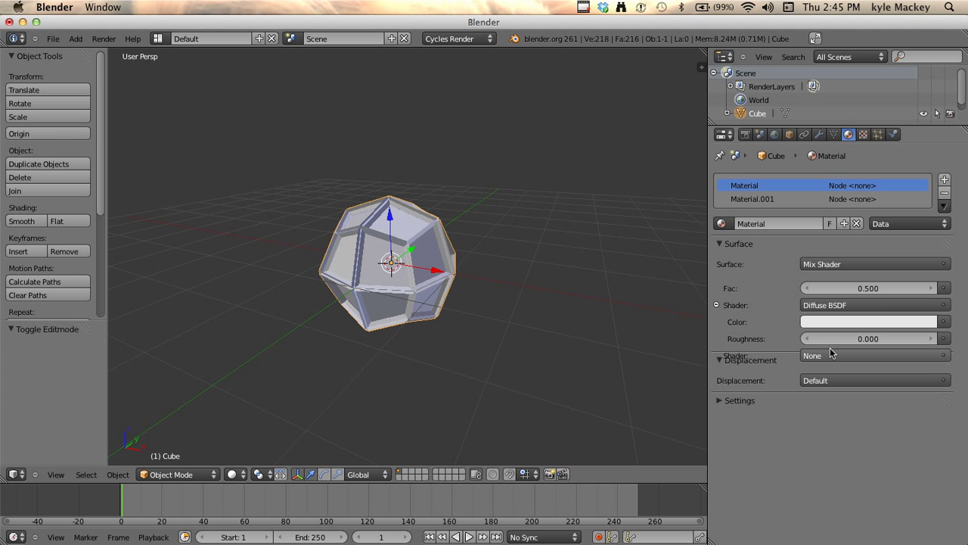
{"action": "left_click", "coordinate": [832, 354]}
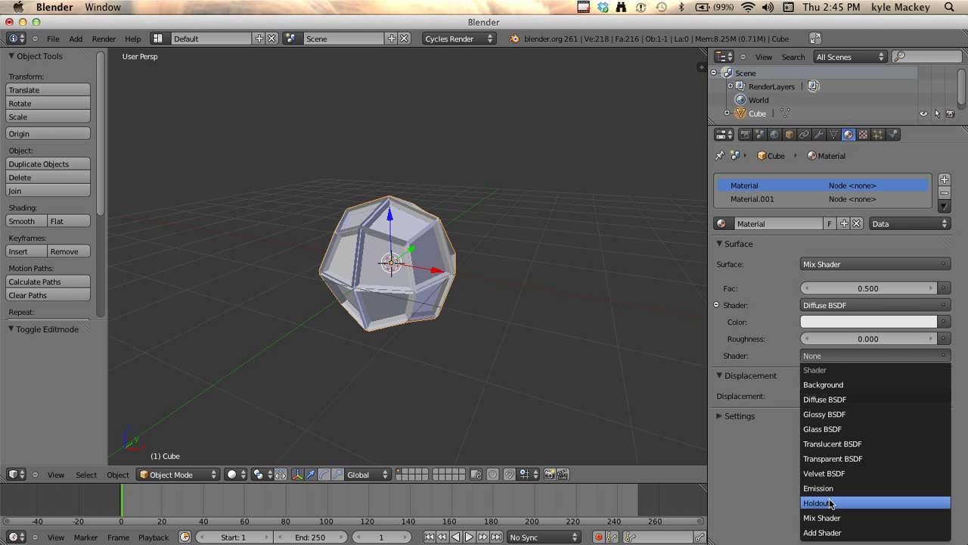
{"action": "left_click", "coordinate": [828, 415]}
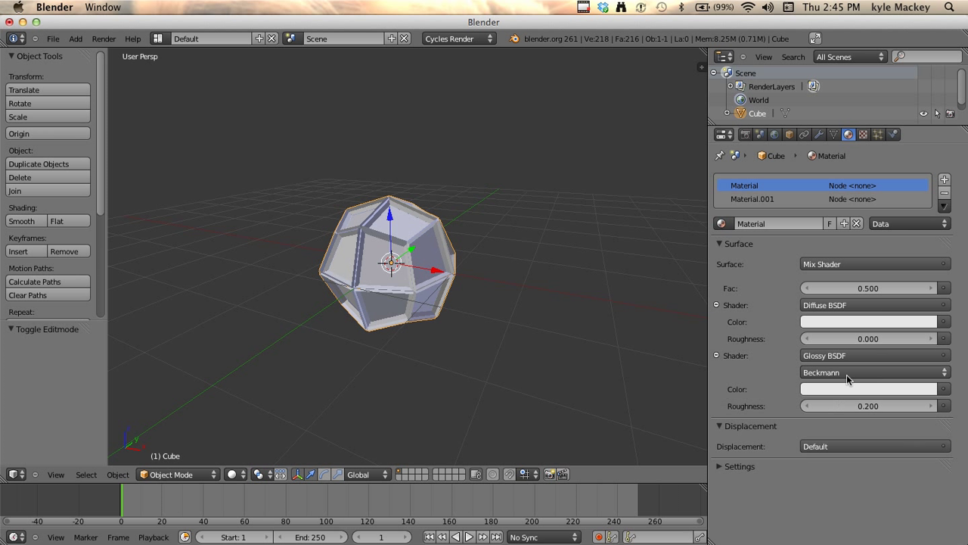
Set the first material's Diffuse BSDF color to light blue and switch the viewport to Rendered shading
{"action": "left_click", "coordinate": [844, 322]}
{"action": "left_click", "coordinate": [882, 144]}
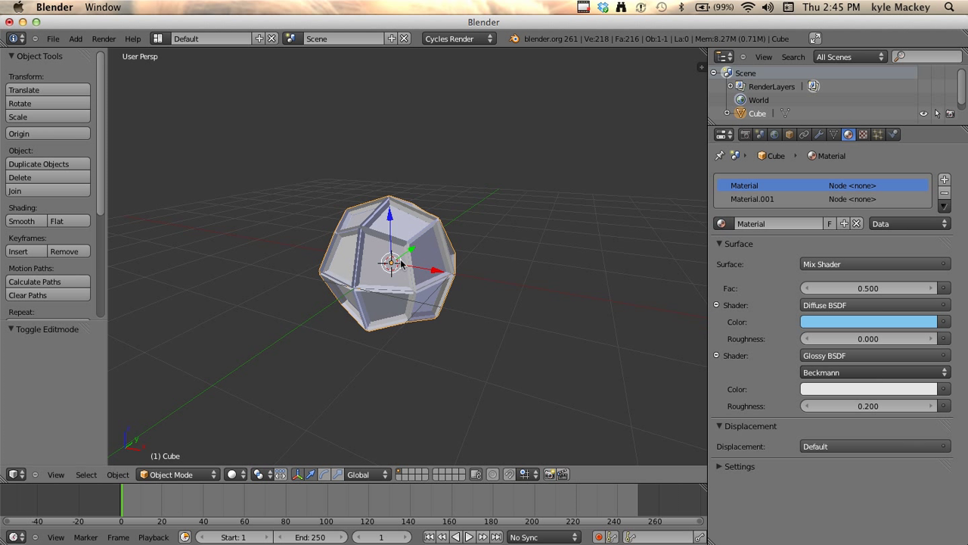
{"action": "left_click", "coordinate": [232, 475]}
{"action": "left_click", "coordinate": [267, 391]}
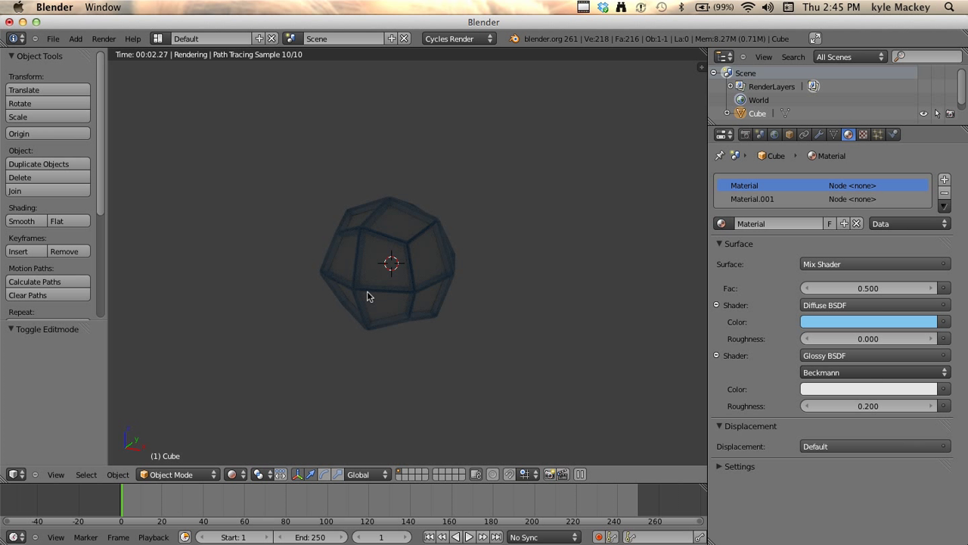
{"action": "scroll", "coordinate": [382, 316], "scroll_direction": "up", "scroll_amount": 2}
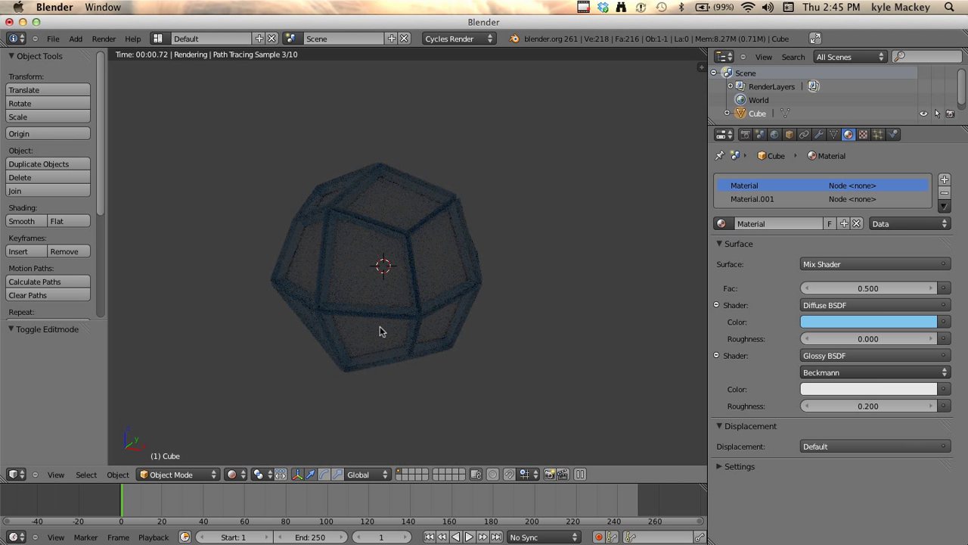
Enable nodes on the World and set its Background color to an Environment Texture
{"action": "left_click", "coordinate": [776, 134]}
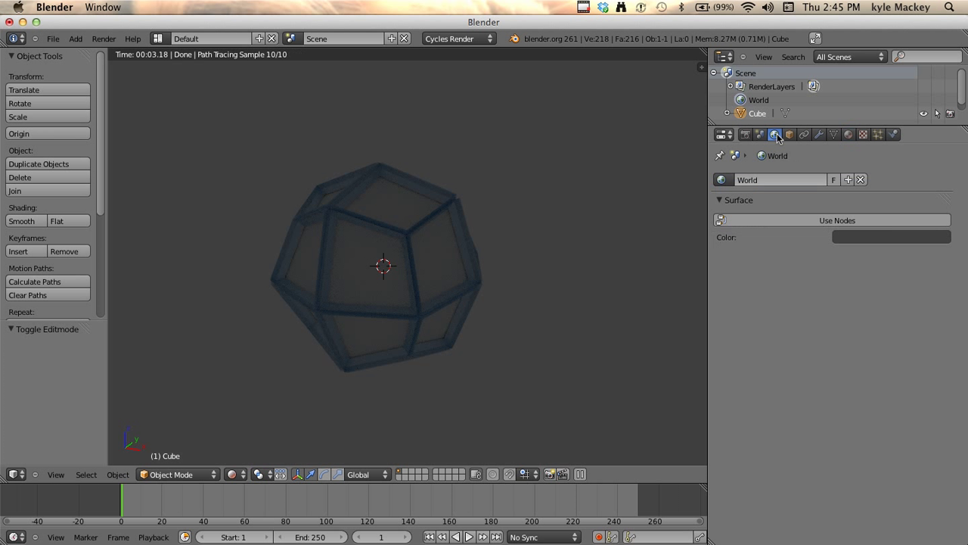
{"action": "left_click", "coordinate": [780, 221]}
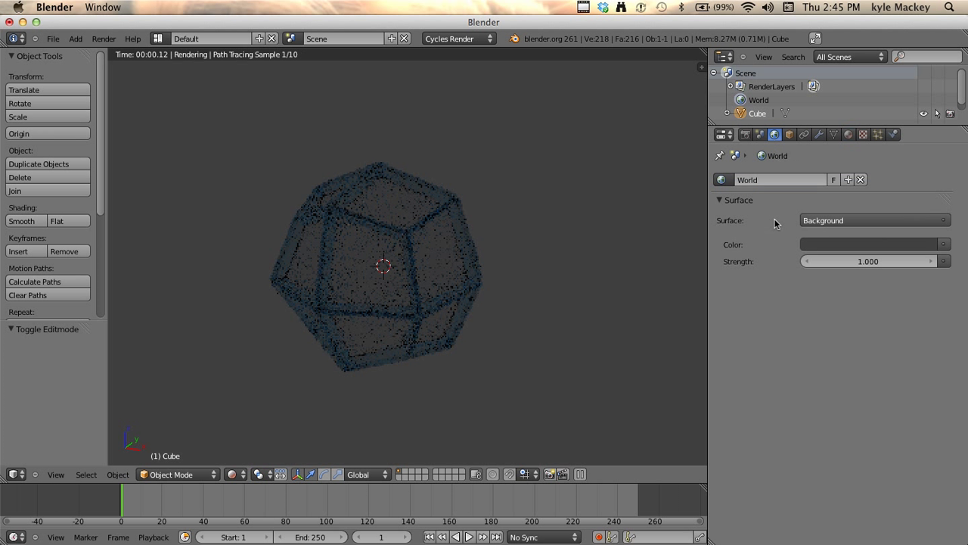
{"action": "left_click", "coordinate": [944, 244]}
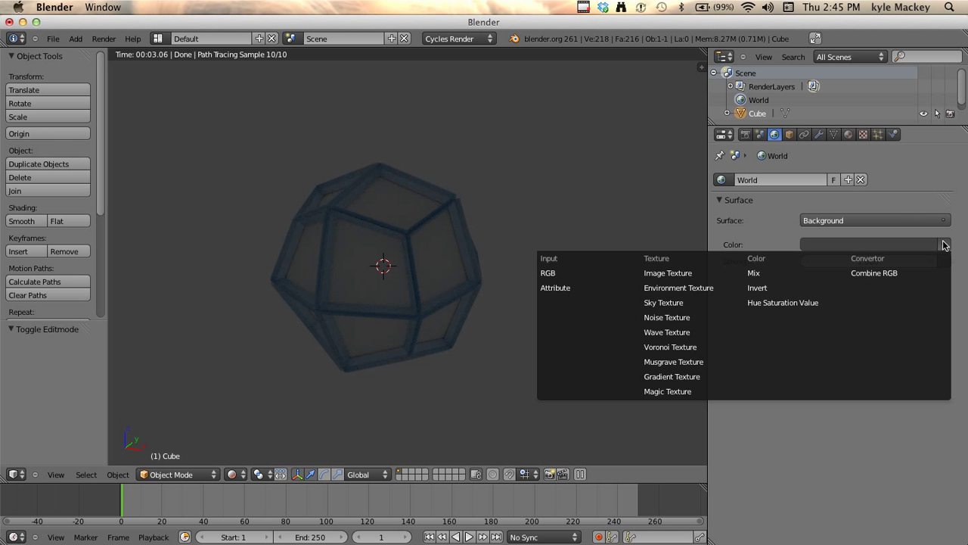
{"action": "left_click", "coordinate": [679, 287]}
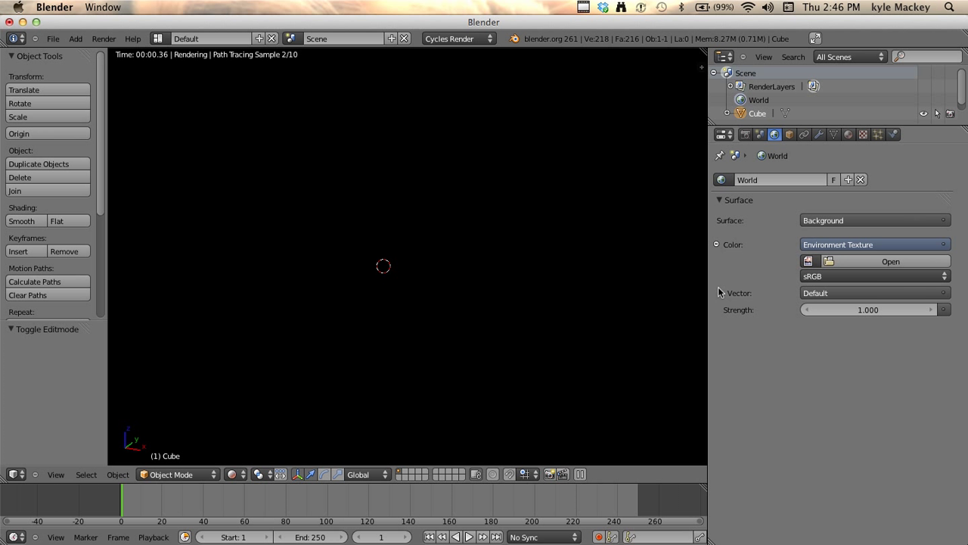
Load Sunset_Garage_Reflect.jpg from the Desktop's vcp/109(2) folder as the World's environment image
{"action": "left_click", "coordinate": [869, 263]}
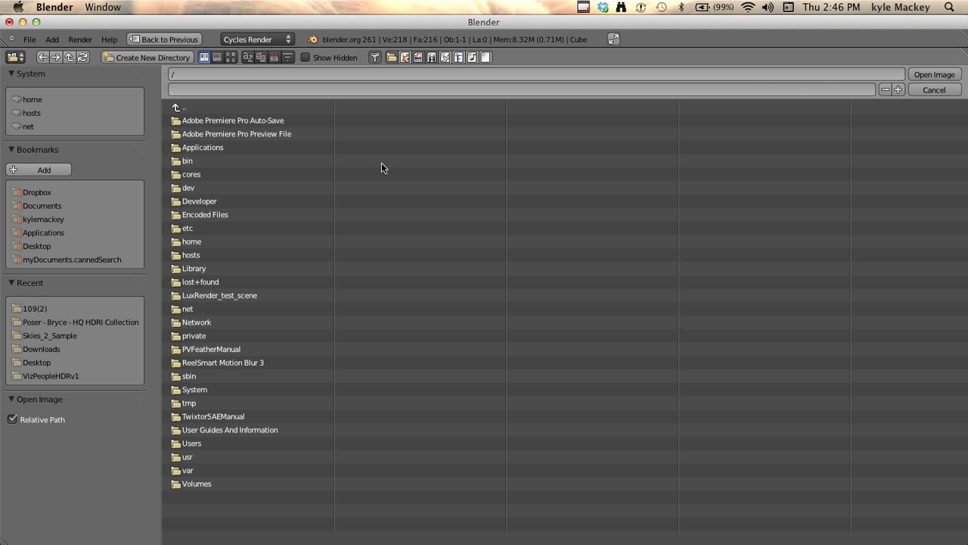
{"action": "left_click", "coordinate": [45, 243]}
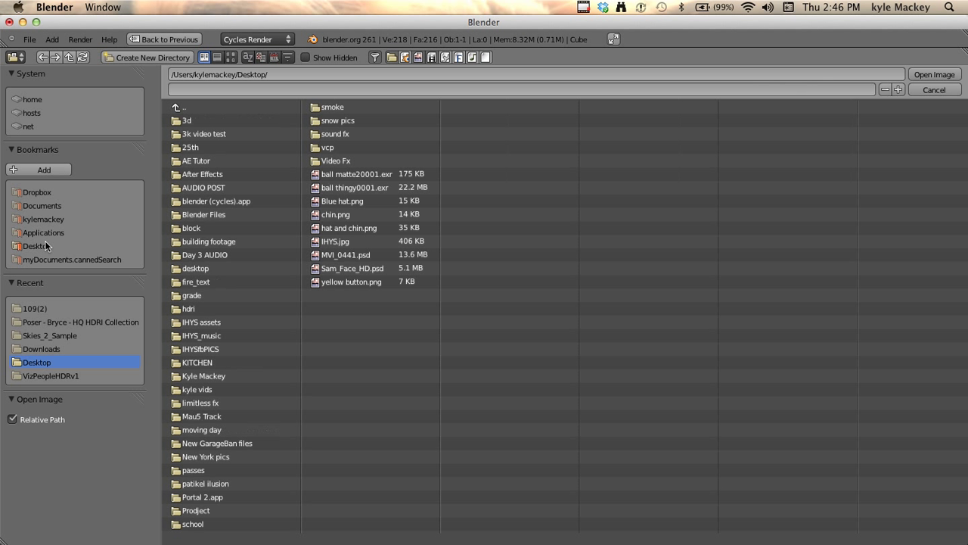
{"action": "left_click", "coordinate": [337, 146]}
{"action": "left_click", "coordinate": [211, 134]}
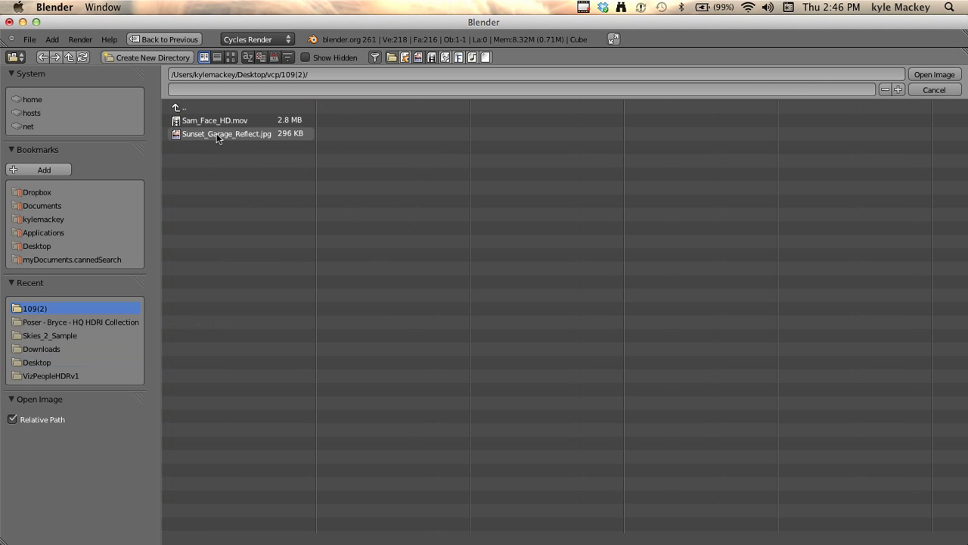
{"action": "left_click", "coordinate": [218, 134]}
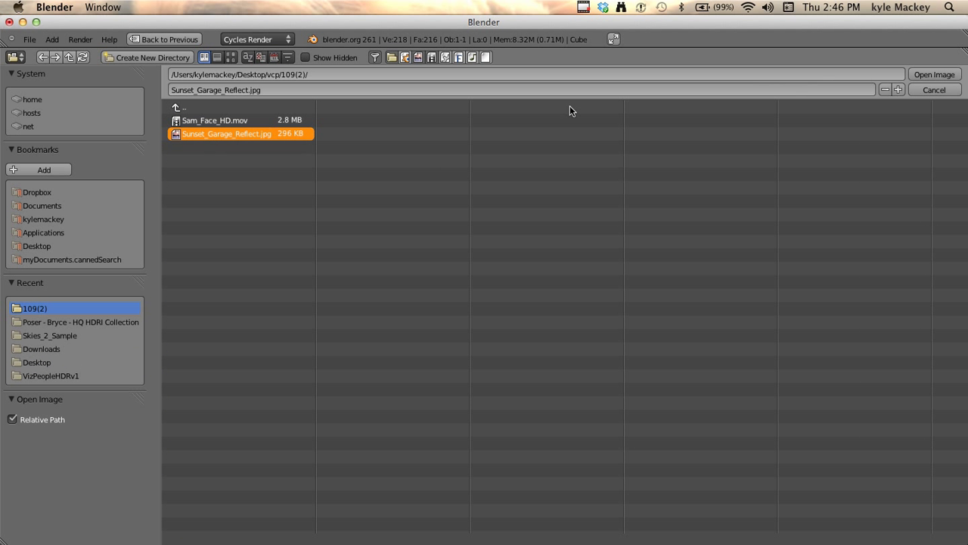
{"action": "left_click", "coordinate": [924, 73]}
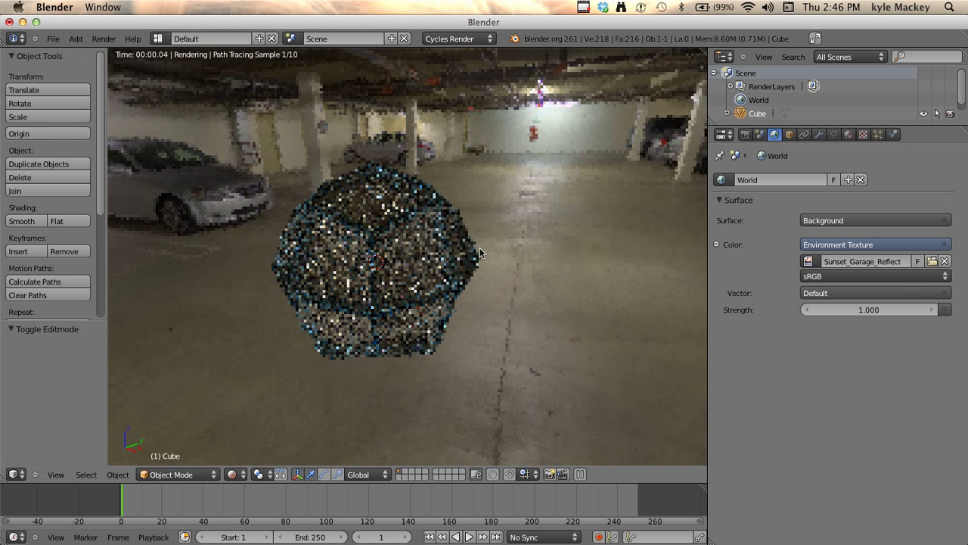
View the garage environment around the ball, compare it with the Sunset_Garage_Reflect composition in After Effects, and return to Blender
{"action": "middle_click_drag", "start_coordinate": [480, 253], "coordinate": [365, 441]}
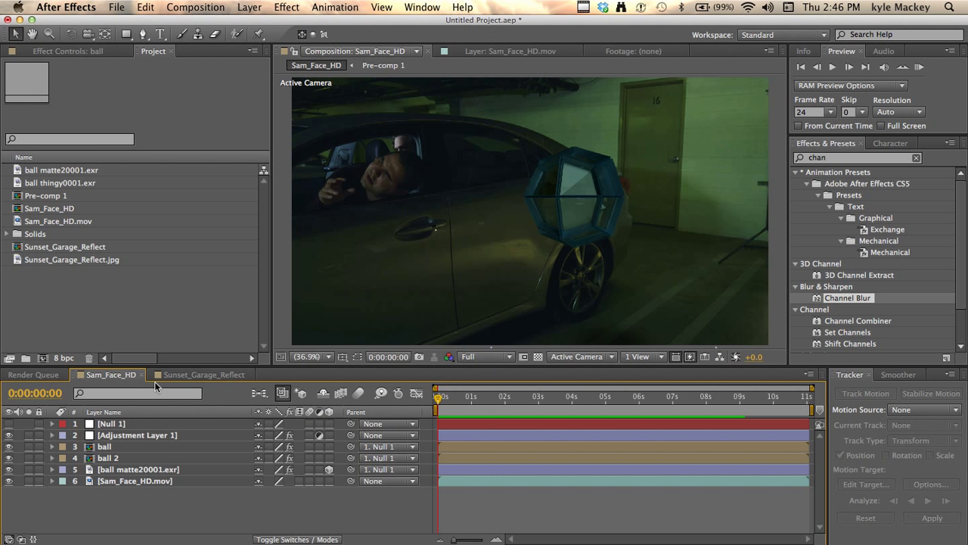
{"action": "left_click", "coordinate": [169, 376]}
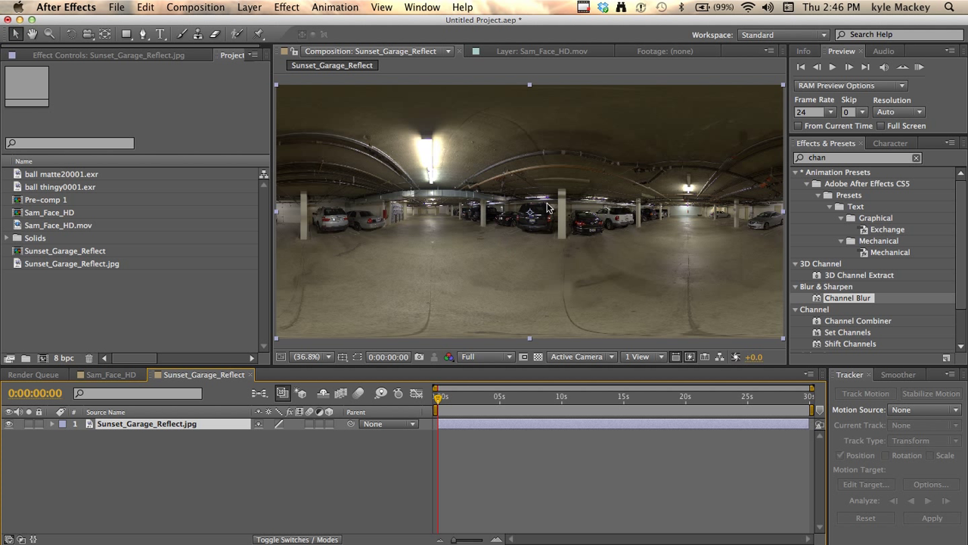
{"action": "key", "text": "super+Tab"}
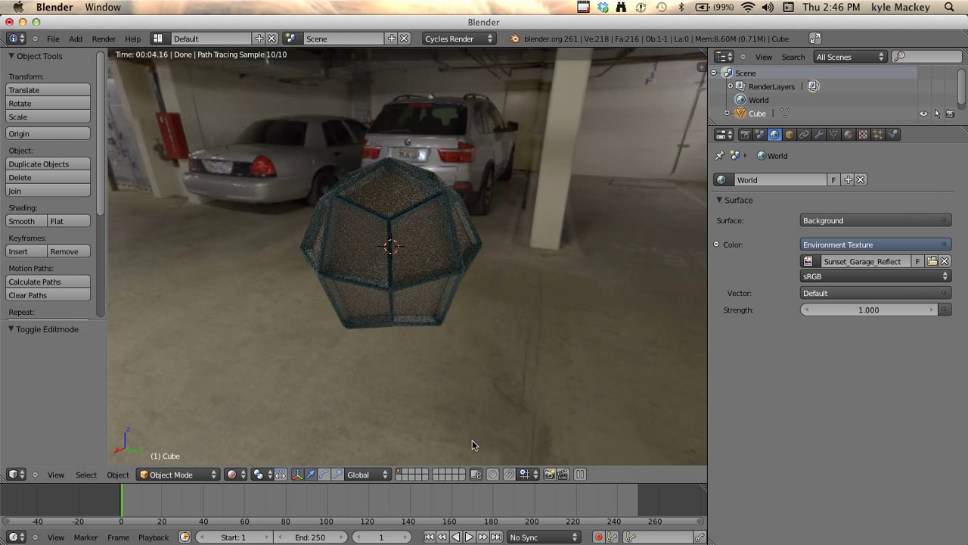
{"action": "middle_click_drag", "start_coordinate": [478, 362], "coordinate": [452, 340]}
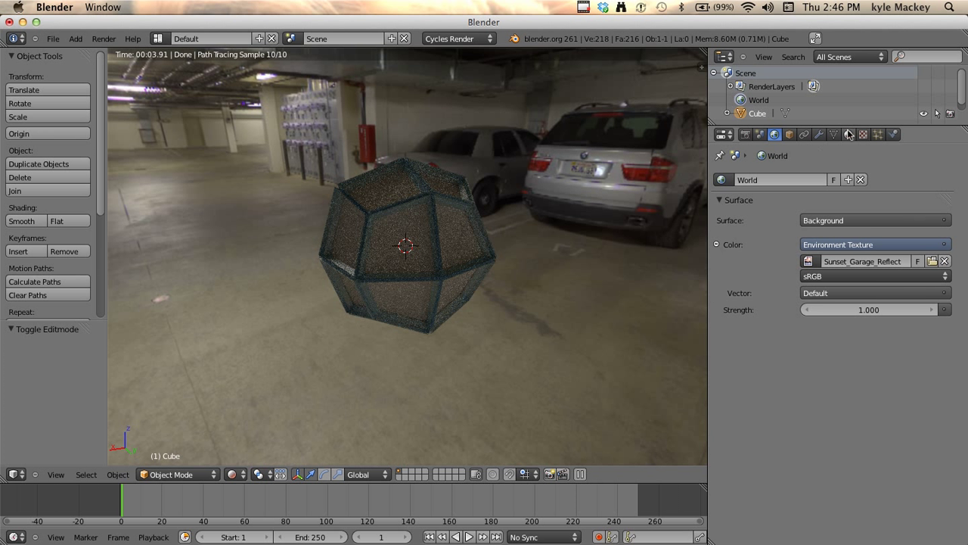
Inspect the ball's selected panel faces in Edit Mode with the material settings open, and return to Object Mode in Solid shading
{"action": "left_click", "coordinate": [848, 134]}
{"action": "key", "text": "Tab"}
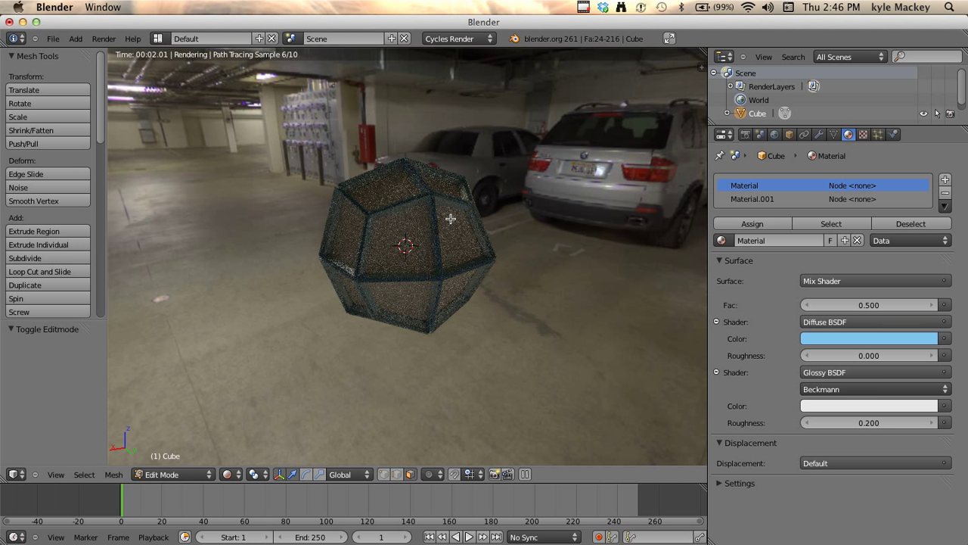
{"action": "key", "text": "z"}
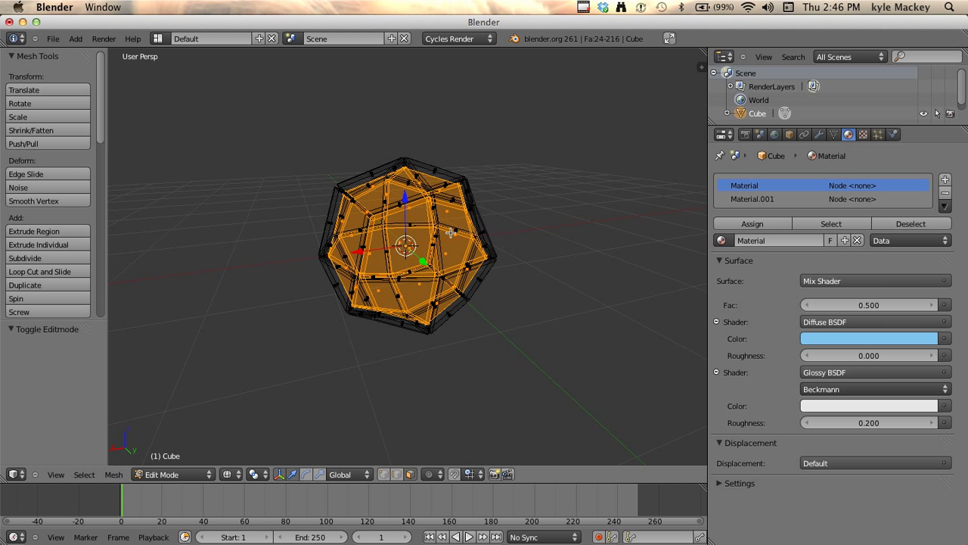
{"action": "key", "text": "z"}
{"action": "middle_click_drag", "start_coordinate": [452, 236], "coordinate": [416, 272]}
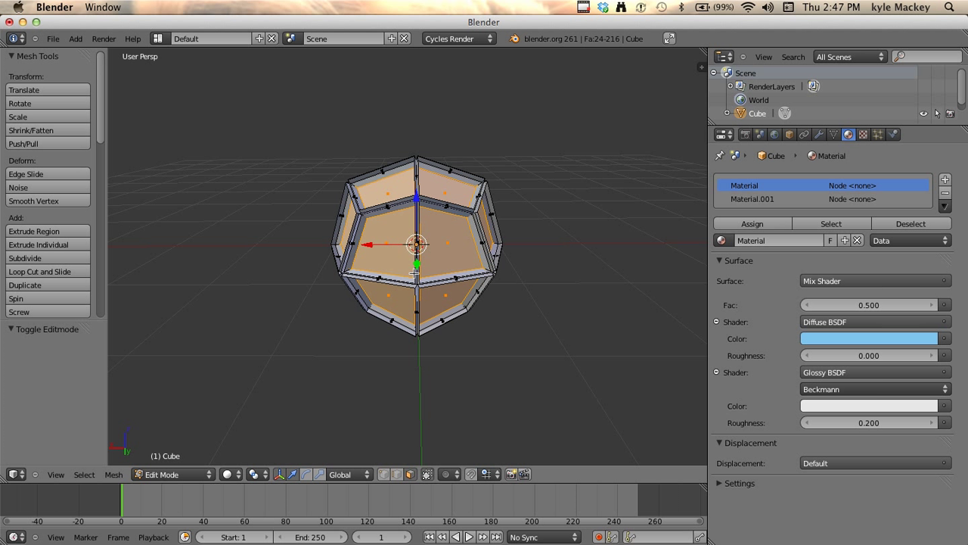
{"action": "key", "text": "Tab"}
{"action": "key", "text": "Tab"}
{"action": "key", "text": "Tab"}
{"action": "key", "text": "z"}
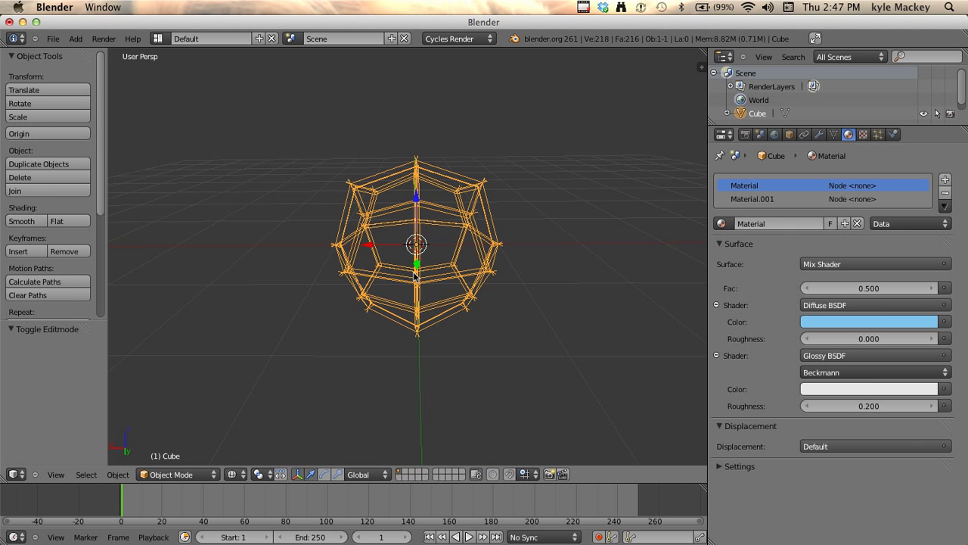
{"action": "key", "text": "z"}
{"action": "key", "text": "z"}
{"action": "key", "text": "z"}
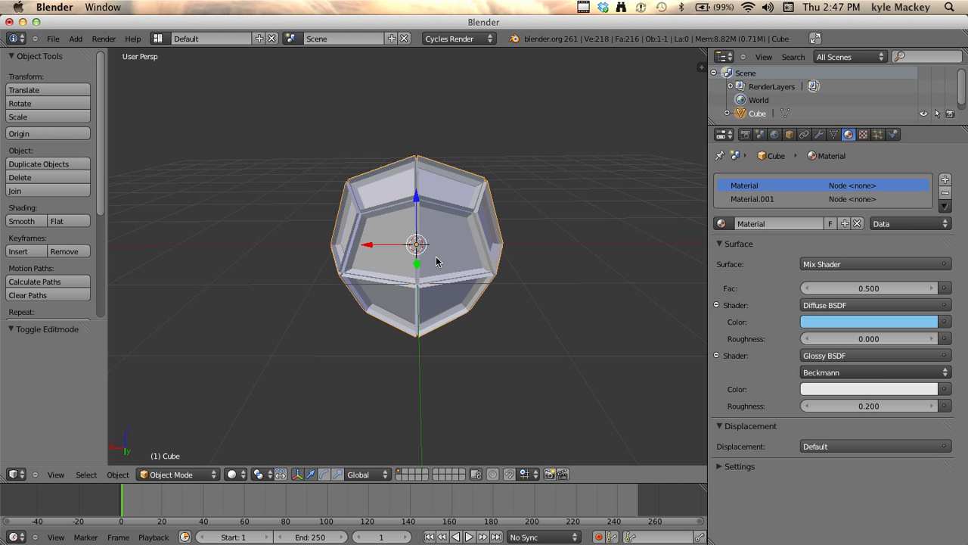
Set the surface of Material.001 to a Mix Shader combining Glass BSDF and Glossy BSDF
{"action": "left_click", "coordinate": [770, 198]}
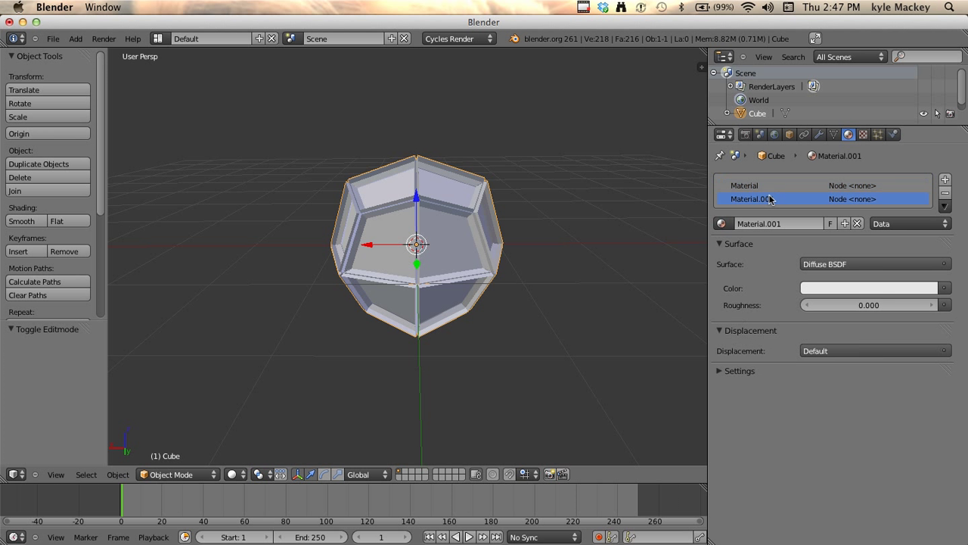
{"action": "left_click", "coordinate": [860, 268]}
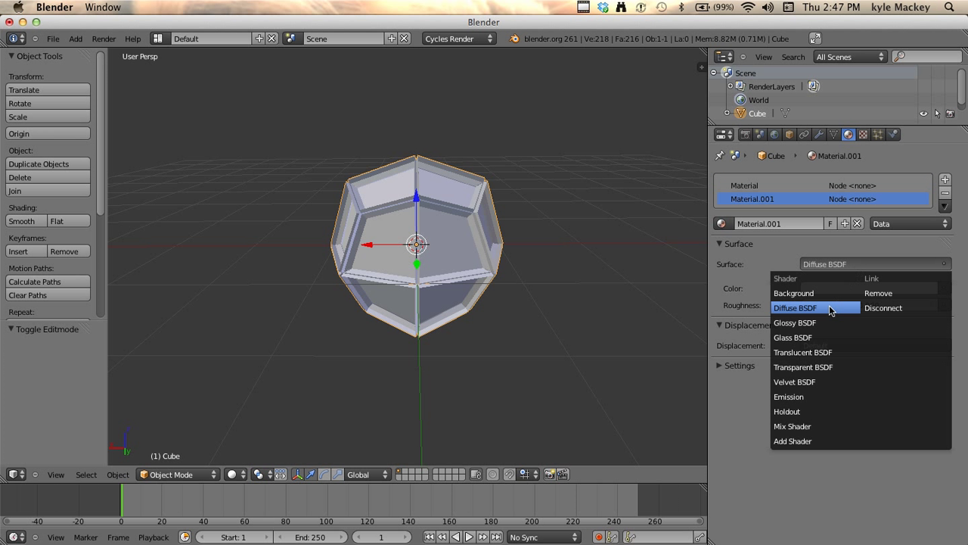
{"action": "left_click", "coordinate": [821, 337]}
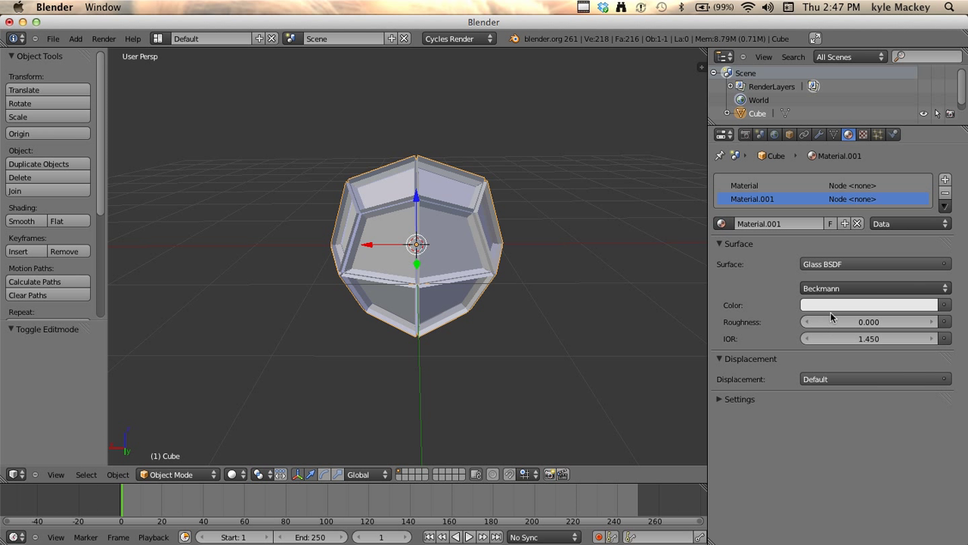
{"action": "left_click", "coordinate": [838, 264]}
{"action": "left_click", "coordinate": [823, 424]}
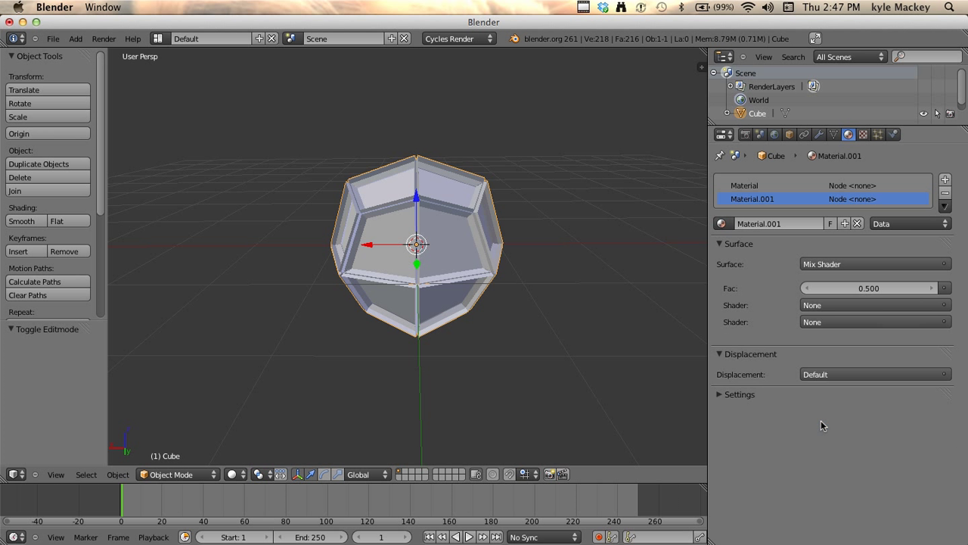
{"action": "left_click", "coordinate": [835, 305]}
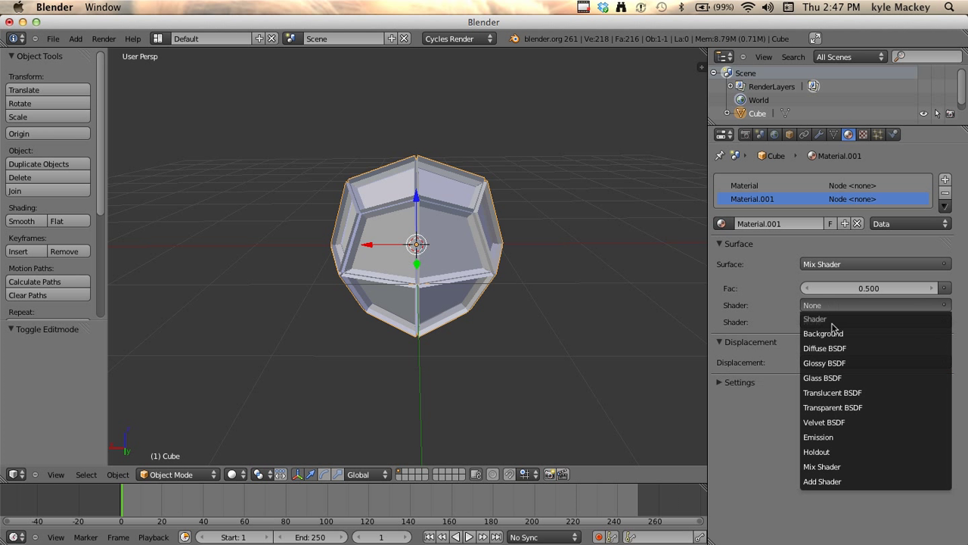
{"action": "left_click", "coordinate": [832, 368]}
{"action": "left_click", "coordinate": [835, 390]}
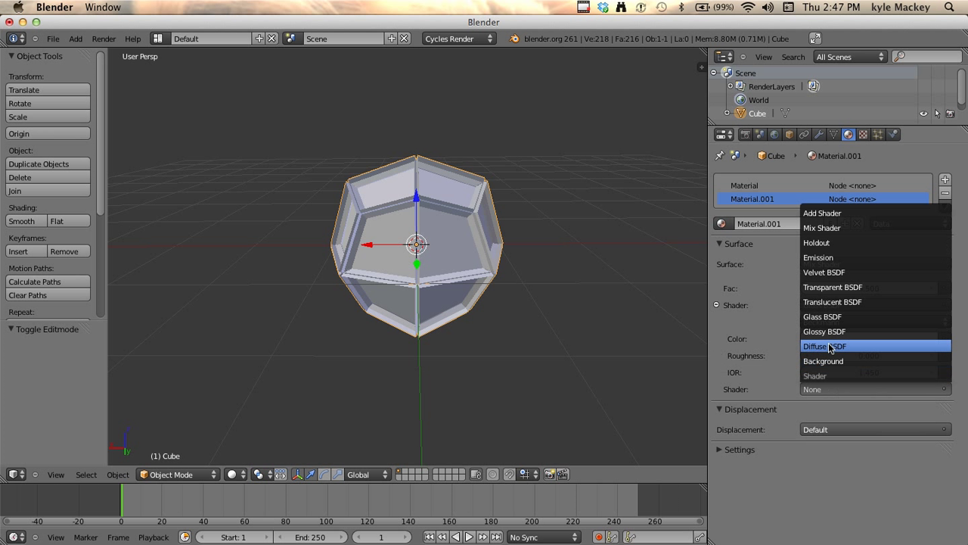
{"action": "left_click", "coordinate": [831, 332]}
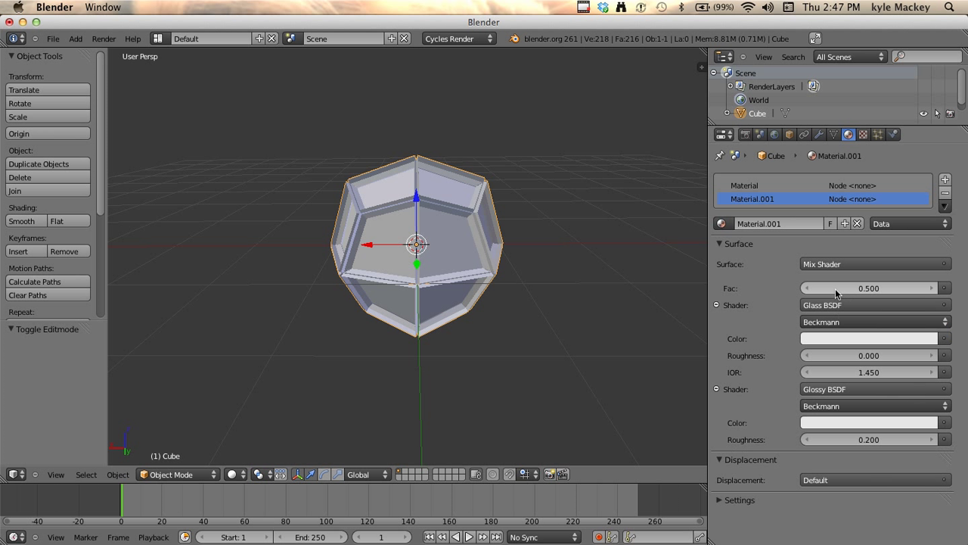
Set the mix factor of Material.001 to 0.644 and switch the viewport to Rendered shading
{"action": "left_click_drag", "start_coordinate": [835, 289], "coordinate": [945, 296]}
{"action": "left_click_drag", "start_coordinate": [885, 289], "coordinate": [881, 289]}
{"action": "left_click", "coordinate": [231, 474]}
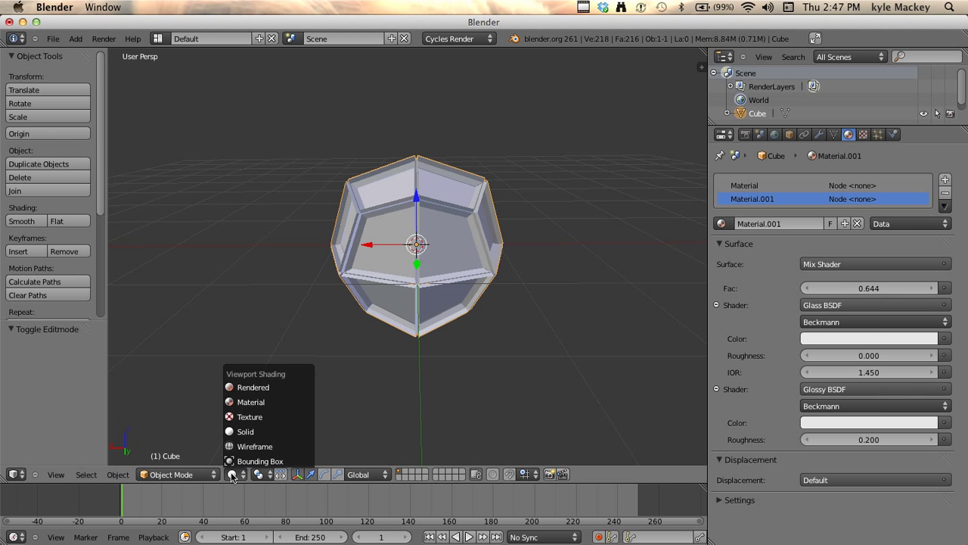
{"action": "left_click", "coordinate": [260, 388]}
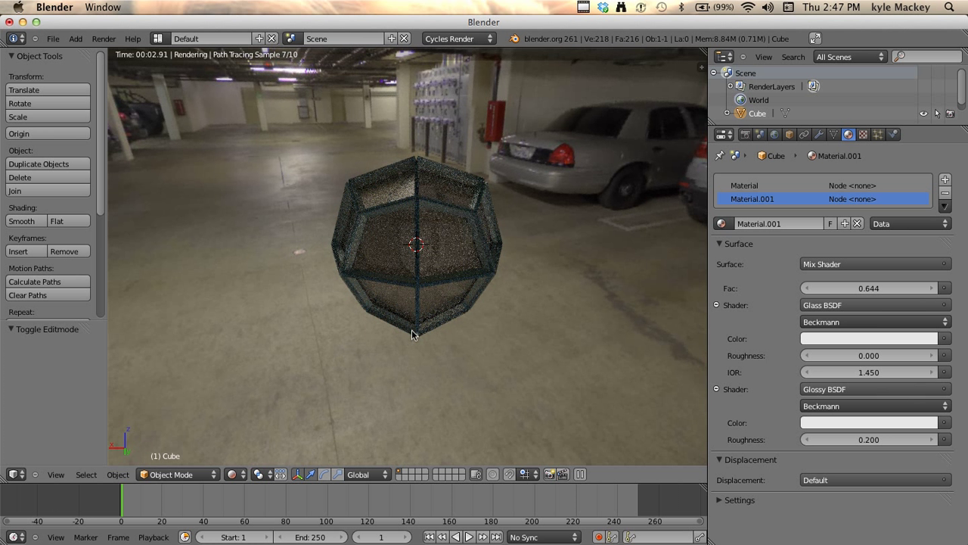
{"action": "scroll", "coordinate": [402, 353], "scroll_direction": "up", "scroll_amount": 2}
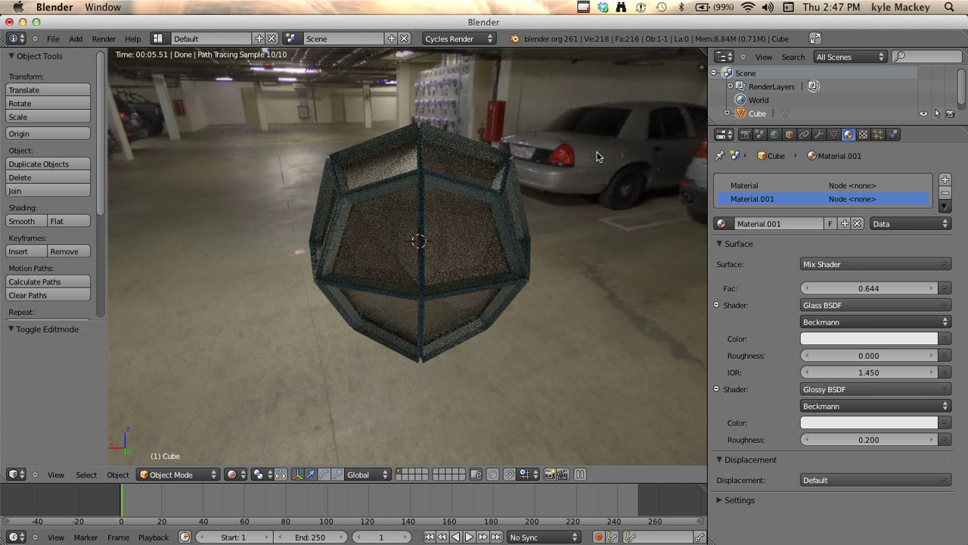
Set the Integrator's preview samples to 0 and render samples to 1000 in the render settings
{"action": "left_click", "coordinate": [746, 135]}
{"action": "scroll", "coordinate": [773, 374], "scroll_direction": "down", "scroll_amount": 3}
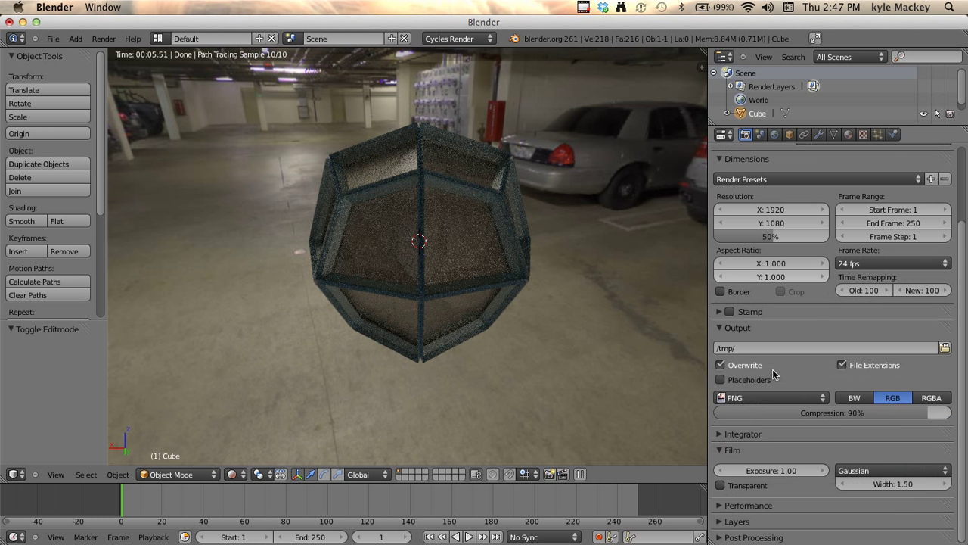
{"action": "left_click", "coordinate": [719, 434]}
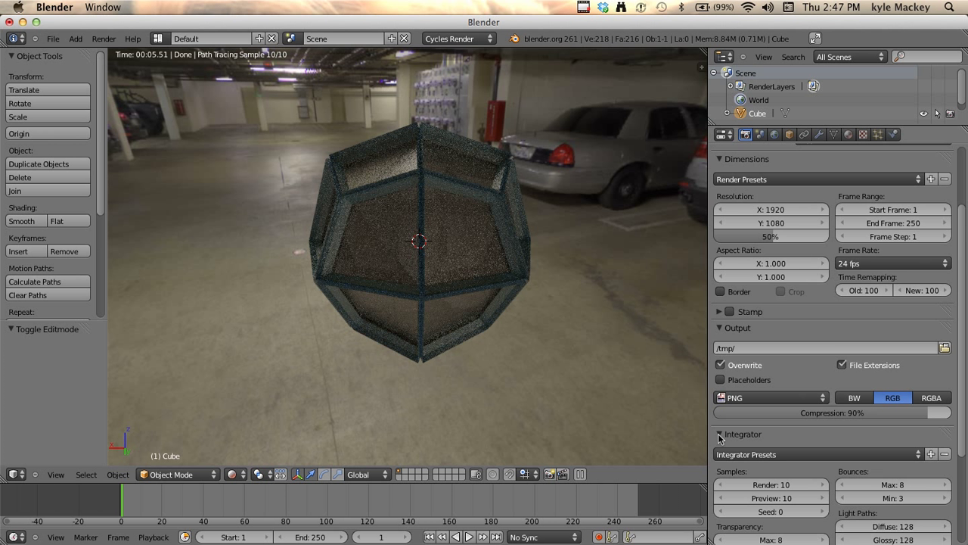
{"action": "scroll", "coordinate": [757, 461], "scroll_direction": "down", "scroll_amount": 1}
{"action": "left_click", "coordinate": [785, 481]}
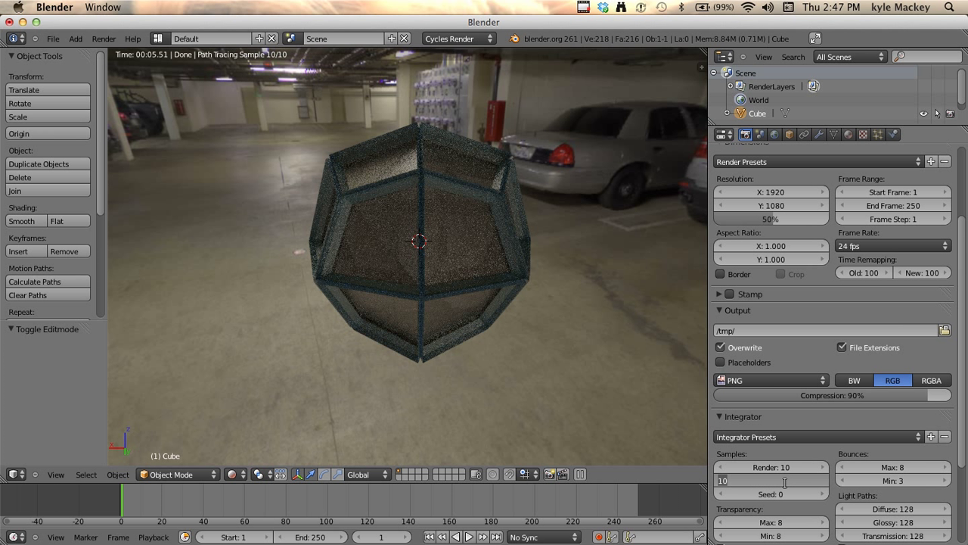
{"action": "type", "text": "0"}
{"action": "key", "text": "Return"}
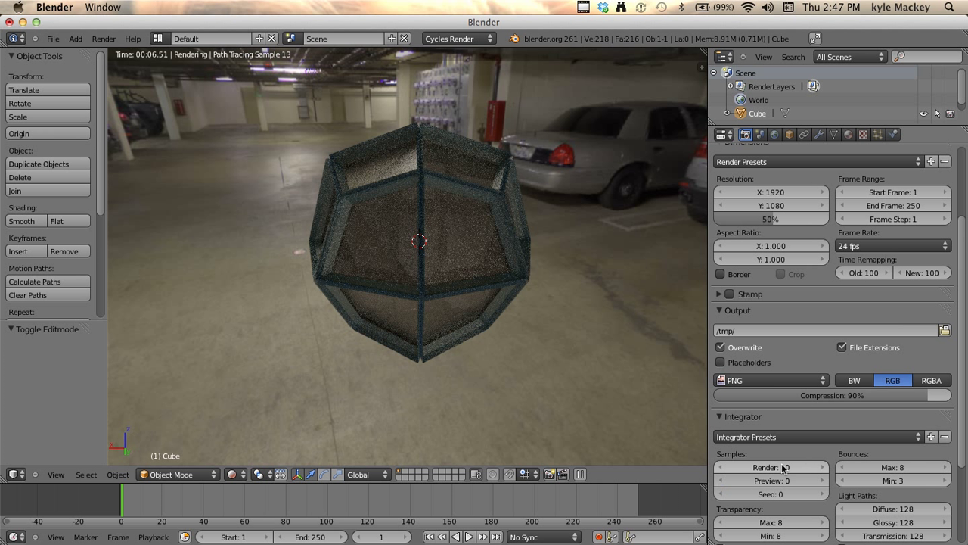
{"action": "left_click", "coordinate": [782, 468]}
{"action": "type", "text": "1000"}
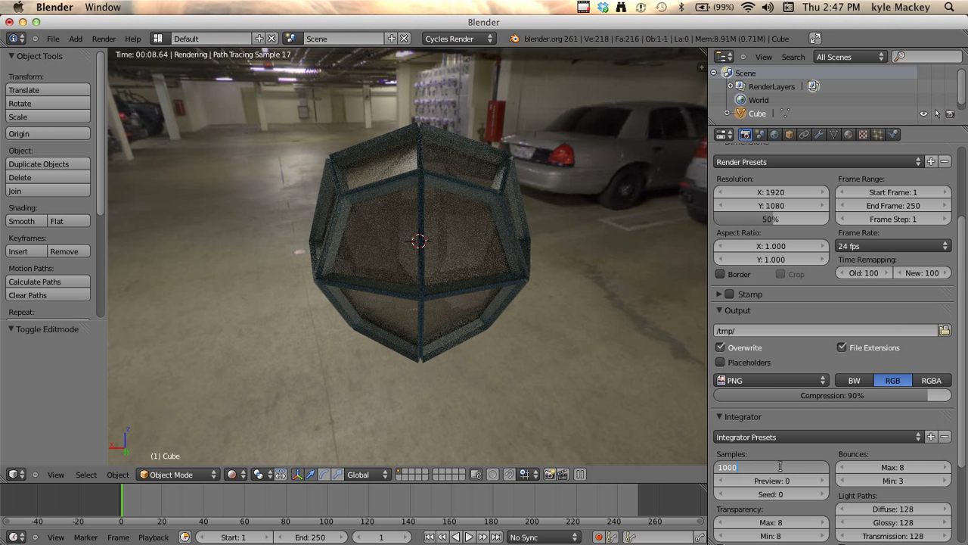
{"action": "key", "text": "Return"}
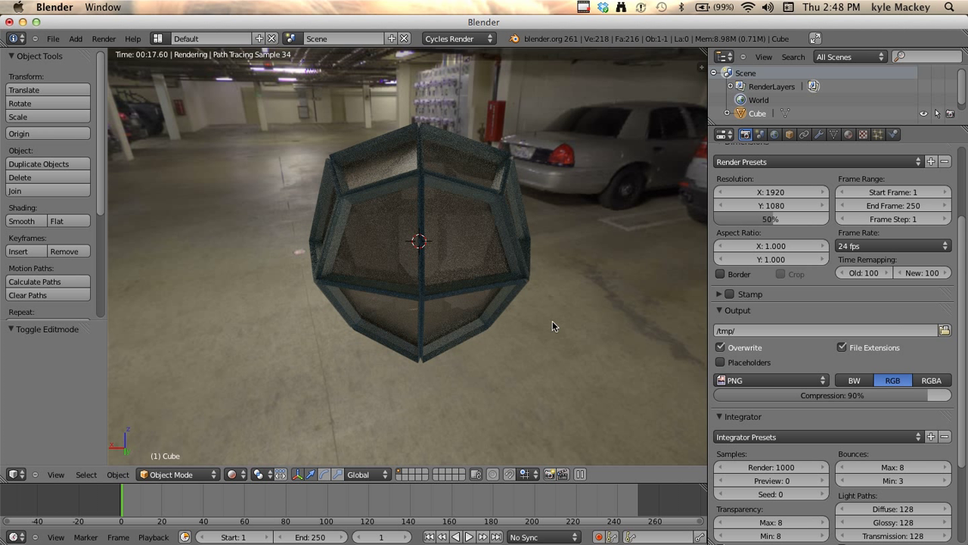
Set the render's end frame to 1
{"action": "left_click", "coordinate": [931, 208]}
{"action": "type", "text": "1"}
{"action": "key", "text": "Return"}
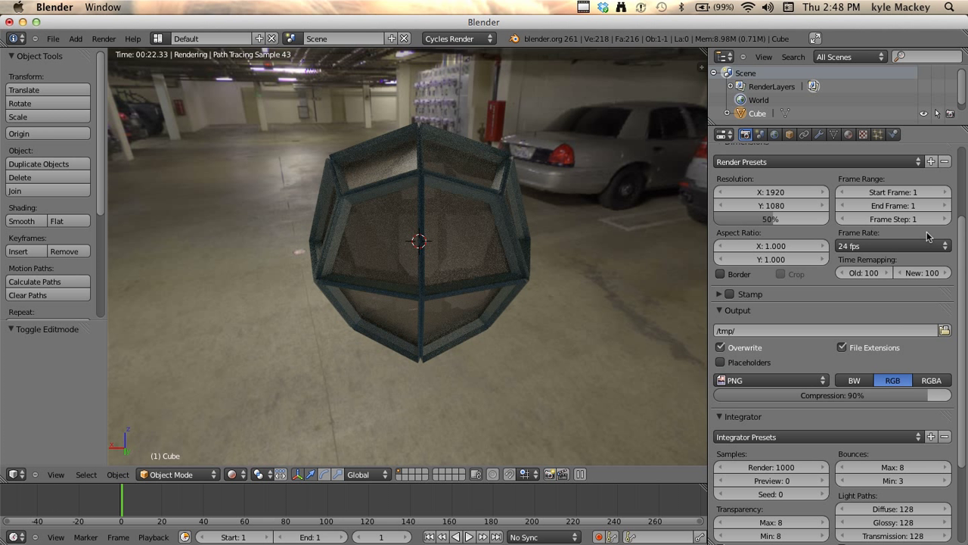
Set the render output format to OpenEXR with RGBA channels and enable its Preview option
{"action": "left_click", "coordinate": [931, 381]}
{"action": "scroll", "coordinate": [867, 362], "scroll_direction": "down", "scroll_amount": 2}
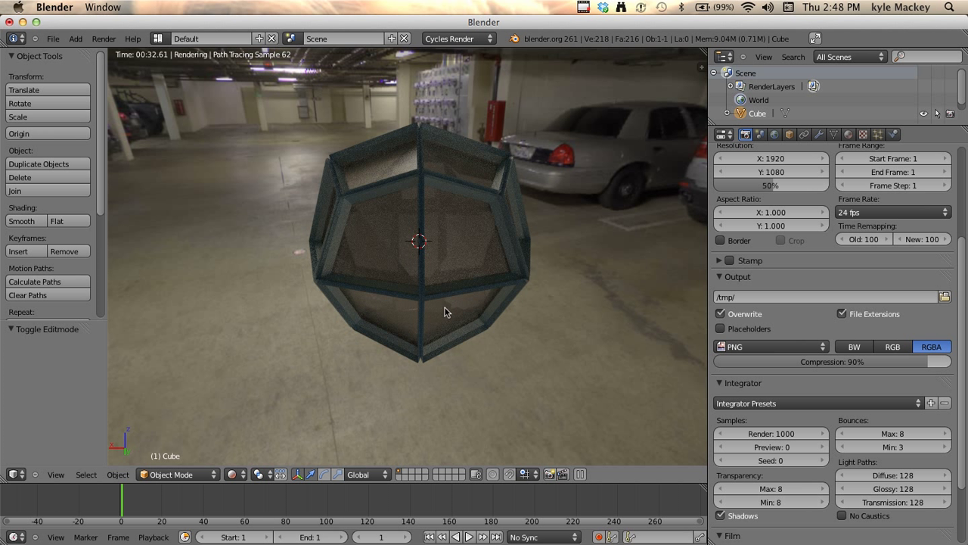
{"action": "left_click", "coordinate": [756, 347]}
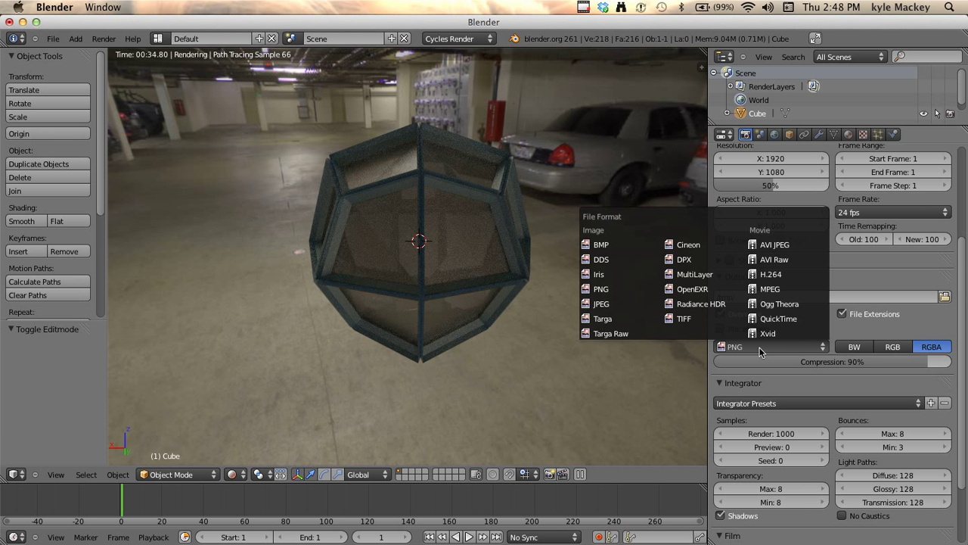
{"action": "left_click", "coordinate": [721, 293]}
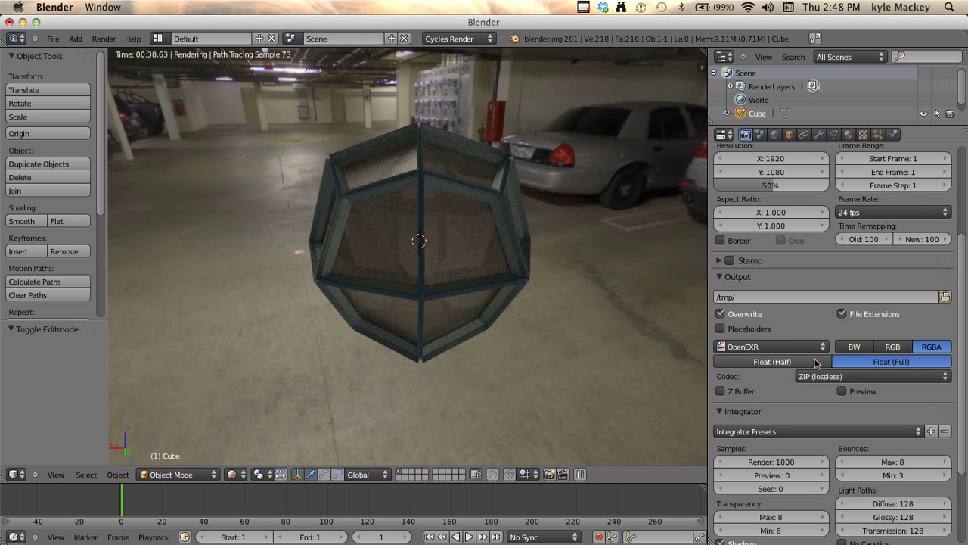
{"action": "scroll", "coordinate": [787, 391], "scroll_direction": "down", "scroll_amount": 1}
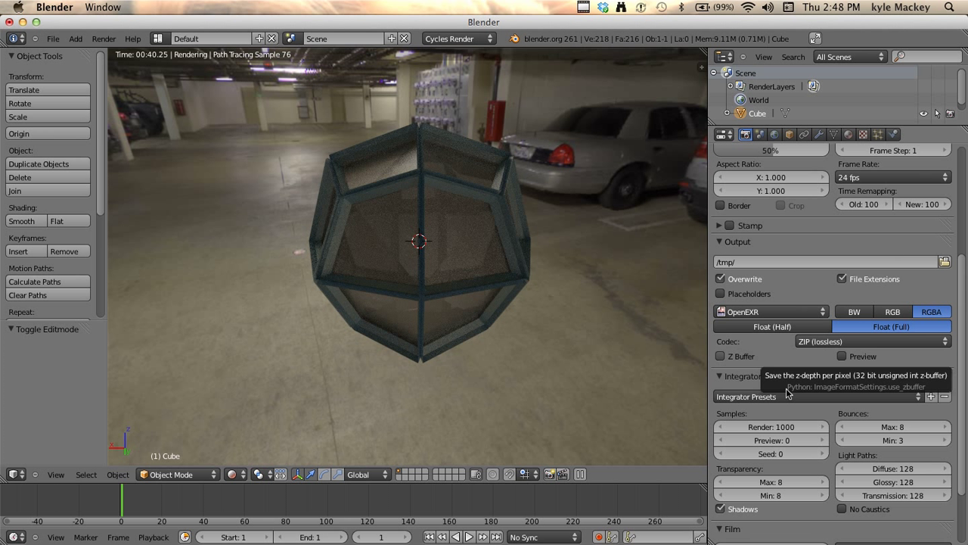
{"action": "scroll", "coordinate": [787, 391], "scroll_direction": "down", "scroll_amount": 1}
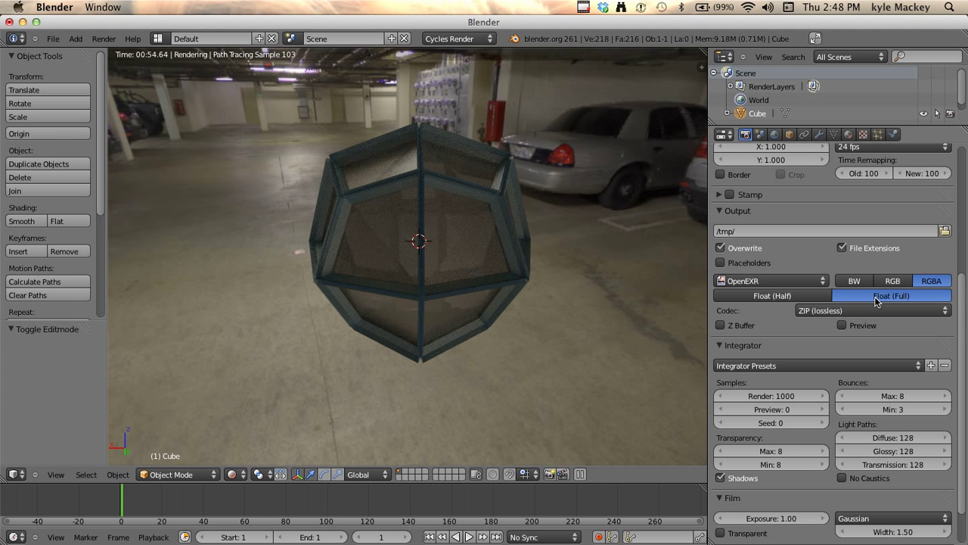
{"action": "left_click", "coordinate": [842, 325]}
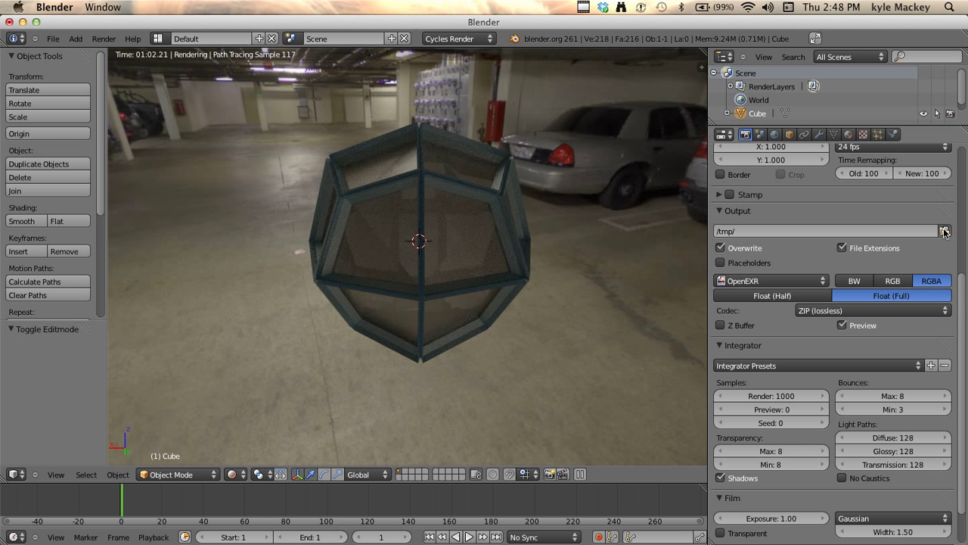
{"action": "left_click", "coordinate": [944, 232]}
{"action": "left_click", "coordinate": [932, 91]}
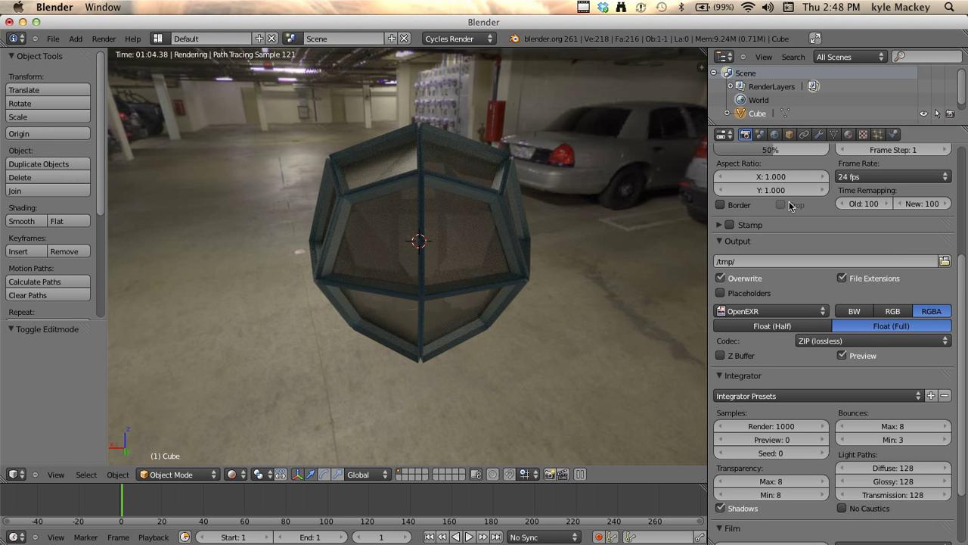
{"action": "scroll", "coordinate": [789, 205], "scroll_direction": "up", "scroll_amount": 6}
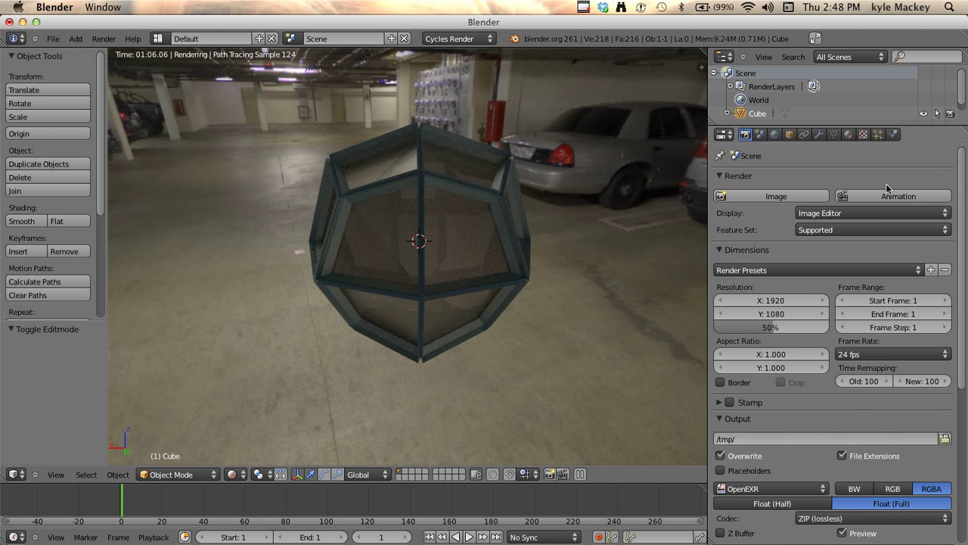
Deselect the ball and switch the viewport from rendered to solid shading
{"action": "right_click", "coordinate": [530, 295]}
{"action": "middle_click_drag", "start_coordinate": [529, 295], "coordinate": [482, 293]}
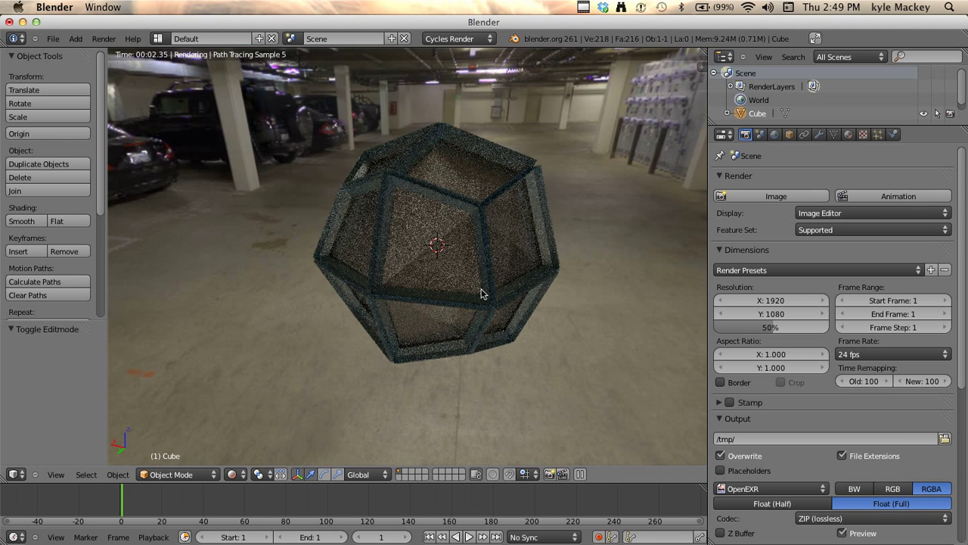
{"action": "key", "text": "z"}
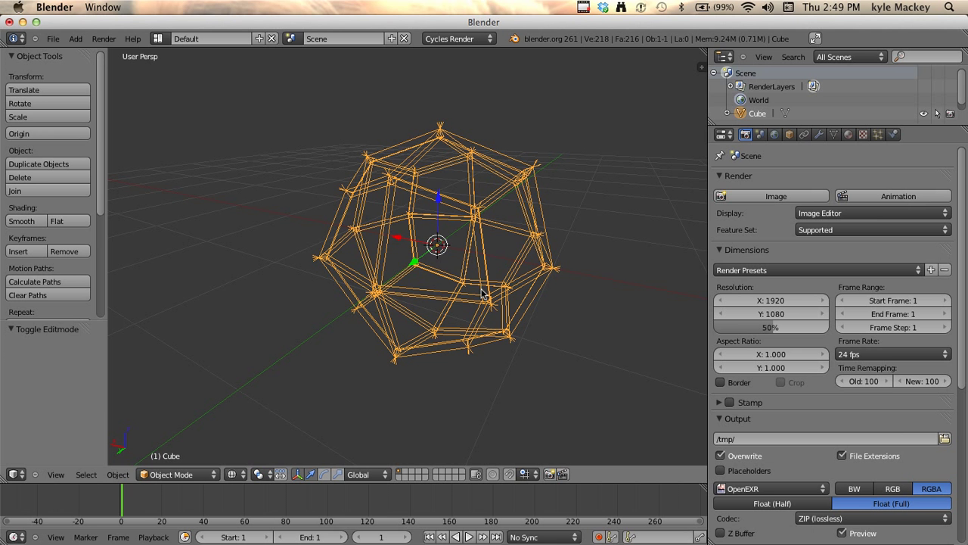
{"action": "key", "text": "a"}
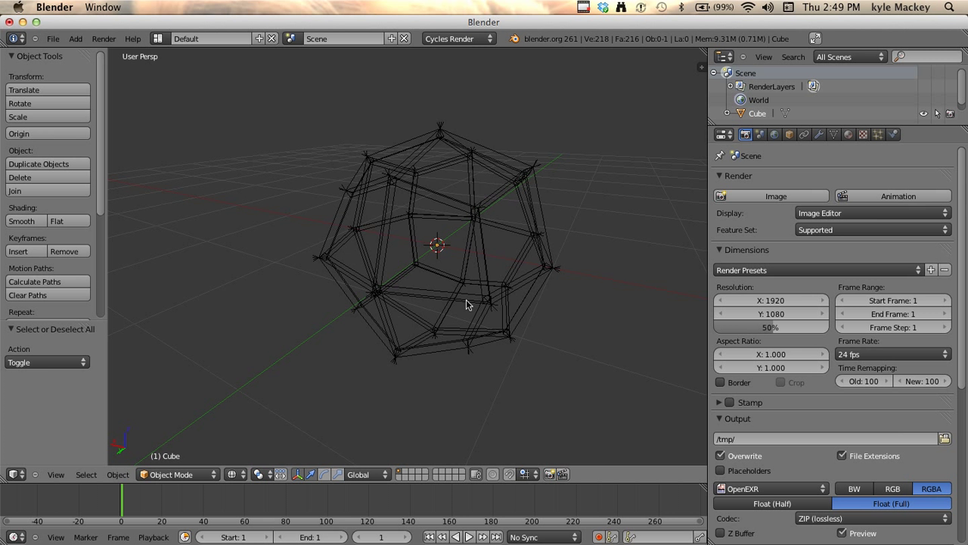
{"action": "key", "text": "z"}
{"action": "scroll", "coordinate": [465, 300], "scroll_direction": "down", "scroll_amount": 6}
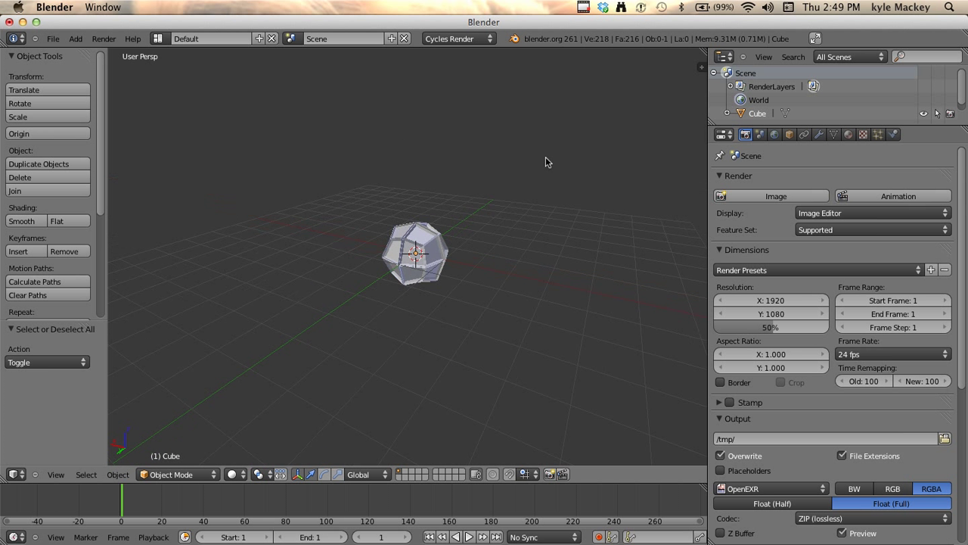
Add a camera at the origin and move it about 4.33 units along the Y axis
{"action": "key", "text": "shift+a"}
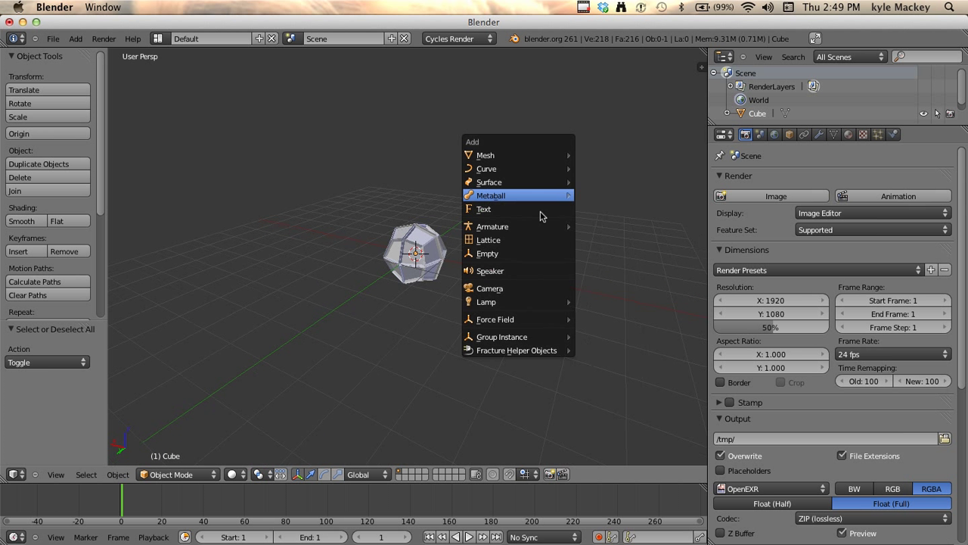
{"action": "left_click", "coordinate": [537, 288]}
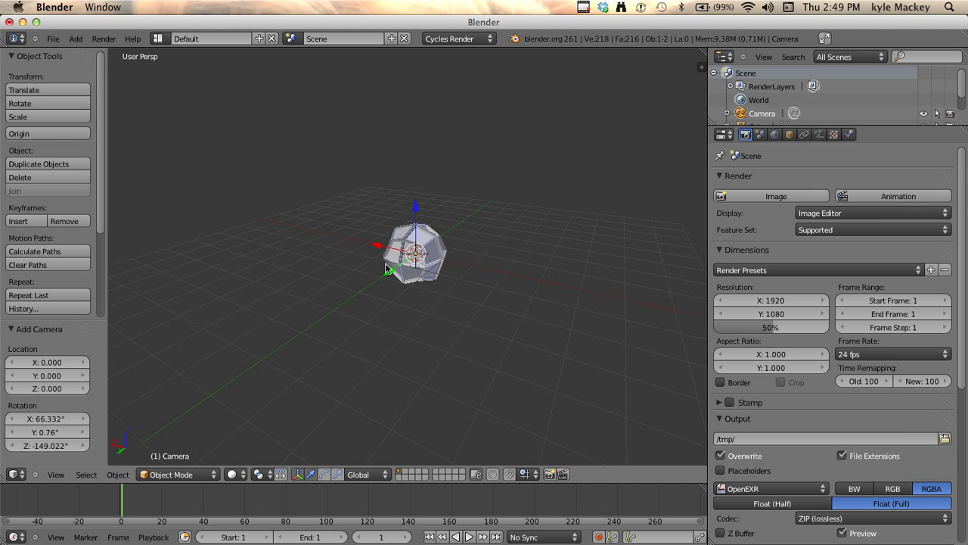
{"action": "left_click_drag", "start_coordinate": [389, 273], "coordinate": [307, 361]}
{"action": "middle_click_drag", "start_coordinate": [361, 340], "coordinate": [286, 334]}
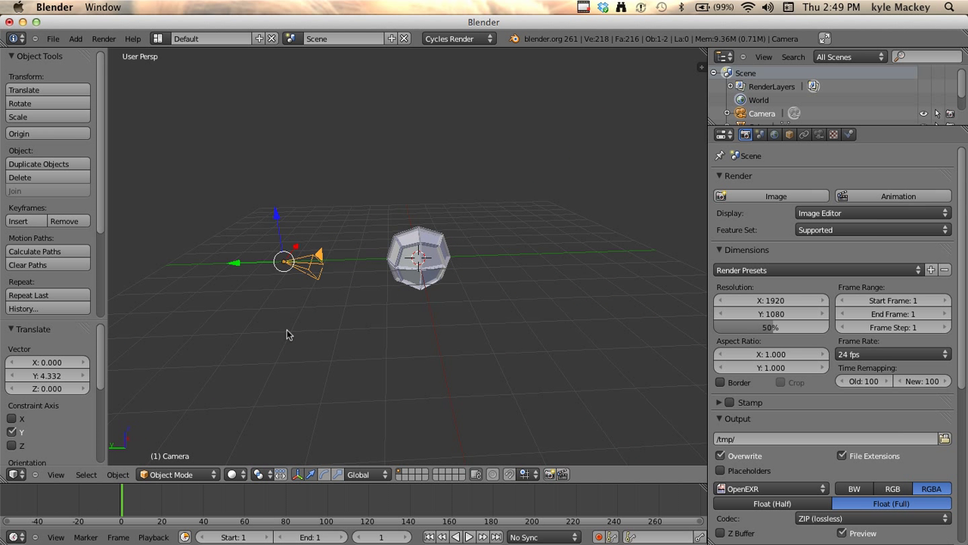
Clear the camera's location and rotation, and move it about 5.89 units along the Y axis
{"action": "key", "text": "alt+g"}
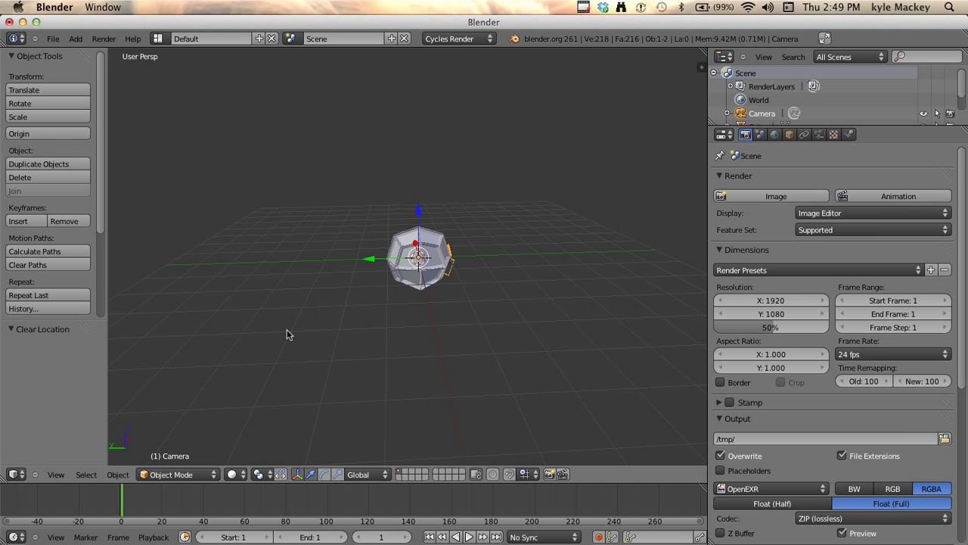
{"action": "key", "text": "alt+r"}
{"action": "left_click_drag", "start_coordinate": [376, 263], "coordinate": [191, 261]}
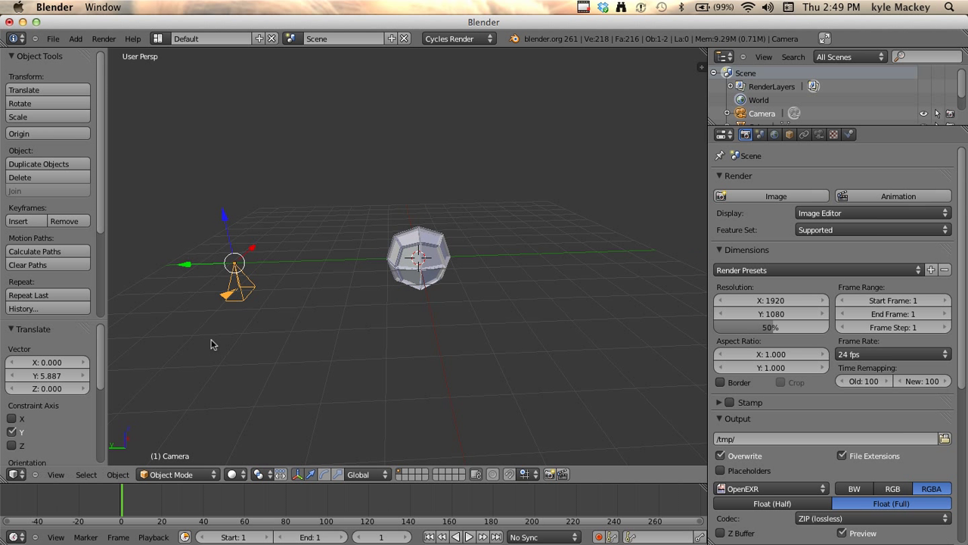
{"action": "middle_click_drag", "start_coordinate": [212, 340], "coordinate": [309, 343]}
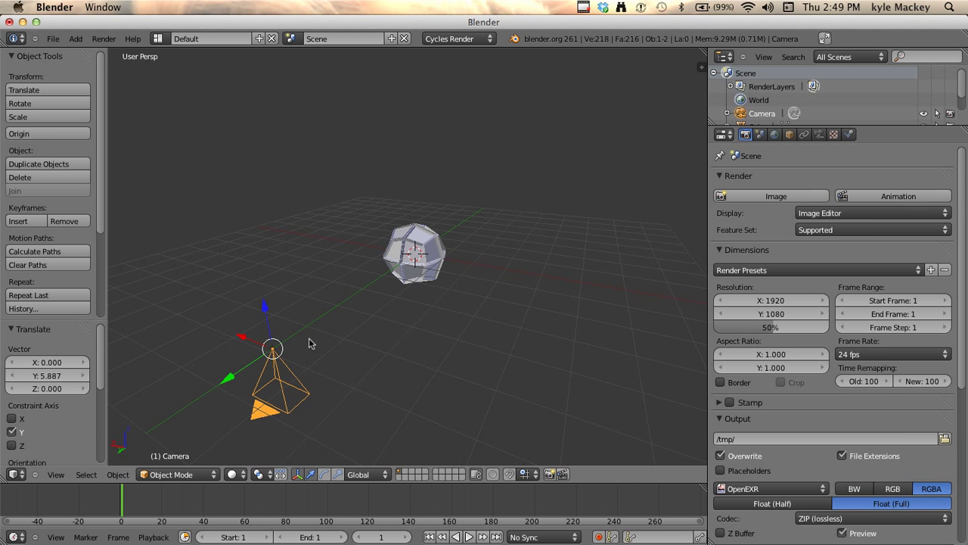
Rotate the camera 90° about global X and -180° about global Z to face the ball
{"action": "key", "text": "r"}
{"action": "key", "text": "x"}
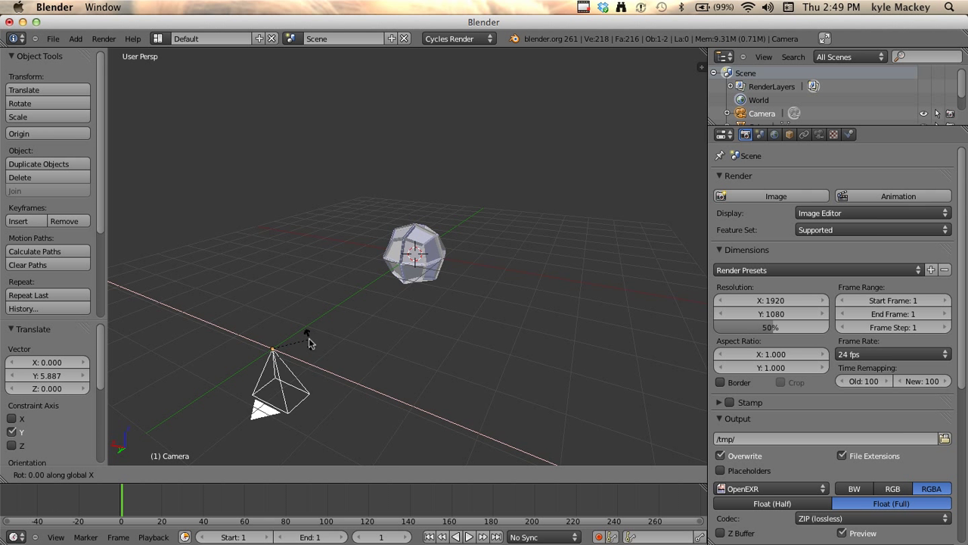
{"action": "type", "text": "90"}
{"action": "key", "text": "Return"}
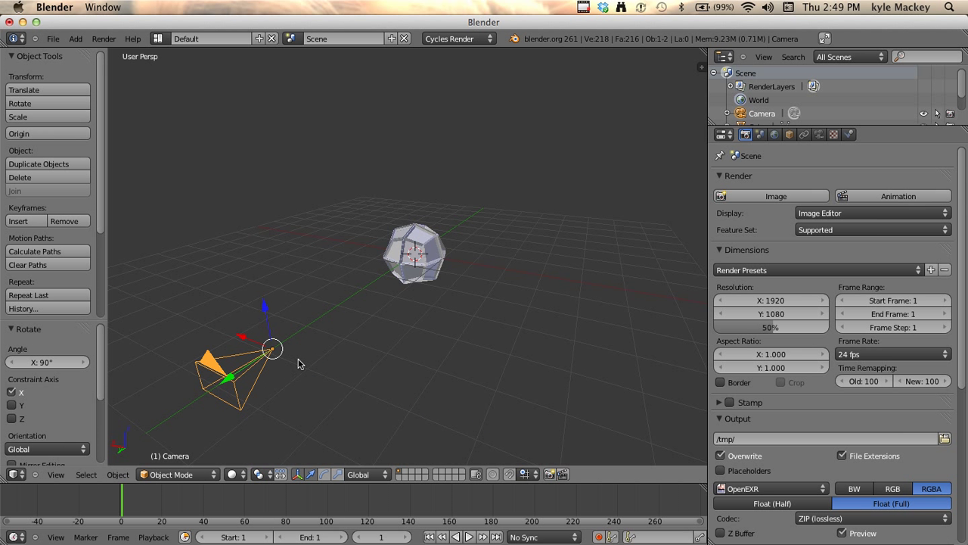
{"action": "key", "text": "r"}
{"action": "key", "text": "z"}
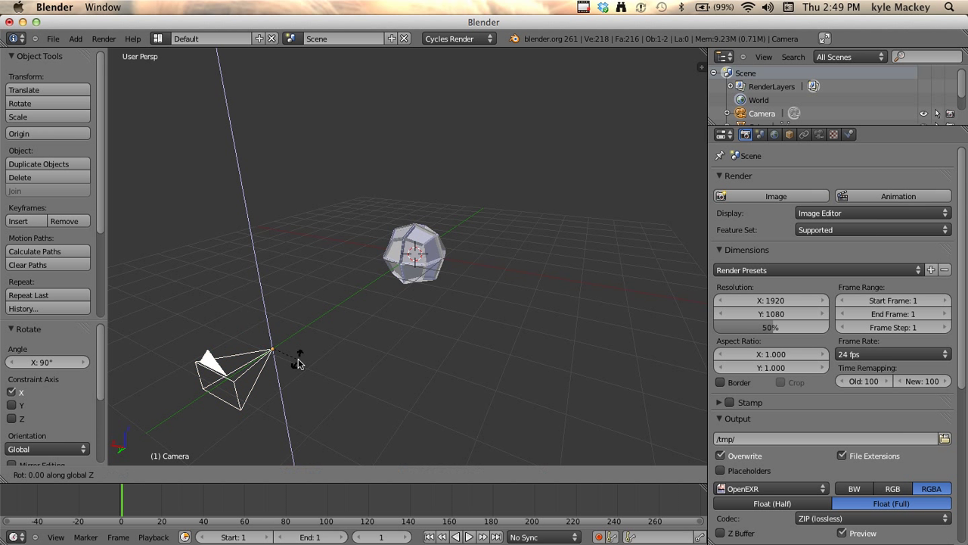
{"action": "type", "text": "-180"}
{"action": "key", "text": "Return"}
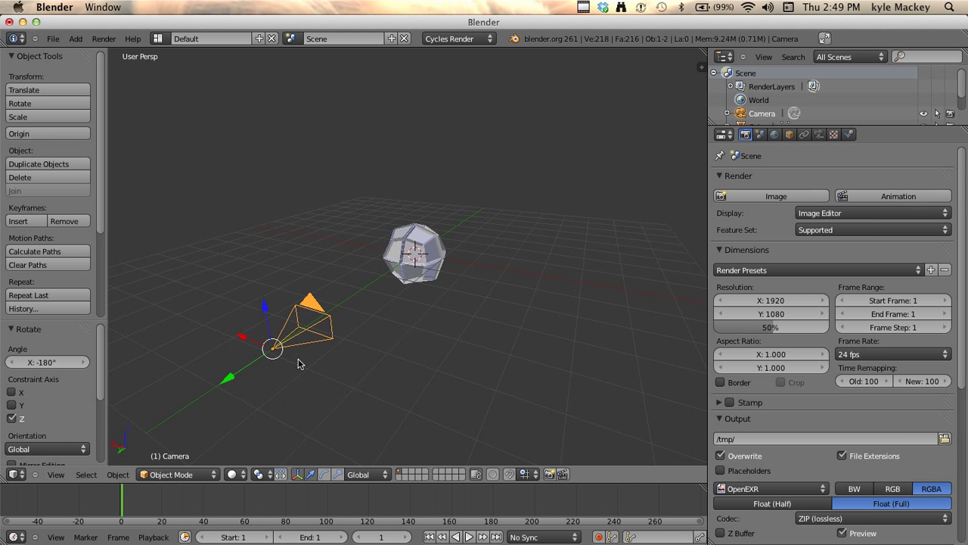
Move the camera about 1.44 units farther from the ball along Y and switch to the camera view
{"action": "key", "text": "g"}
{"action": "key", "text": "y"}
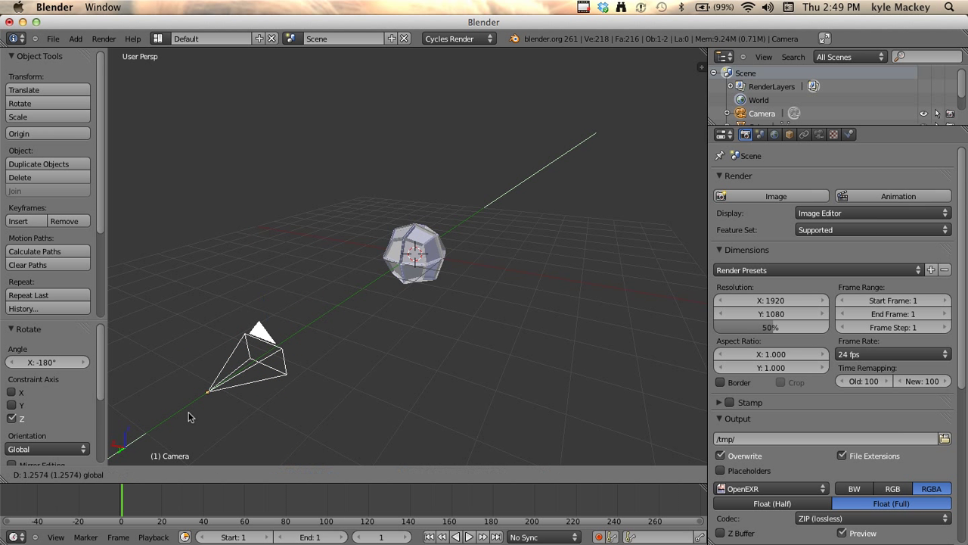
{"action": "left_click", "coordinate": [180, 426]}
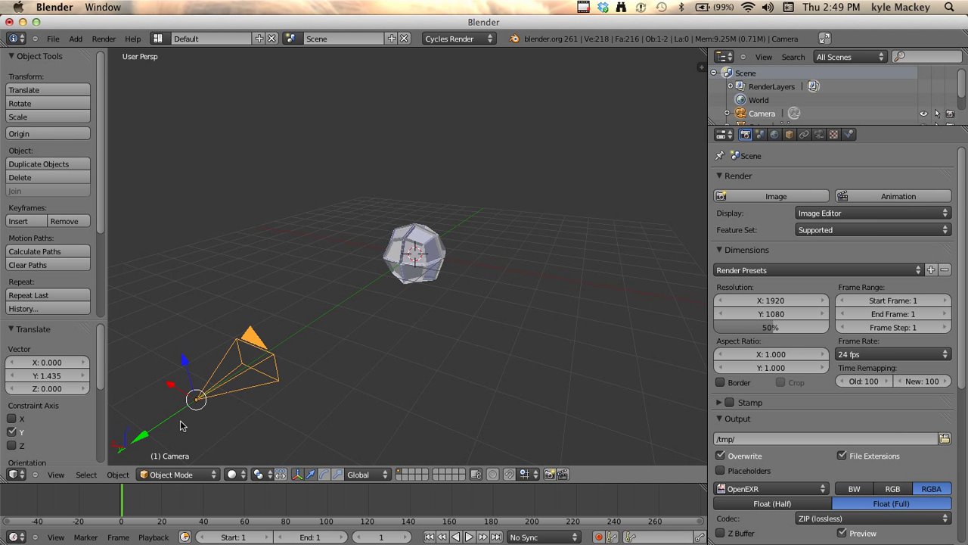
{"action": "key", "text": "KP_0"}
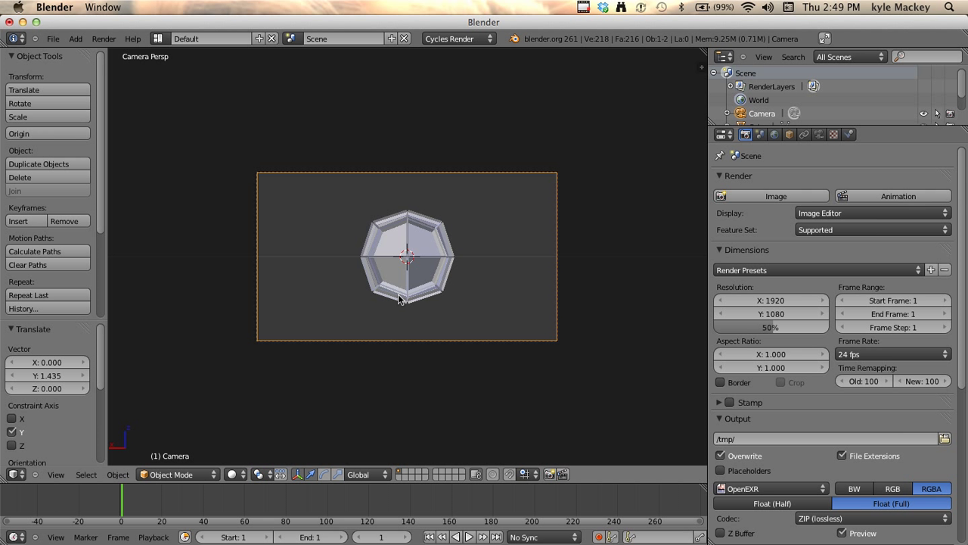
Select the ball, switch to After Effects and examine the ball's orientation in the Sam_Face_HD composition
{"action": "right_click", "coordinate": [419, 274]}
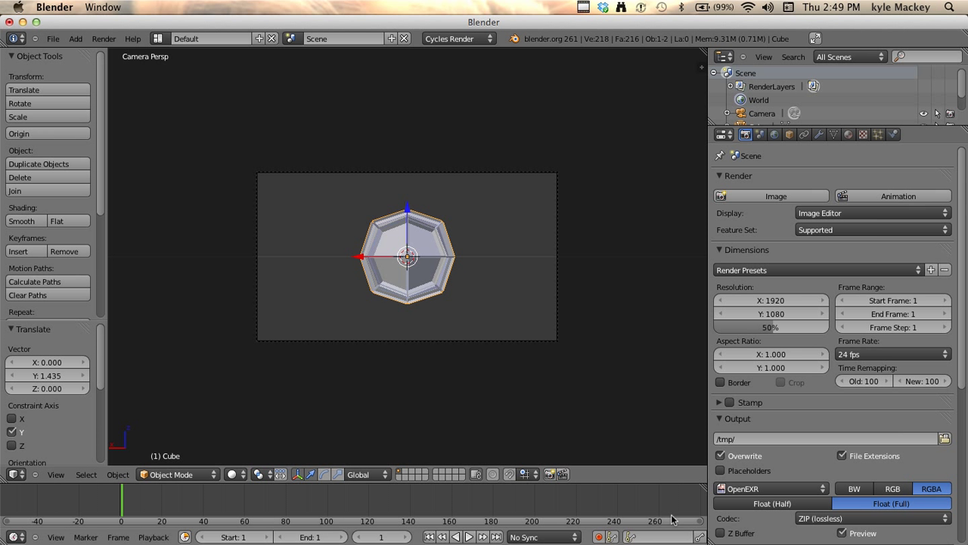
{"action": "key", "text": "super+Tab"}
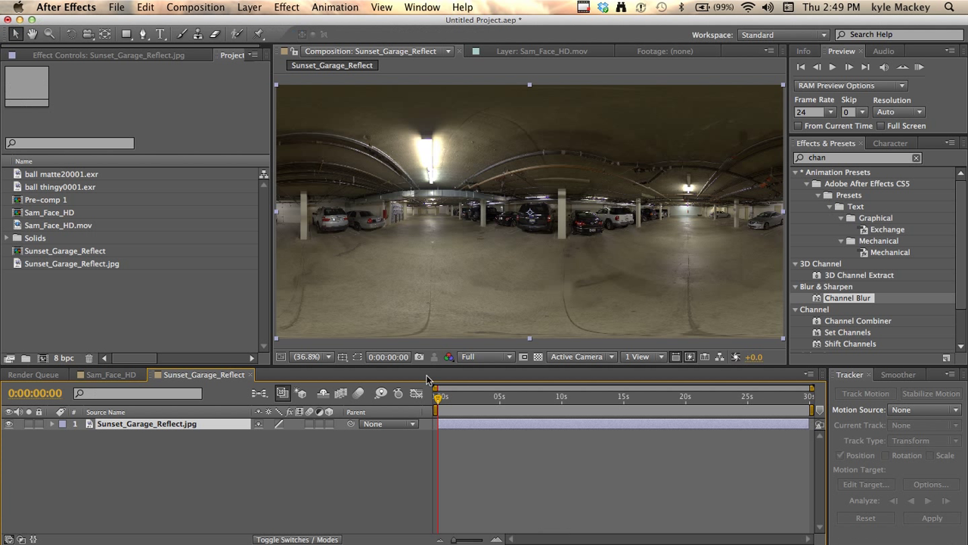
{"action": "left_click", "coordinate": [110, 376]}
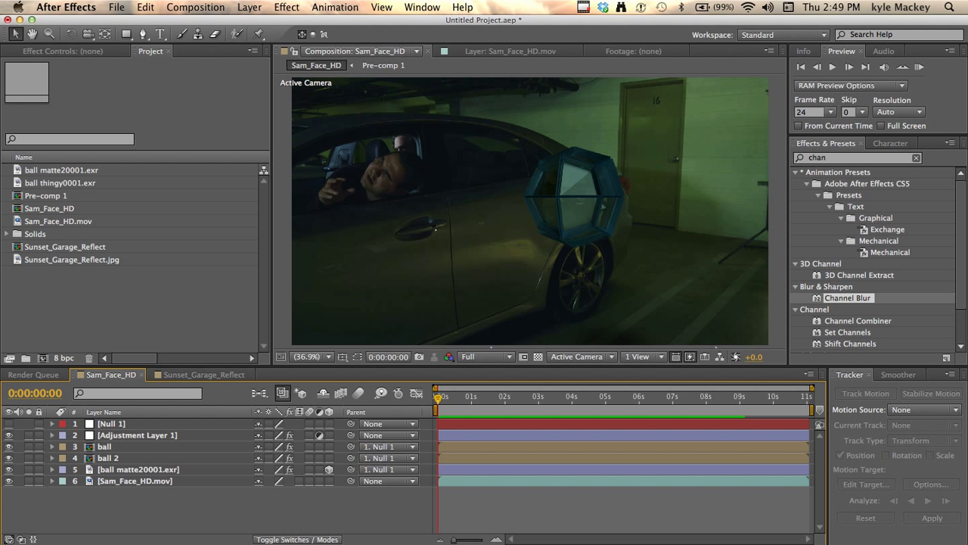
Return to Blender and freely rotate the ball so its facets sit at an angle to the camera
{"action": "key", "text": "super+Tab"}
{"action": "key", "text": "r"}
{"action": "key", "text": "r"}
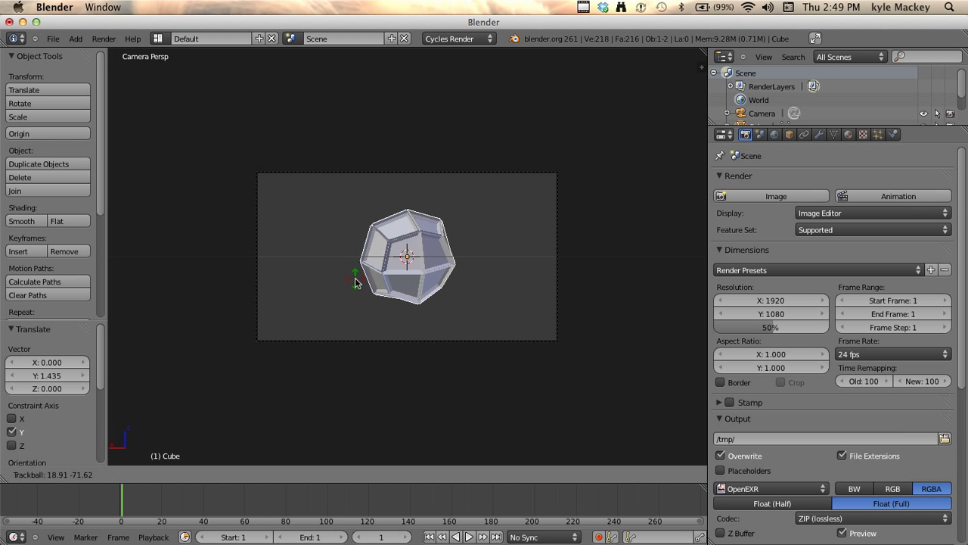
{"action": "key", "text": "r"}
{"action": "left_click", "coordinate": [421, 274]}
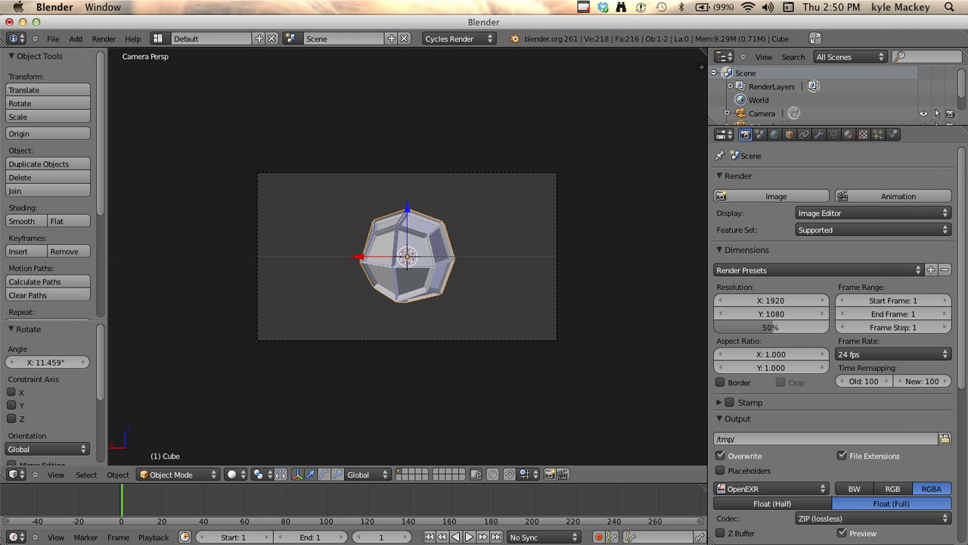
In After Effects, create a new composition from Sam_Face_HD.mov and place ball thingy0001.exr above the footage layer
{"action": "key", "text": "super+Tab"}
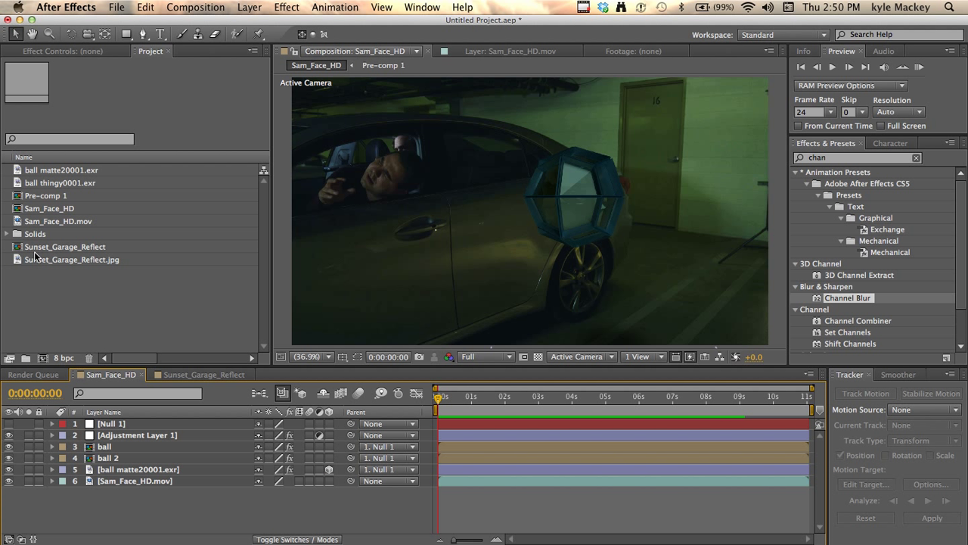
{"action": "left_click_drag", "start_coordinate": [42, 221], "coordinate": [46, 357]}
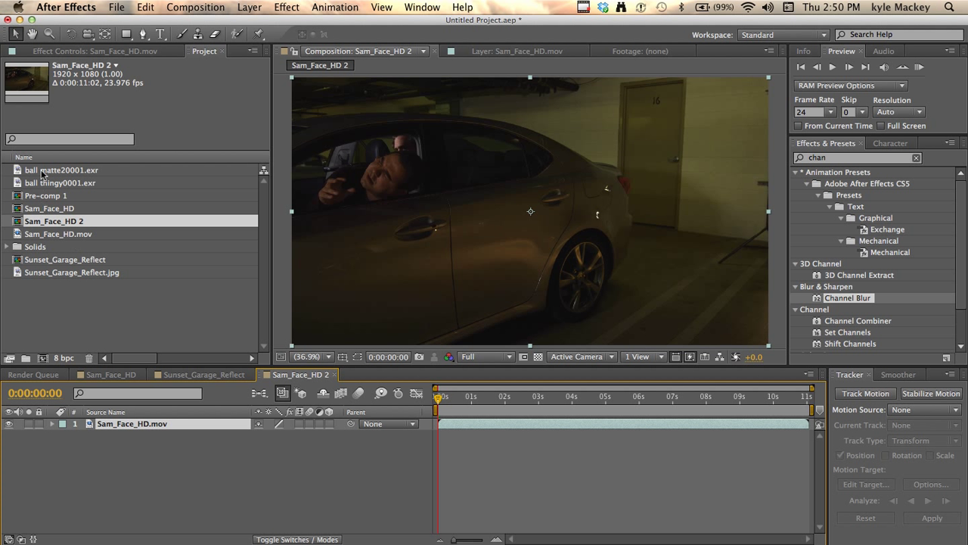
{"action": "left_click_drag", "start_coordinate": [43, 183], "coordinate": [158, 424]}
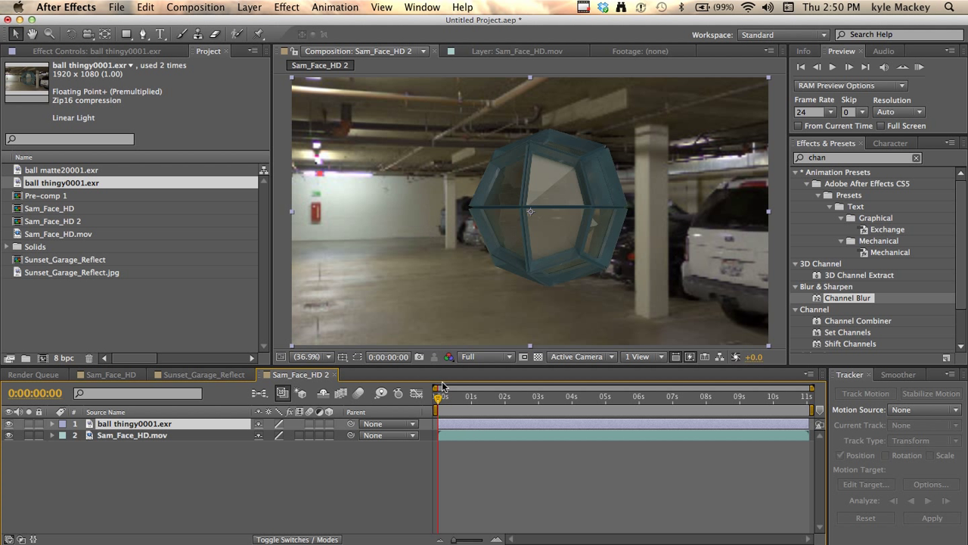
Inspect the alpha channel of the Sam_Face_HD 2 composition and return the viewer to RGB
{"action": "left_click", "coordinate": [450, 356]}
{"action": "left_click", "coordinate": [466, 429]}
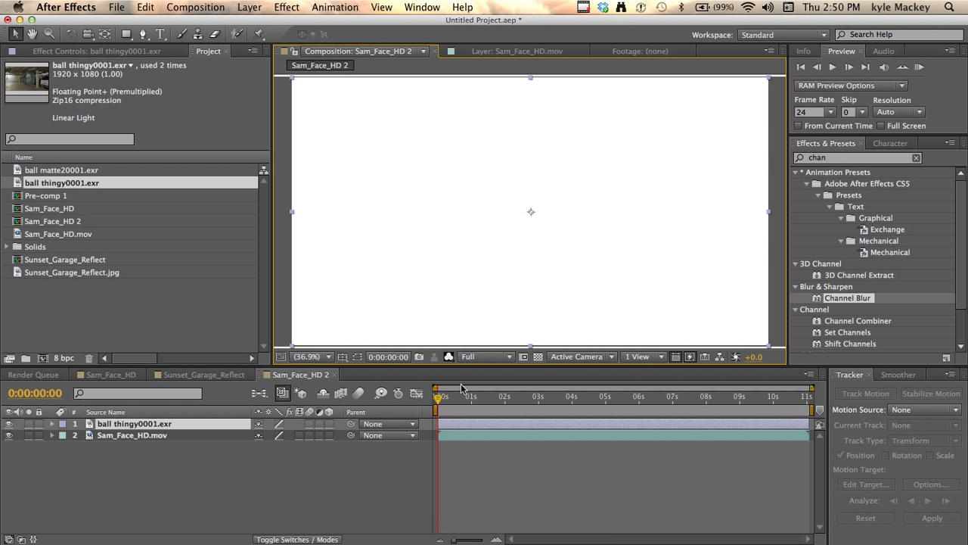
{"action": "left_click", "coordinate": [450, 356]}
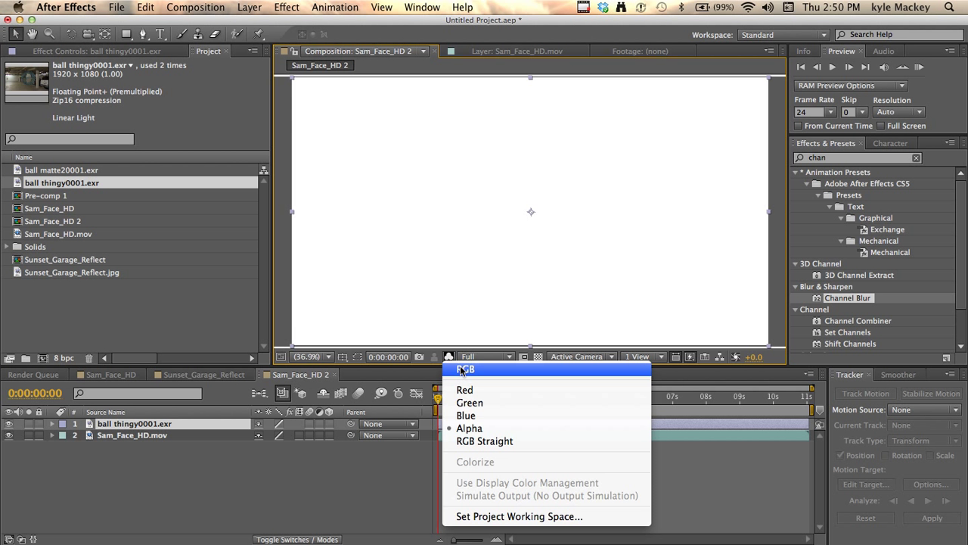
{"action": "left_click", "coordinate": [463, 369]}
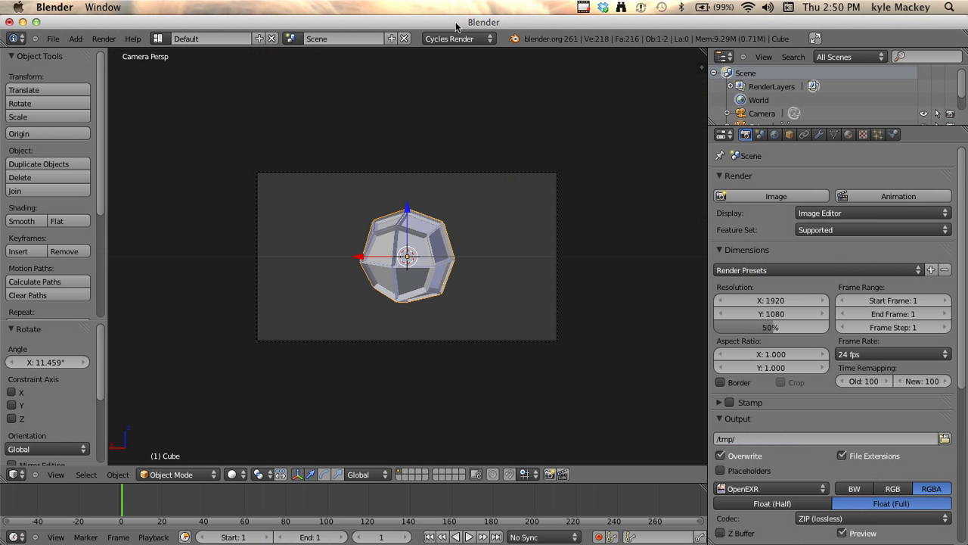
Switch to Blender, change the render engine to Blender Render and test-render the ball image
{"action": "left_click", "coordinate": [463, 29]}
{"action": "left_click", "coordinate": [462, 38]}
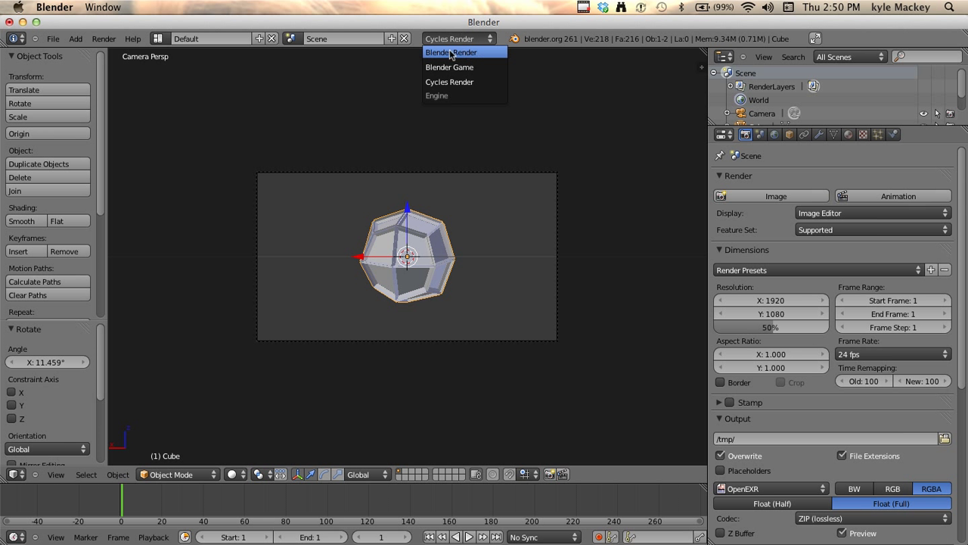
{"action": "left_click", "coordinate": [456, 53]}
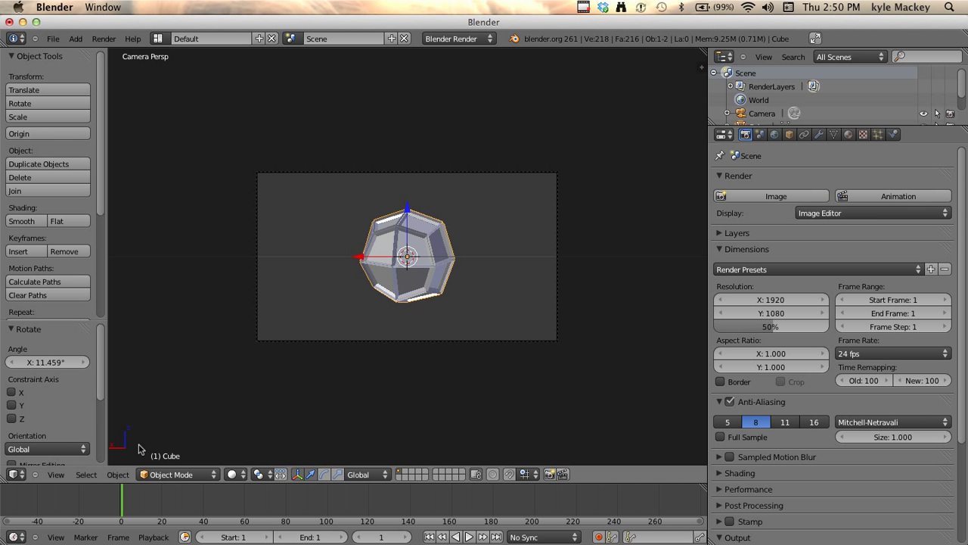
{"action": "left_click", "coordinate": [104, 38]}
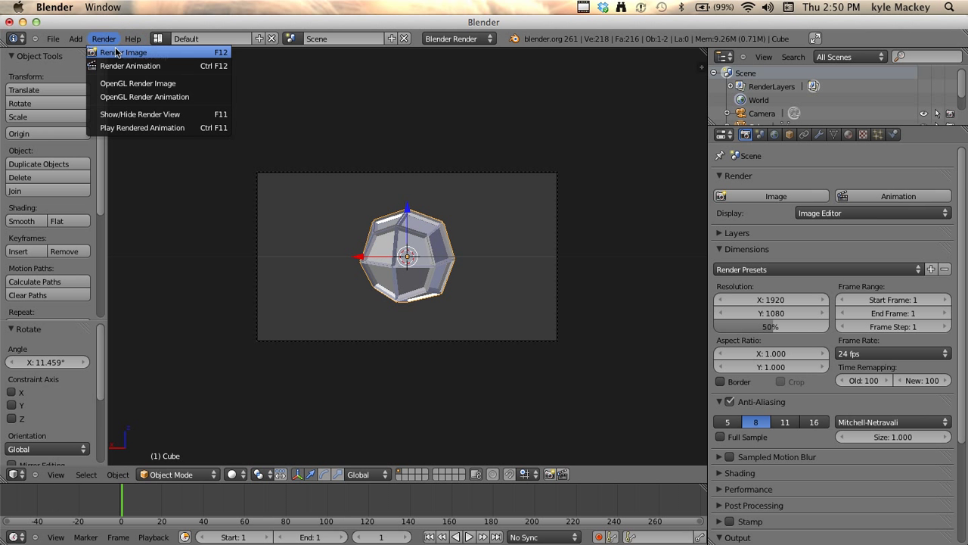
{"action": "left_click", "coordinate": [121, 52]}
{"action": "key", "text": "Escape"}
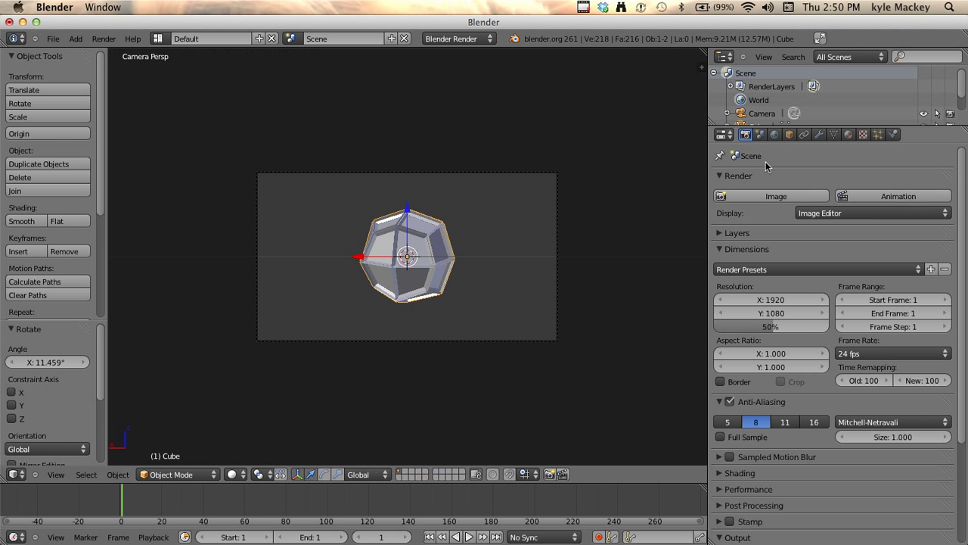
Remove both existing material slots from the ball and give it a new default material
{"action": "left_click", "coordinate": [848, 134]}
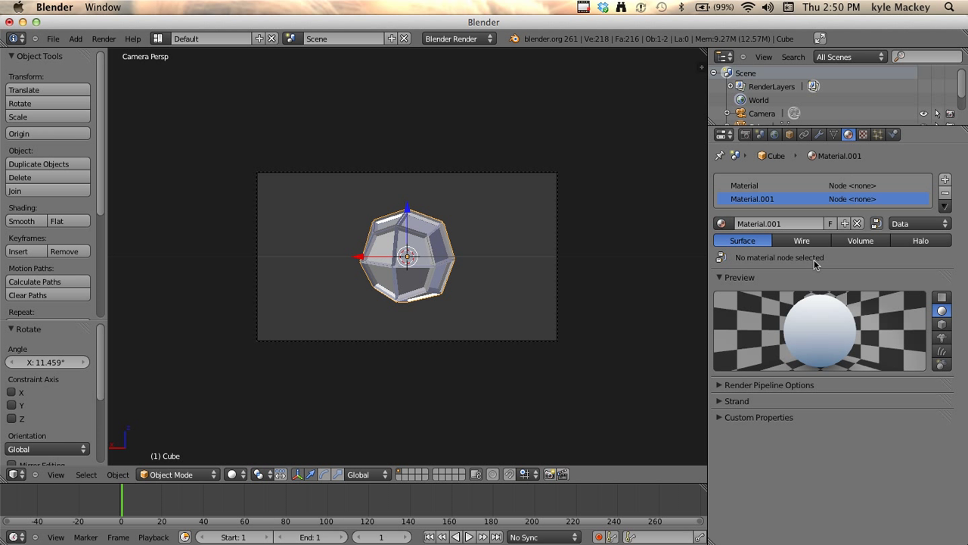
{"action": "left_click", "coordinate": [946, 193]}
{"action": "left_click", "coordinate": [945, 193]}
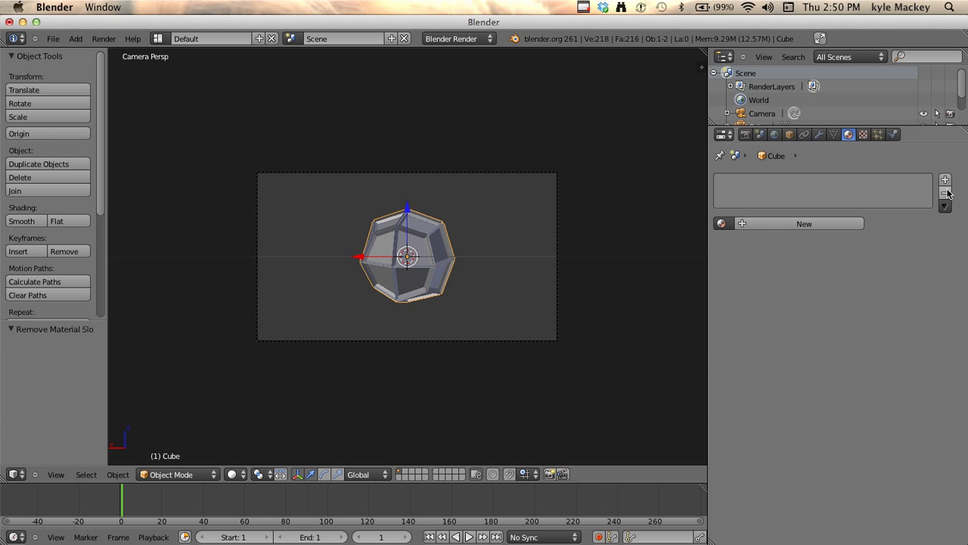
{"action": "left_click", "coordinate": [757, 223]}
Render the ball with its new material, inspect the alpha channel and return to the colour and alpha display
{"action": "left_click", "coordinate": [103, 39]}
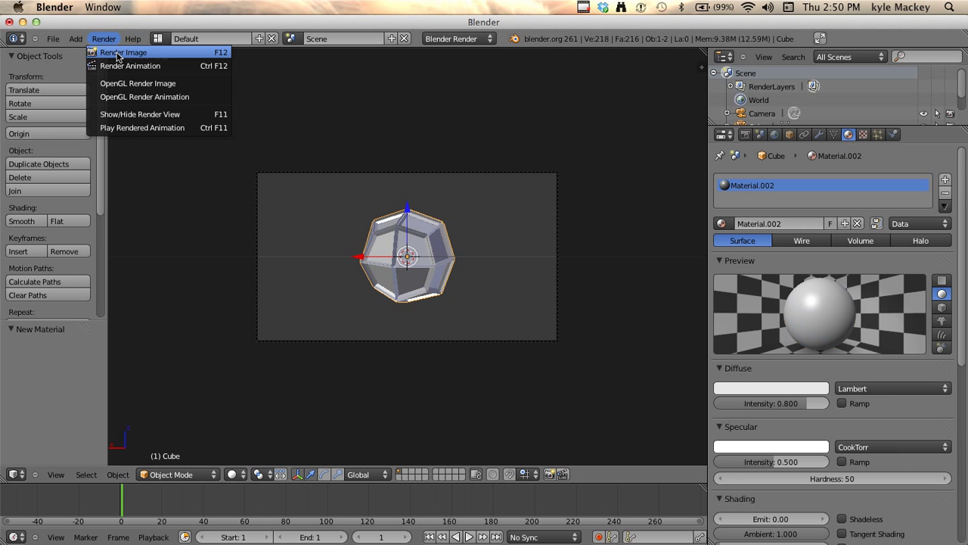
{"action": "left_click", "coordinate": [127, 45]}
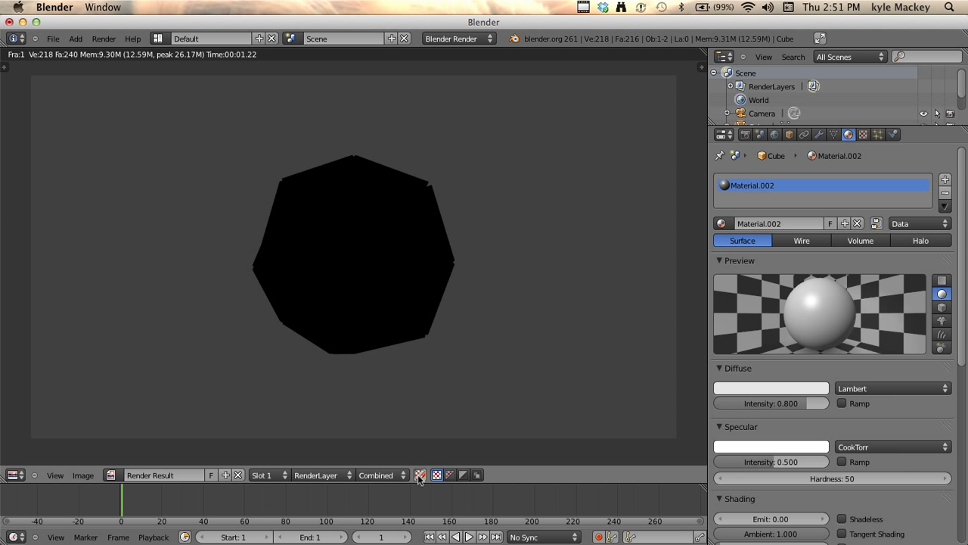
{"action": "left_click", "coordinate": [481, 474]}
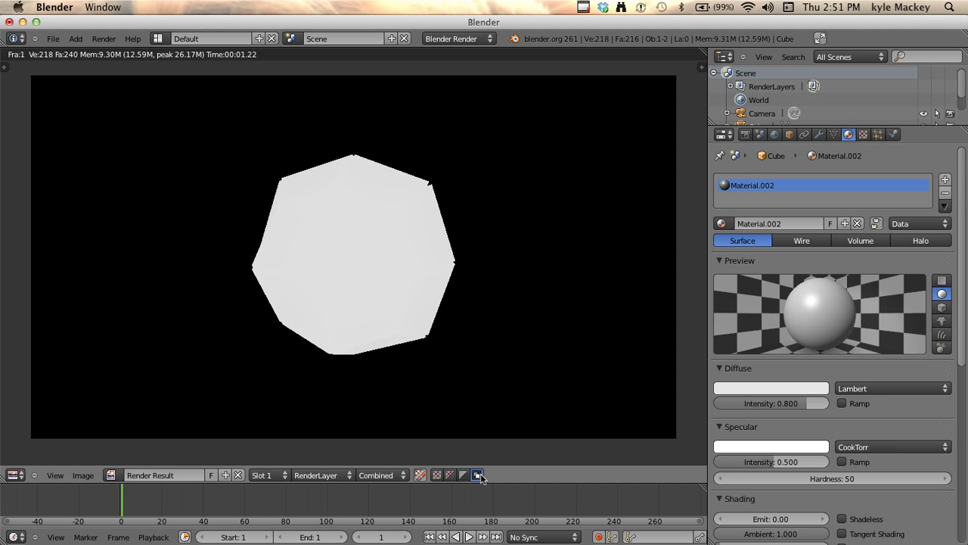
{"action": "left_click", "coordinate": [436, 474]}
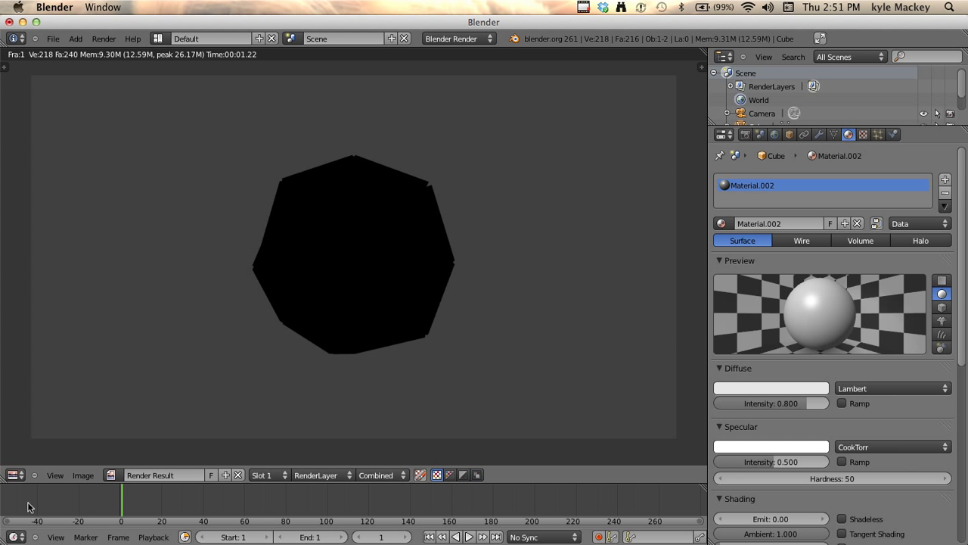
Show the compositing nodes in the Node Editor and enable Use Nodes, Backdrop and Auto Render
{"action": "left_click", "coordinate": [15, 474]}
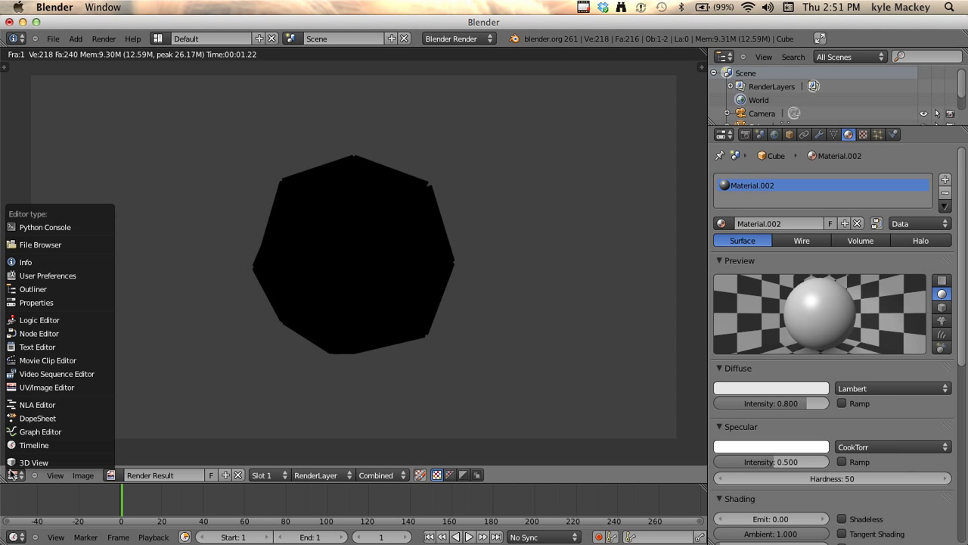
{"action": "left_click", "coordinate": [44, 334]}
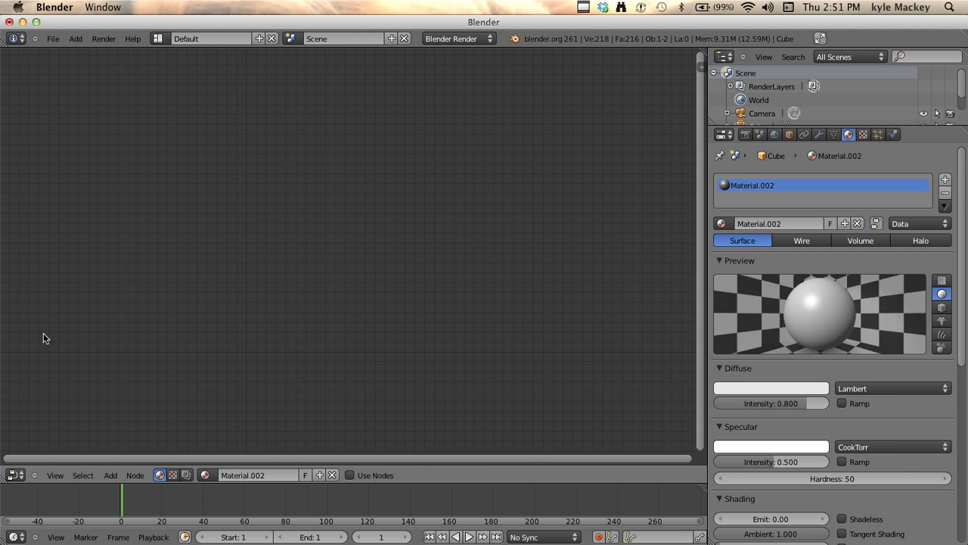
{"action": "left_click", "coordinate": [187, 477]}
{"action": "left_click", "coordinate": [208, 475]}
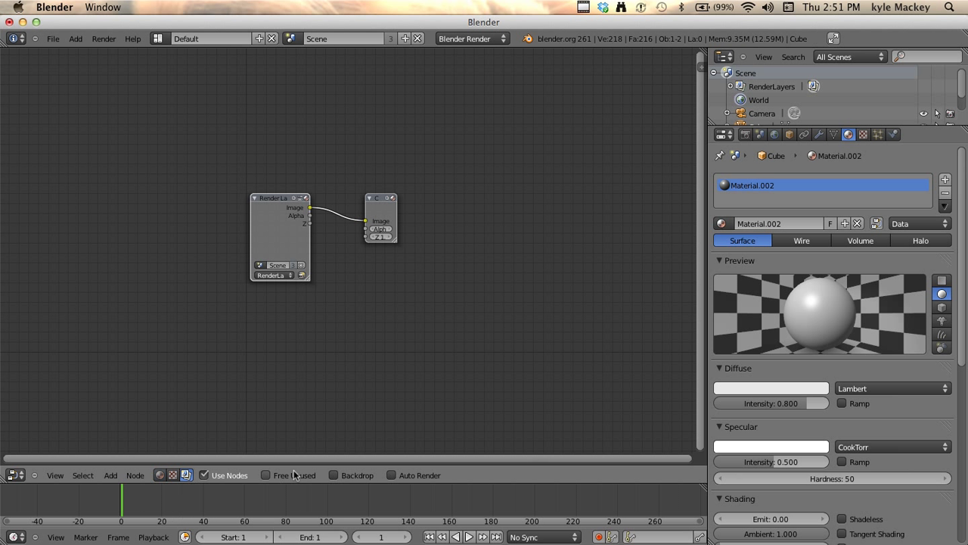
{"action": "left_click", "coordinate": [334, 475]}
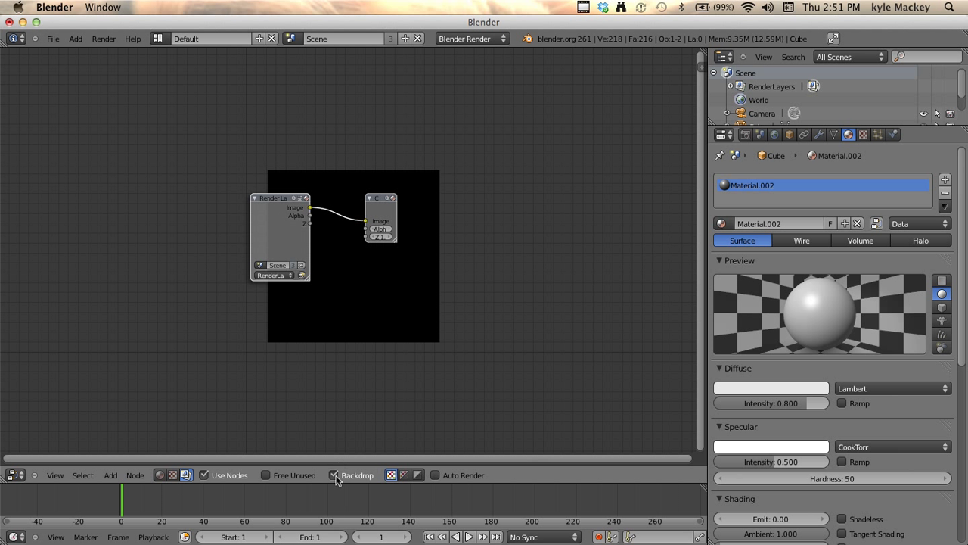
{"action": "left_click", "coordinate": [435, 475]}
Render the image and connect the Render Layers node's Alpha output to the Composite node's Image input
{"action": "left_click", "coordinate": [105, 39]}
{"action": "left_click", "coordinate": [110, 51]}
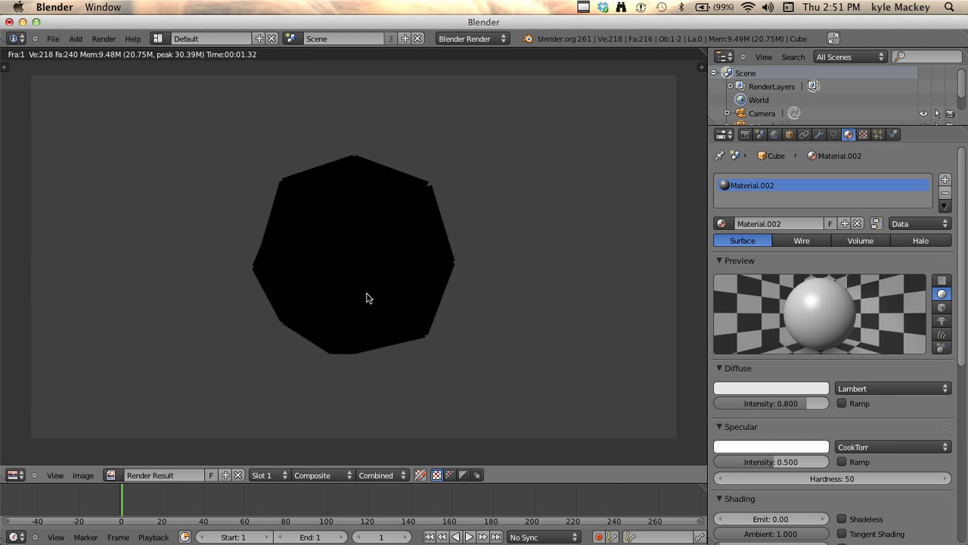
{"action": "key", "text": "Escape"}
{"action": "scroll", "coordinate": [341, 242], "scroll_direction": "up", "scroll_amount": 5}
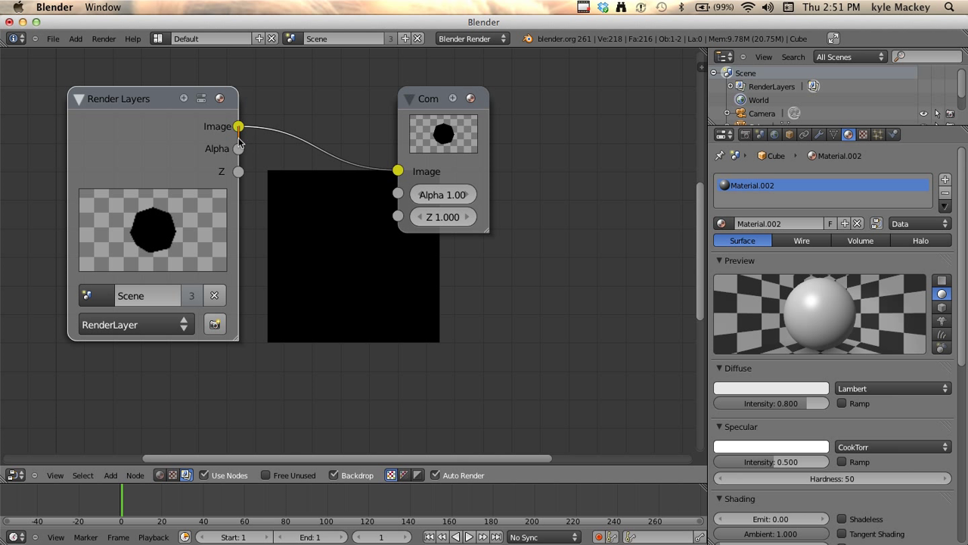
{"action": "left_click_drag", "start_coordinate": [239, 149], "coordinate": [414, 173]}
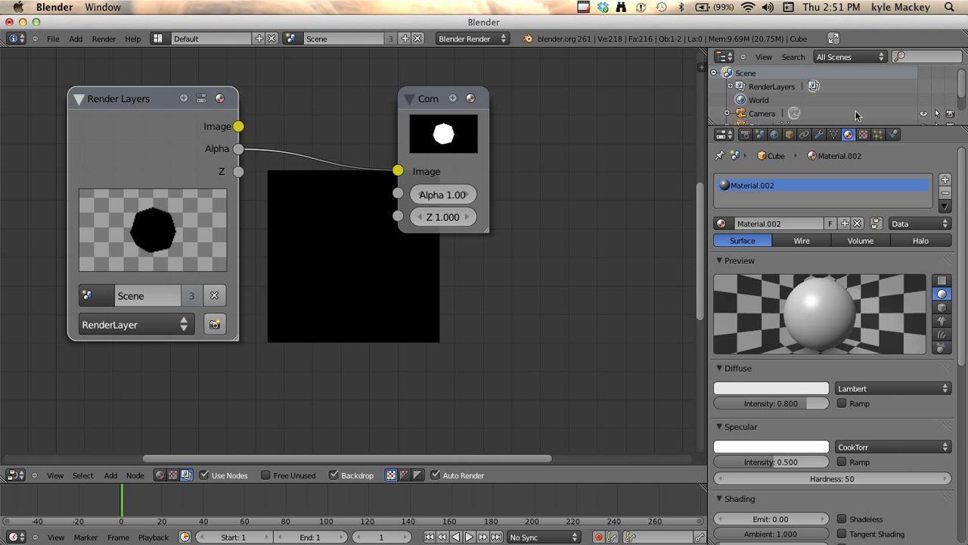
Review the render output settings, switch to After Effects and place ball matte20001.exr above the ball thingy0001.exr layer
{"action": "left_click", "coordinate": [746, 135]}
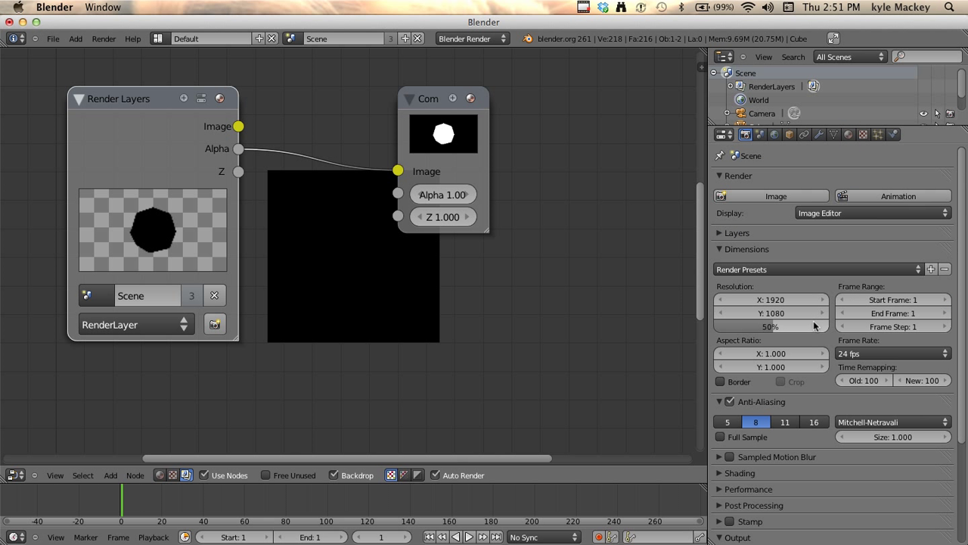
{"action": "scroll", "coordinate": [831, 422], "scroll_direction": "down", "scroll_amount": 5}
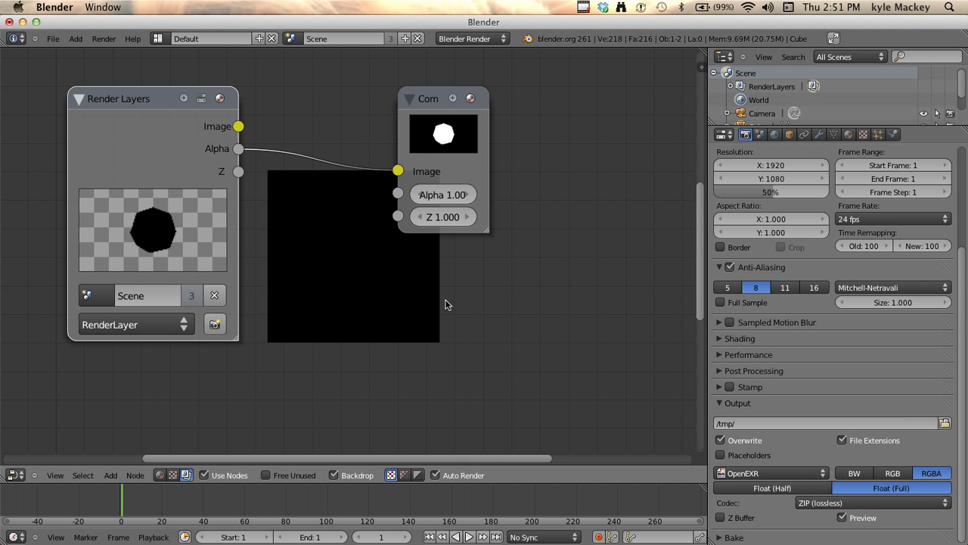
{"action": "key", "text": "super+Tab"}
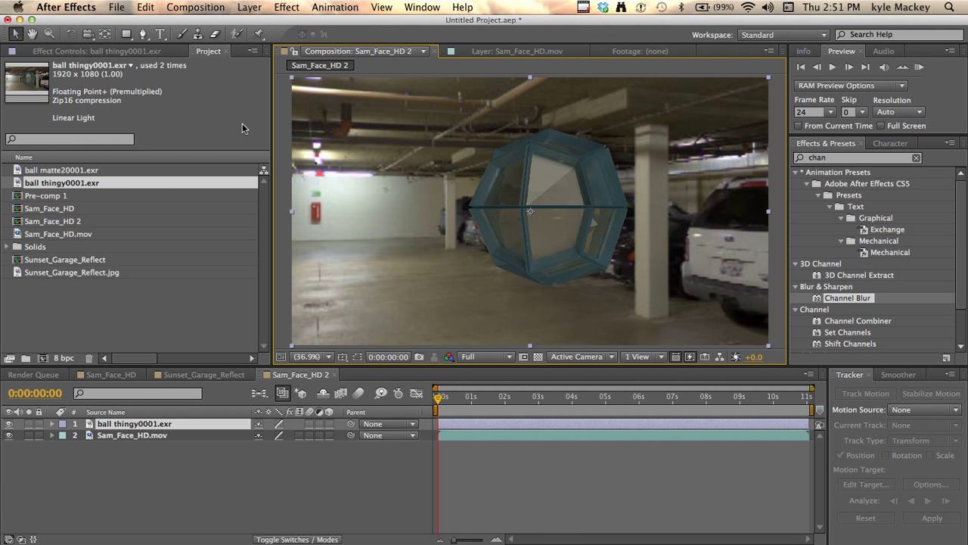
{"action": "left_click_drag", "start_coordinate": [30, 171], "coordinate": [149, 429]}
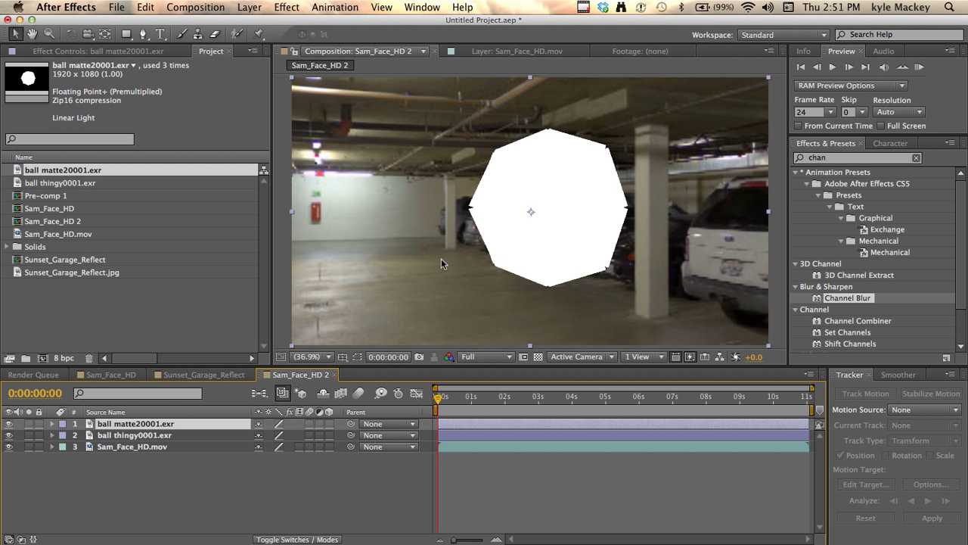
Solo the ball matte20001.exr layer, check it against the transparency grid and turn the solo off
{"action": "left_click", "coordinate": [28, 423]}
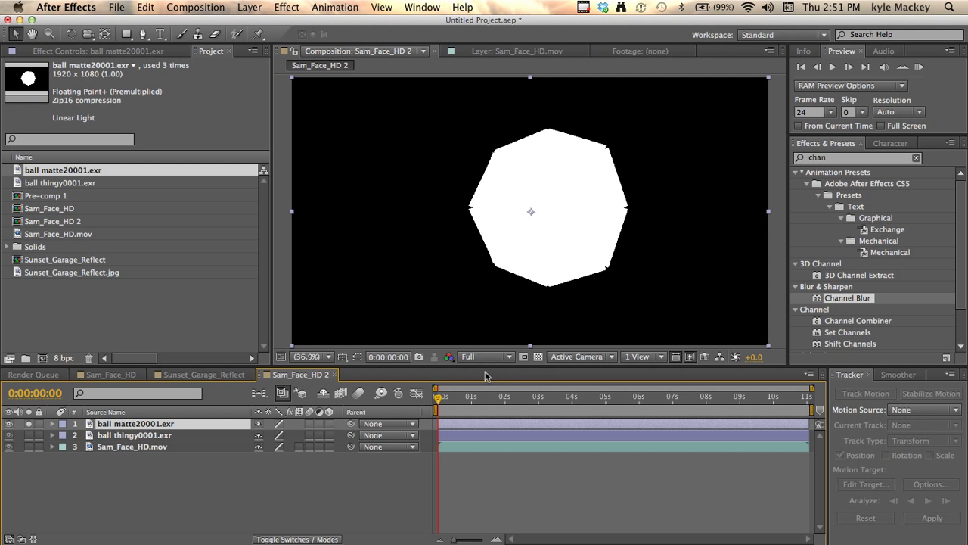
{"action": "left_click", "coordinate": [538, 357]}
{"action": "left_click", "coordinate": [538, 357]}
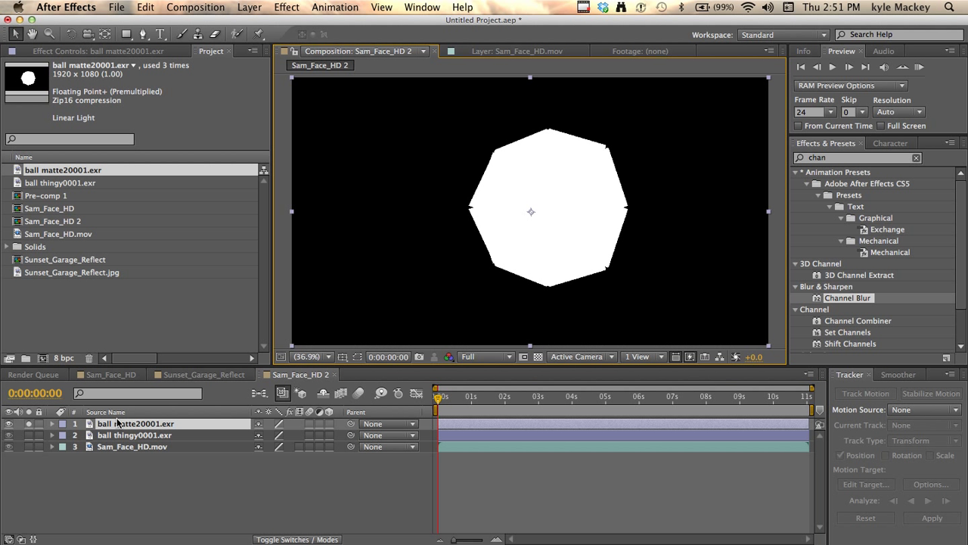
{"action": "left_click", "coordinate": [28, 424]}
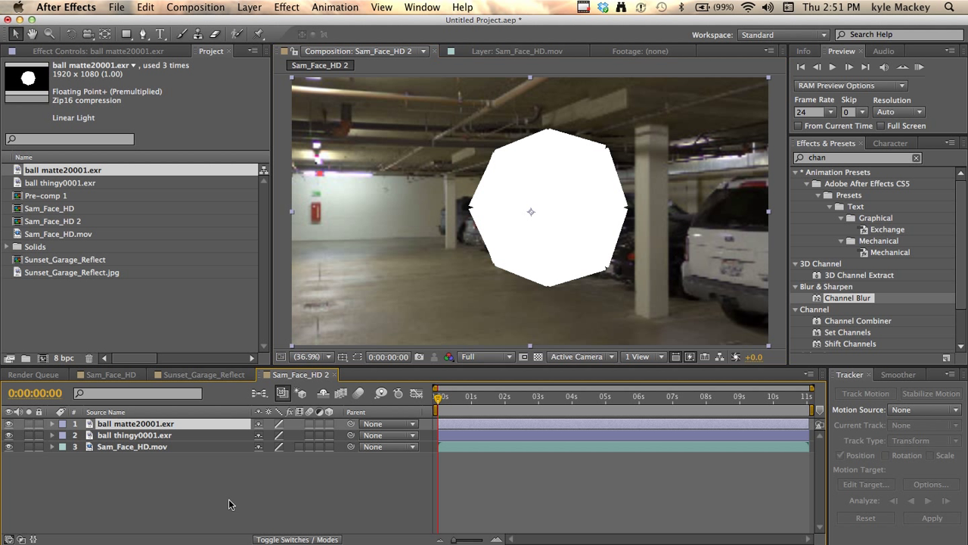
Set the track matte of the ball thingy0001.exr layer to Alpha Matte "ball matte20001.exr"
{"action": "left_click", "coordinate": [270, 535]}
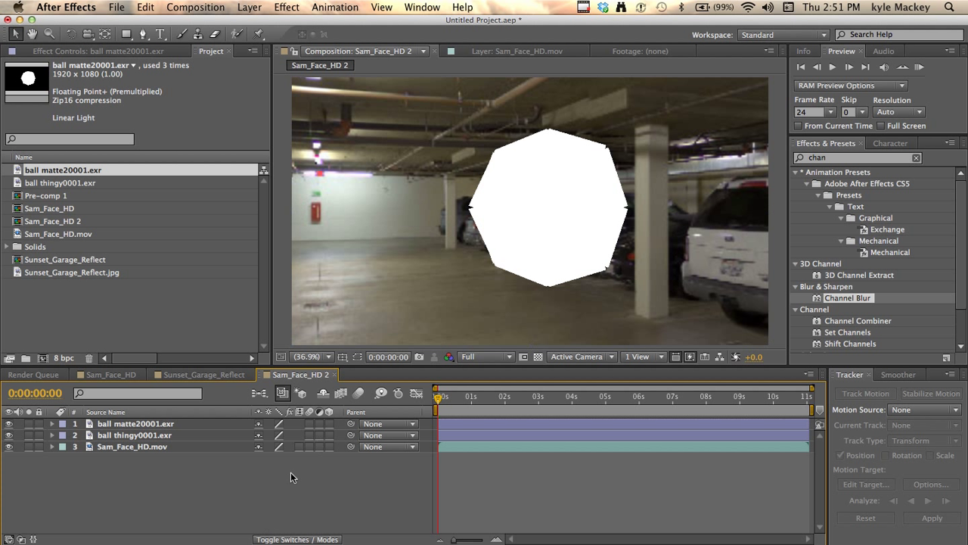
{"action": "left_click", "coordinate": [301, 534]}
{"action": "left_click", "coordinate": [327, 435]}
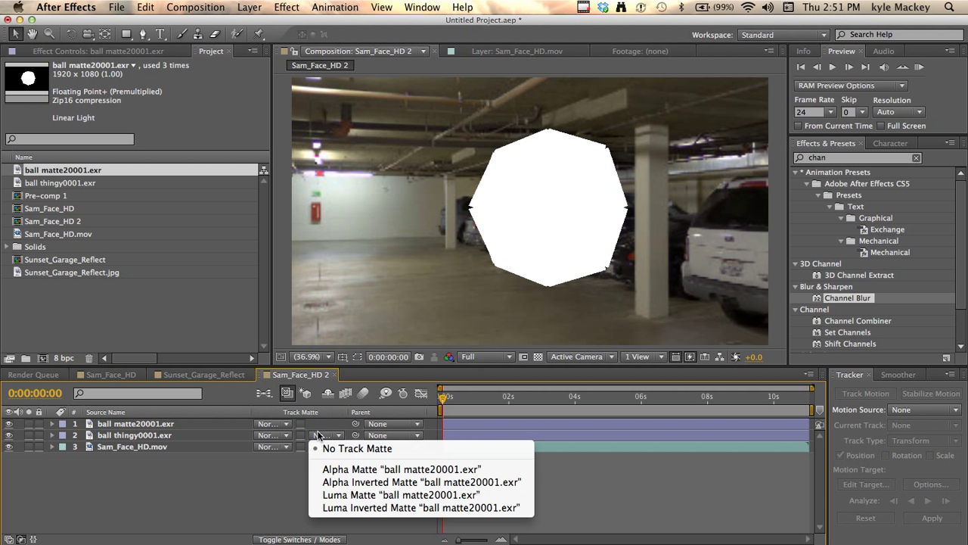
{"action": "left_click", "coordinate": [348, 465]}
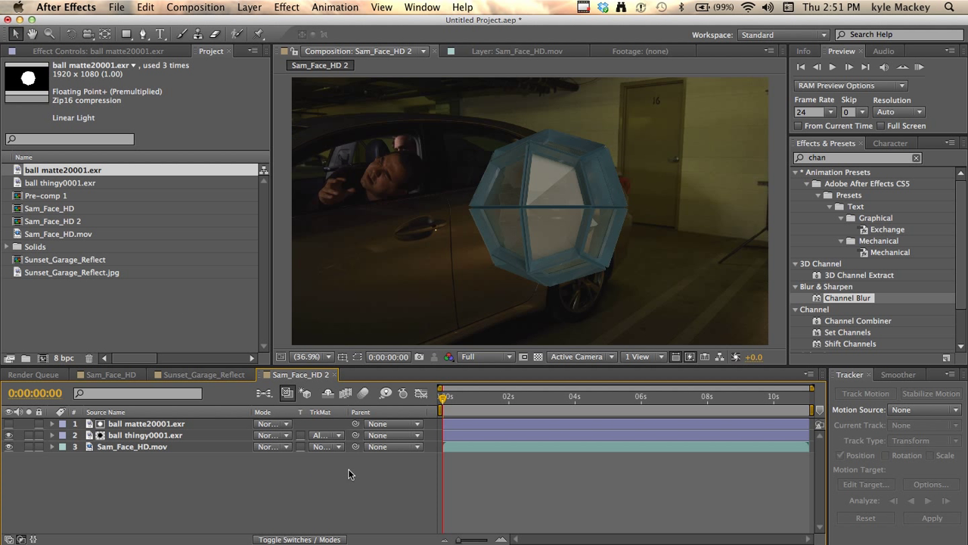
Pre-compose the ball matte20001.exr and ball thingy0001.exr layers as "ball thingy", moving all attributes into the new composition
{"action": "left_click", "coordinate": [127, 435]}
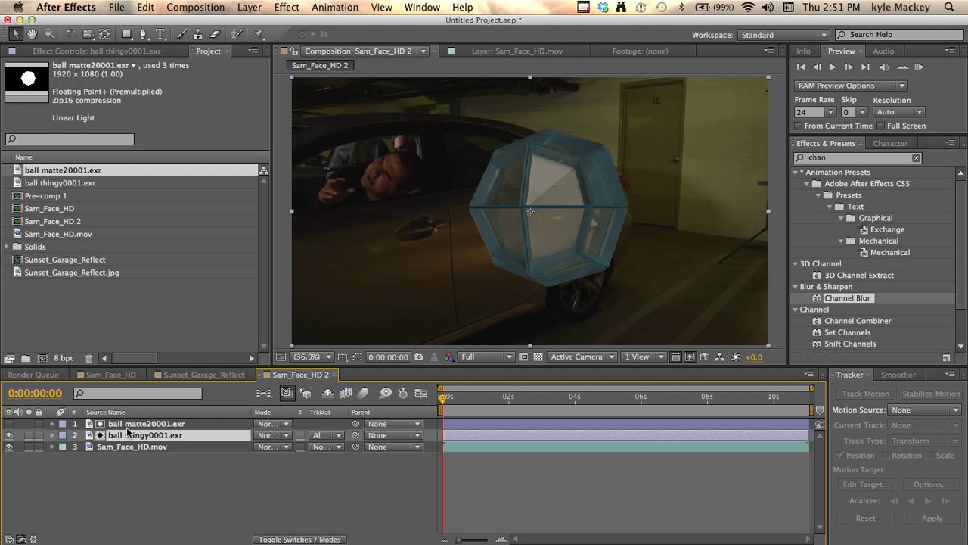
{"action": "left_click", "coordinate": [129, 425], "text": "shift"}
{"action": "key", "text": "super+shift+r"}
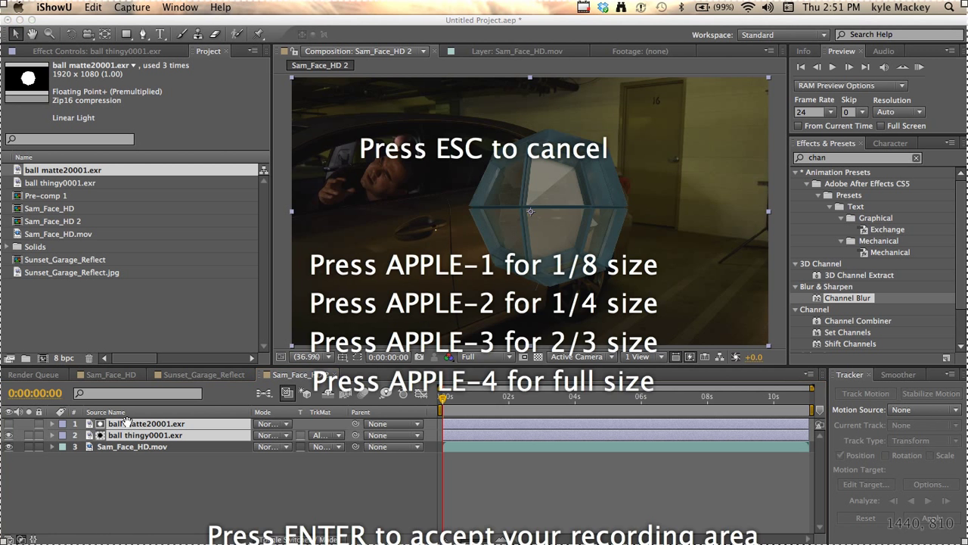
{"action": "key", "text": "Return"}
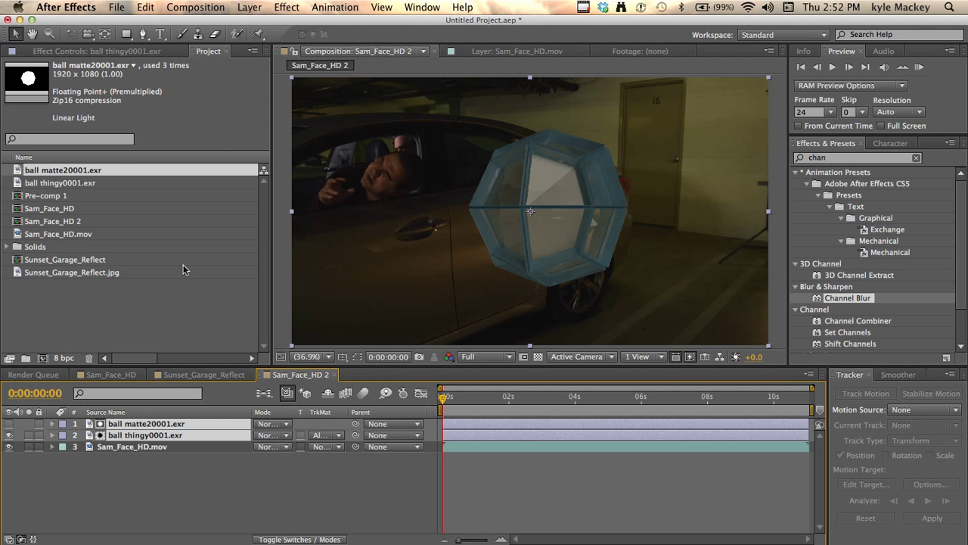
{"action": "left_click", "coordinate": [220, 7]}
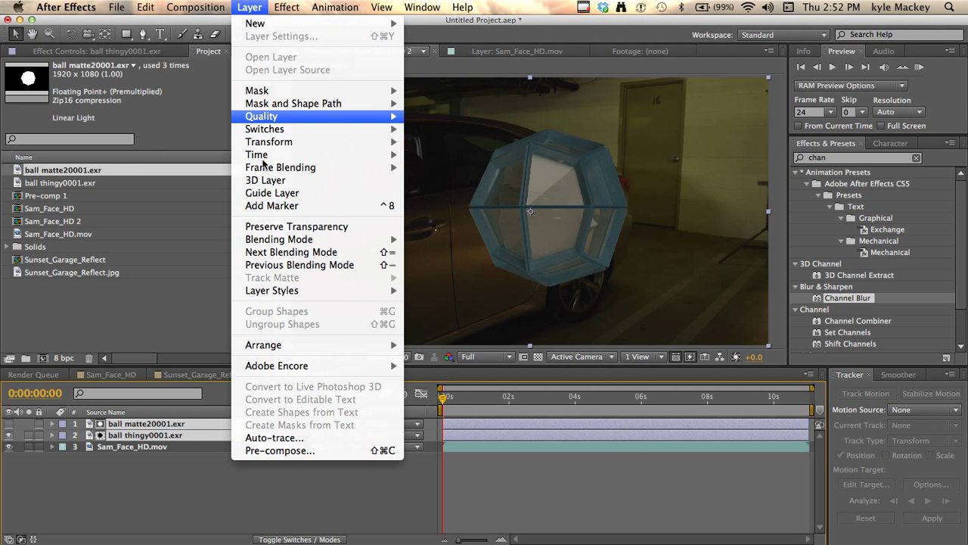
{"action": "left_click", "coordinate": [280, 450]}
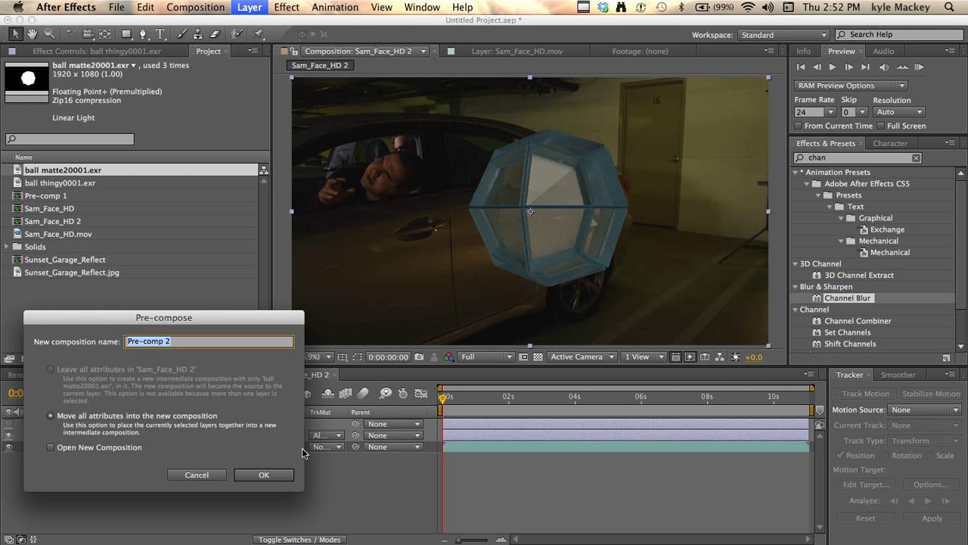
{"action": "type", "text": "ball thingy"}
{"action": "key", "text": "Return"}
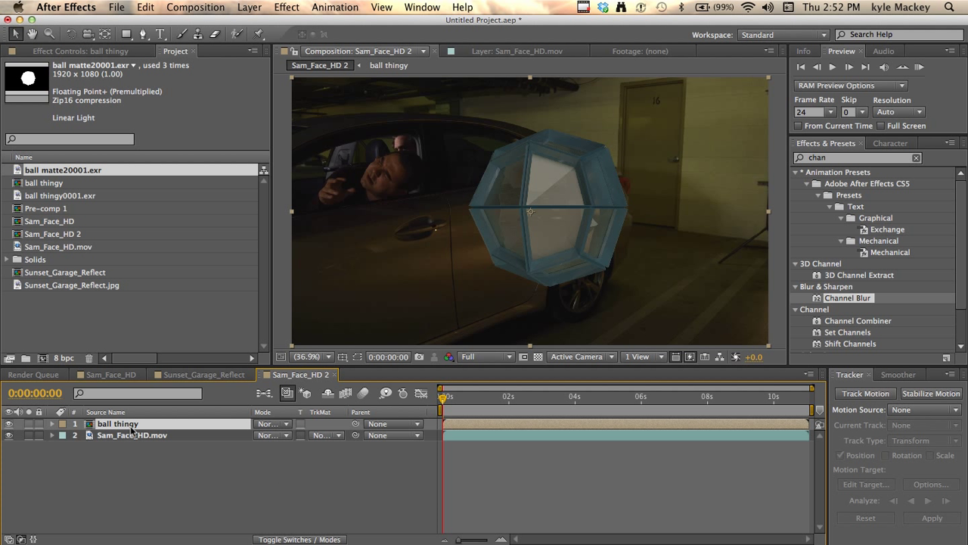
Scale the ball thingy layer to 83% and place the ball over the car's rear, above the back wheel
{"action": "key", "text": "s"}
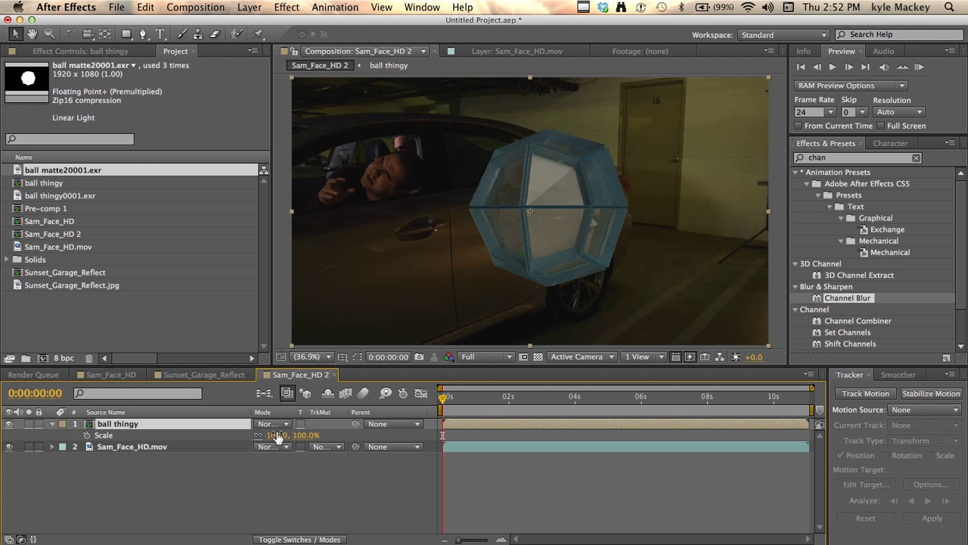
{"action": "mouse_move", "coordinate": [277, 435]}
{"action": "left_mouse_down"}
{"action": "mouse_move", "coordinate": [254, 435]}
{"action": "mouse_move", "coordinate": [269, 435]}
{"action": "left_mouse_up"}
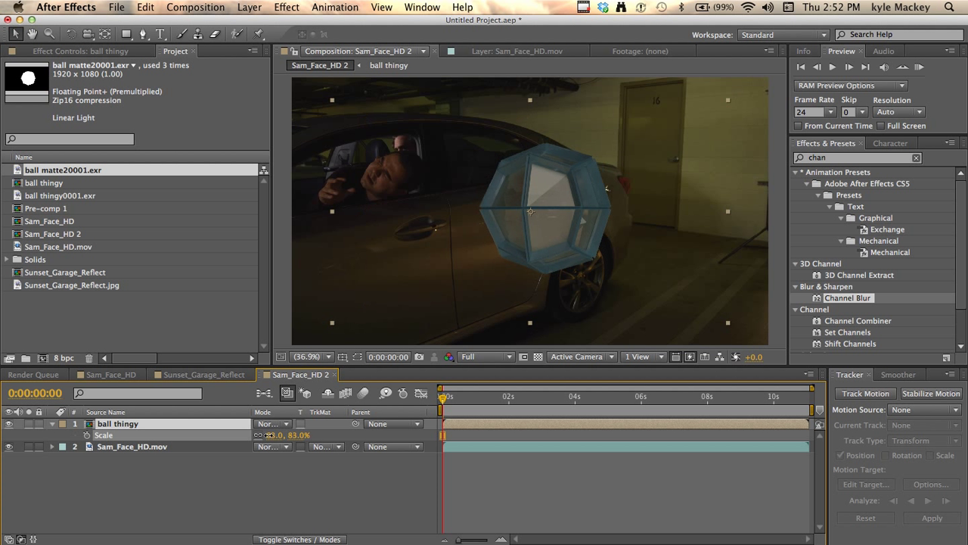
{"action": "left_click_drag", "start_coordinate": [563, 182], "coordinate": [579, 177]}
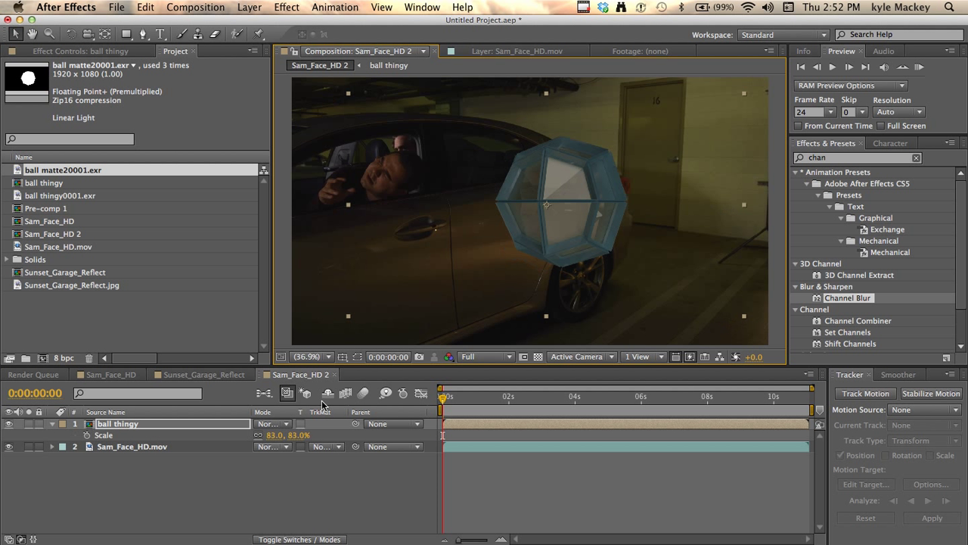
{"action": "left_click_drag", "start_coordinate": [584, 209], "coordinate": [618, 206]}
{"action": "left_click", "coordinate": [288, 506]}
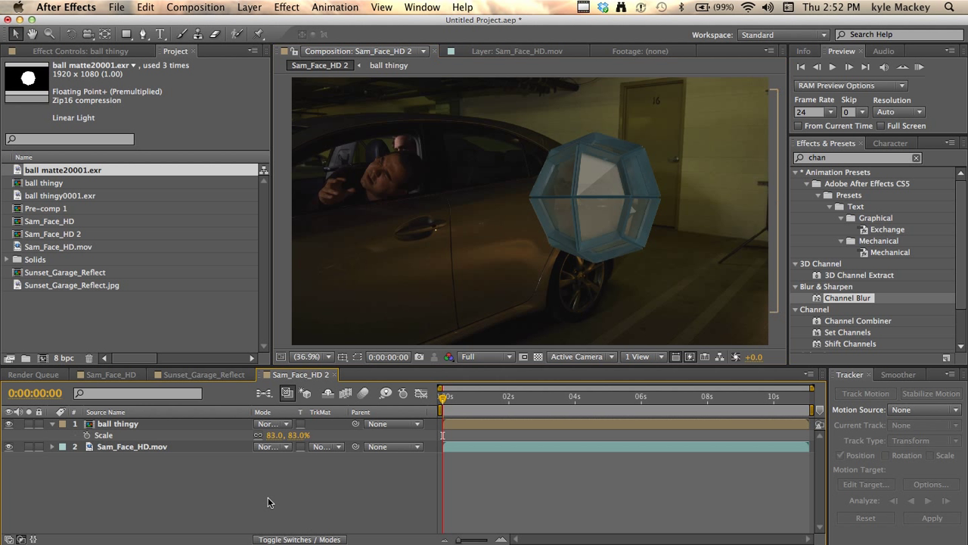
Try a motion track on Sam_Face_HD.mov with Track Point 1 on the car's door handle, and return to the Sam_Face_HD 2 composition
{"action": "left_click", "coordinate": [128, 451]}
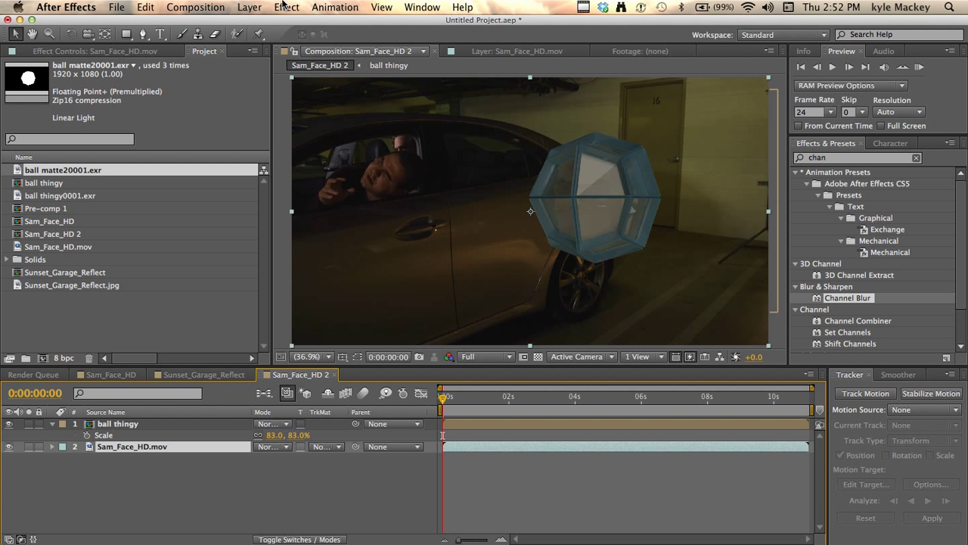
{"action": "left_click", "coordinate": [250, 7]}
{"action": "mouse_move", "coordinate": [272, 28]}
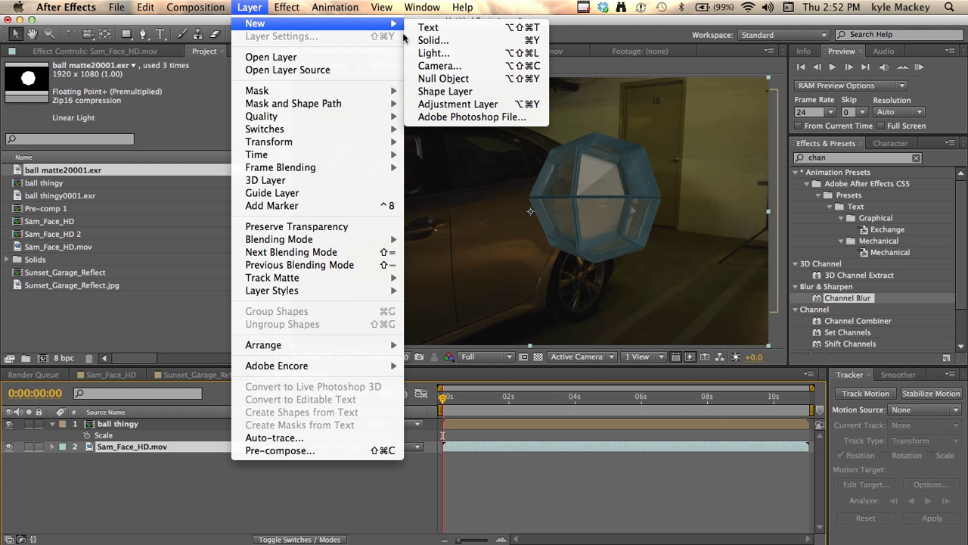
{"action": "left_click", "coordinate": [147, 459]}
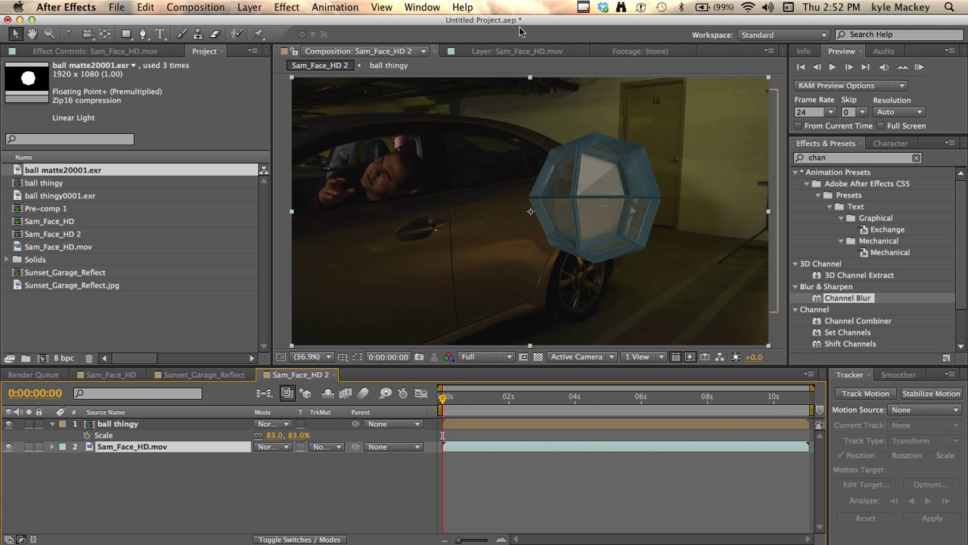
{"action": "left_click", "coordinate": [422, 7]}
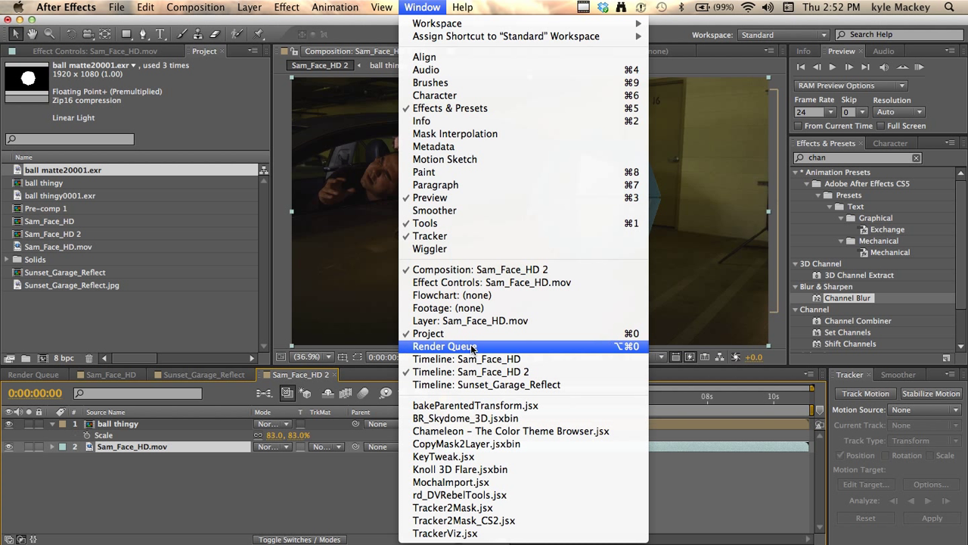
{"action": "left_click", "coordinate": [449, 236]}
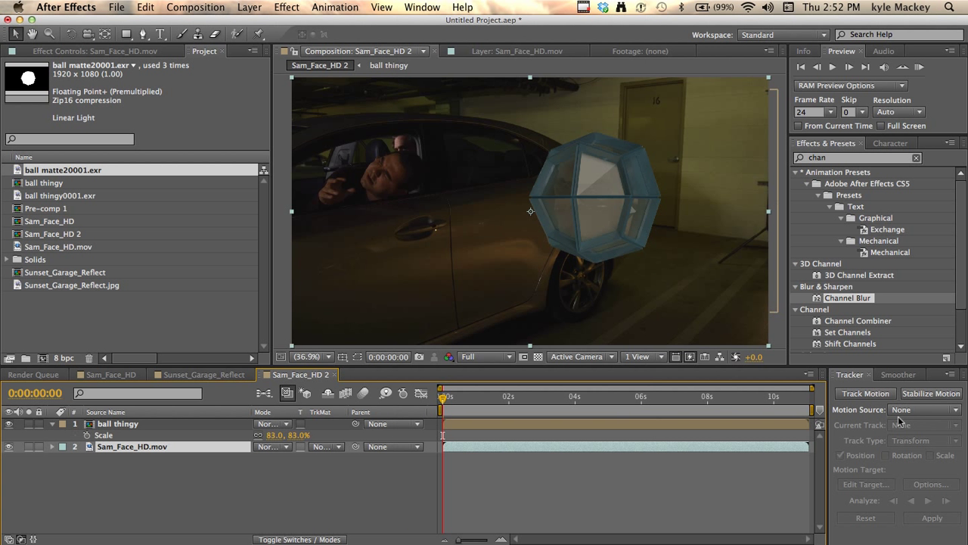
{"action": "left_click", "coordinate": [875, 394]}
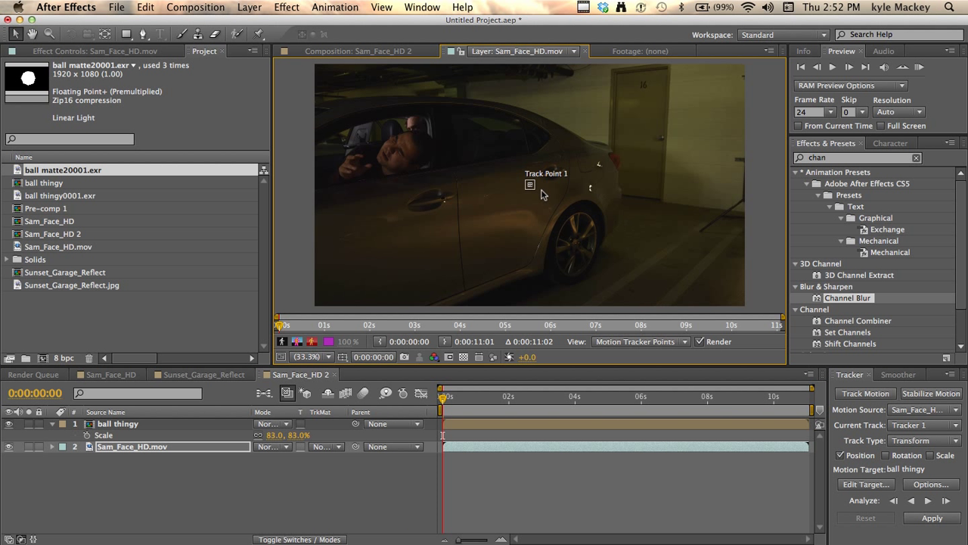
{"action": "left_click_drag", "start_coordinate": [530, 188], "coordinate": [443, 202]}
{"action": "left_click", "coordinate": [926, 501]}
{"action": "left_click", "coordinate": [585, 51]}
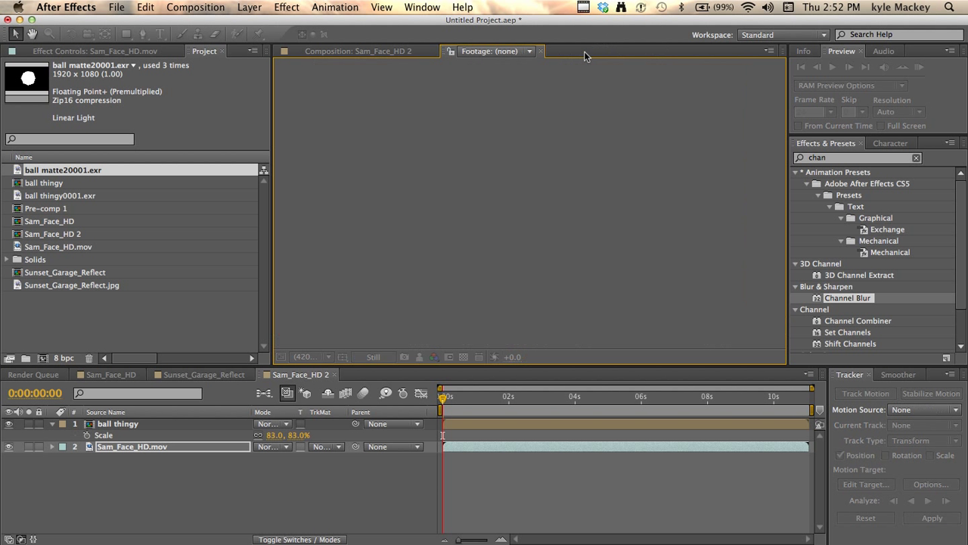
{"action": "left_click", "coordinate": [368, 51]}
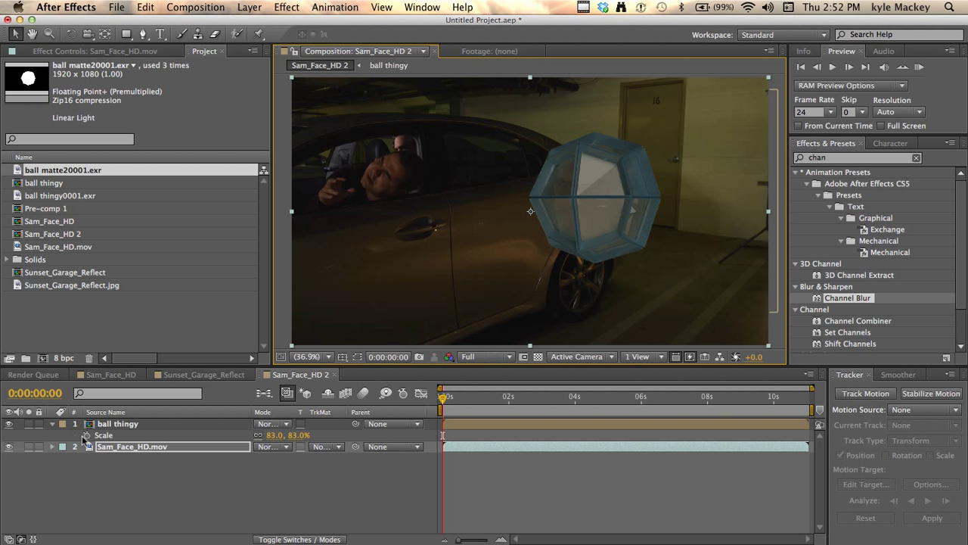
Copy the Null 1 layer from the Sam_Face_HD composition into Sam_Face_HD 2 and place it above ball thingy
{"action": "left_click", "coordinate": [106, 375]}
{"action": "left_click", "coordinate": [119, 425]}
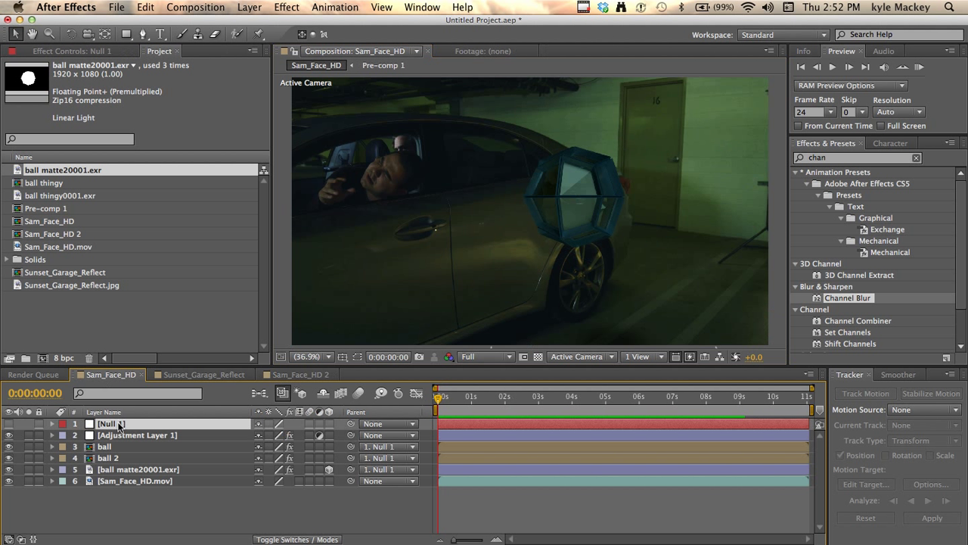
{"action": "left_click", "coordinate": [284, 375]}
{"action": "key", "text": "super+v"}
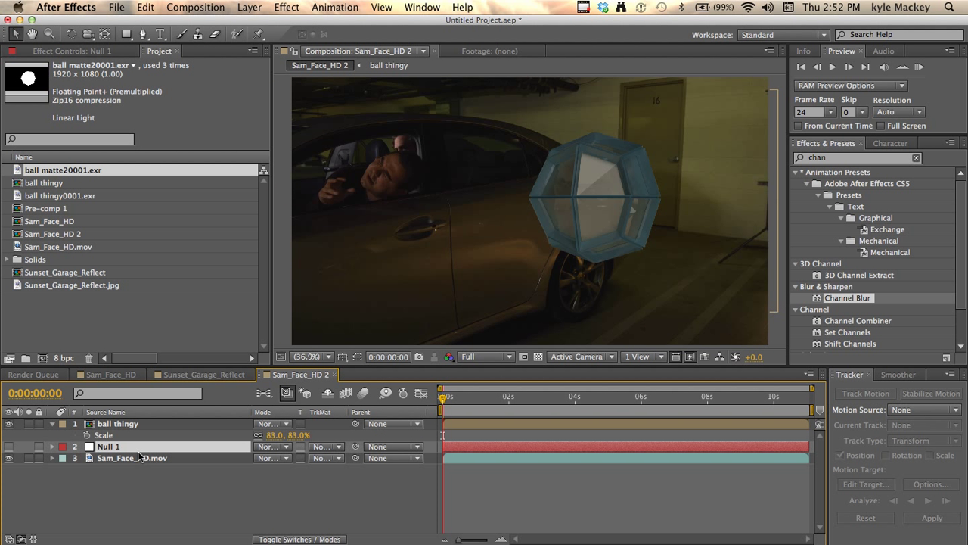
{"action": "left_click_drag", "start_coordinate": [139, 452], "coordinate": [182, 418]}
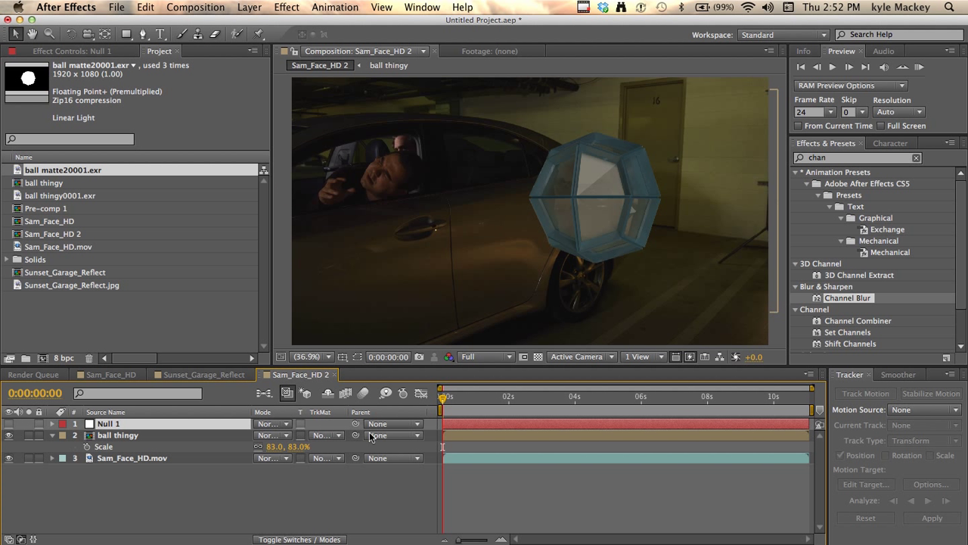
Parent the ball thingy layer to Null 1, scrub through the footage to check the ball's motion and collapse the layer's properties
{"action": "left_click_drag", "start_coordinate": [355, 435], "coordinate": [173, 426]}
{"action": "left_click", "coordinate": [446, 397]}
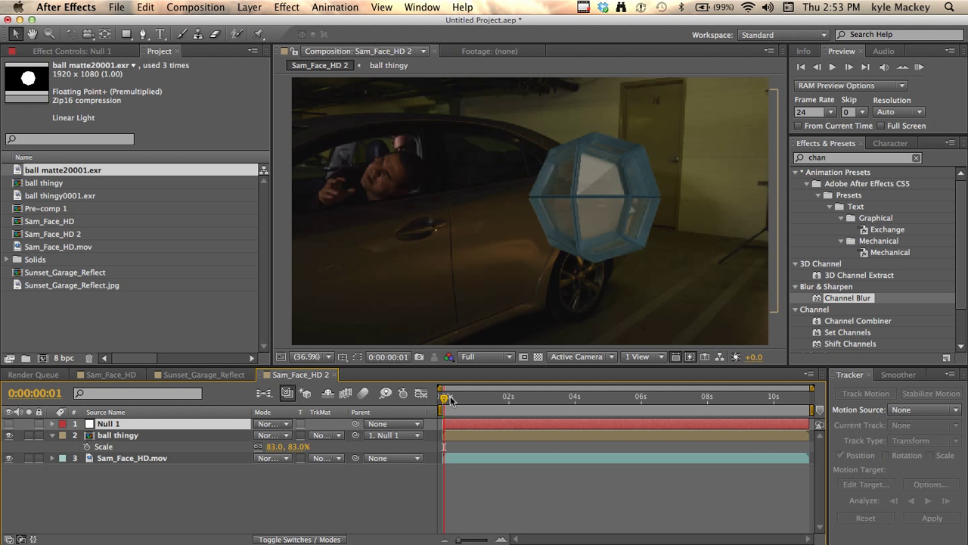
{"action": "left_click_drag", "start_coordinate": [450, 400], "coordinate": [655, 406]}
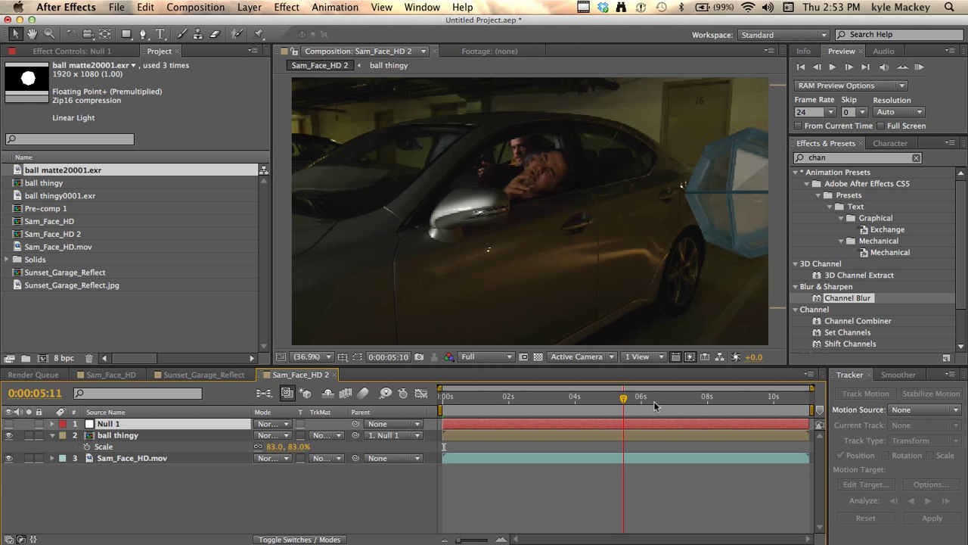
{"action": "left_click_drag", "start_coordinate": [655, 406], "coordinate": [463, 399]}
{"action": "left_click", "coordinate": [367, 484]}
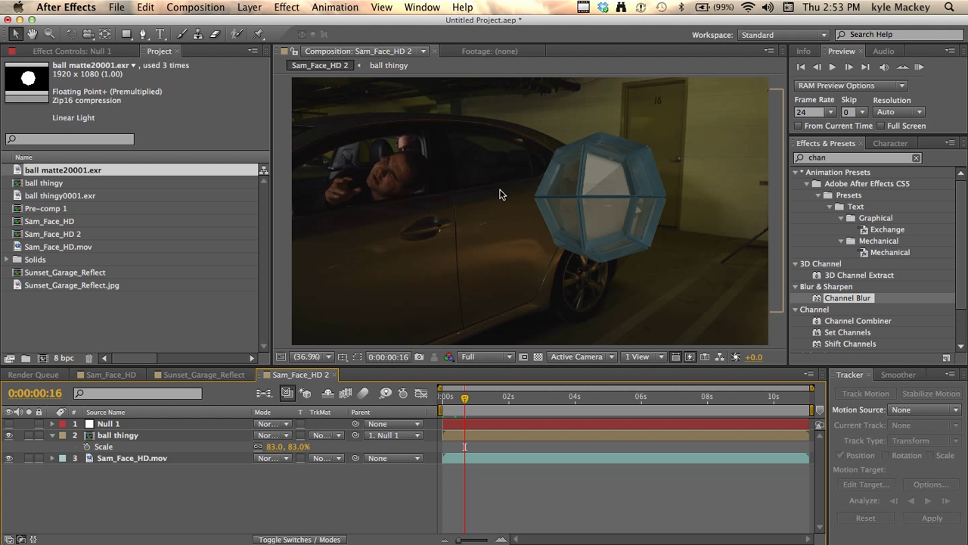
{"action": "left_click_drag", "start_coordinate": [466, 398], "coordinate": [458, 399]}
{"action": "left_click_drag", "start_coordinate": [457, 398], "coordinate": [448, 399]}
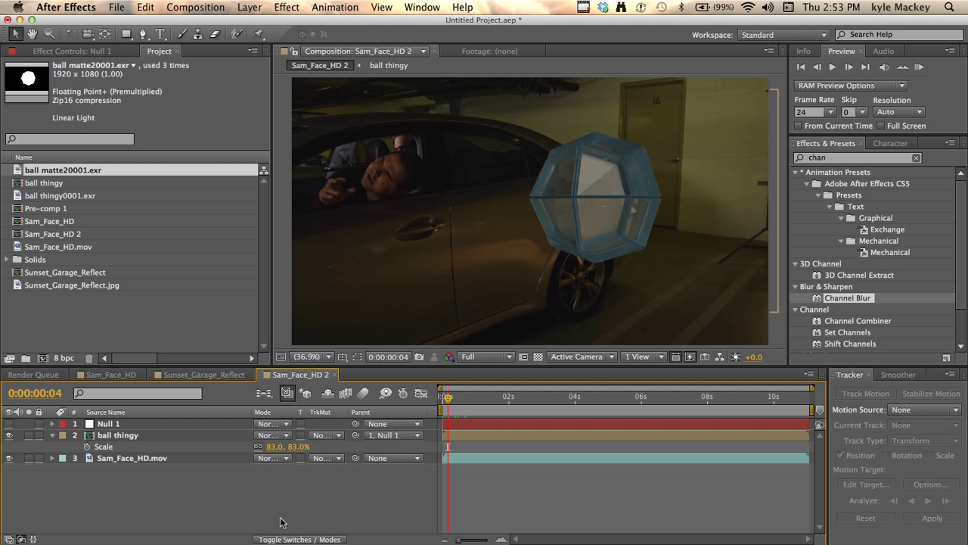
{"action": "left_click", "coordinate": [53, 436]}
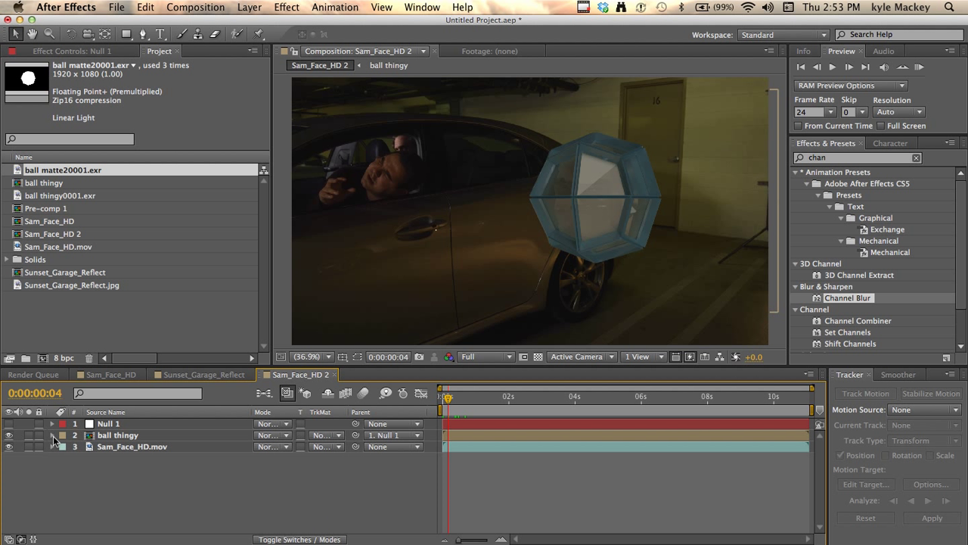
Find the Levels effect and apply it to the ball thingy layer
{"action": "left_click", "coordinate": [100, 436]}
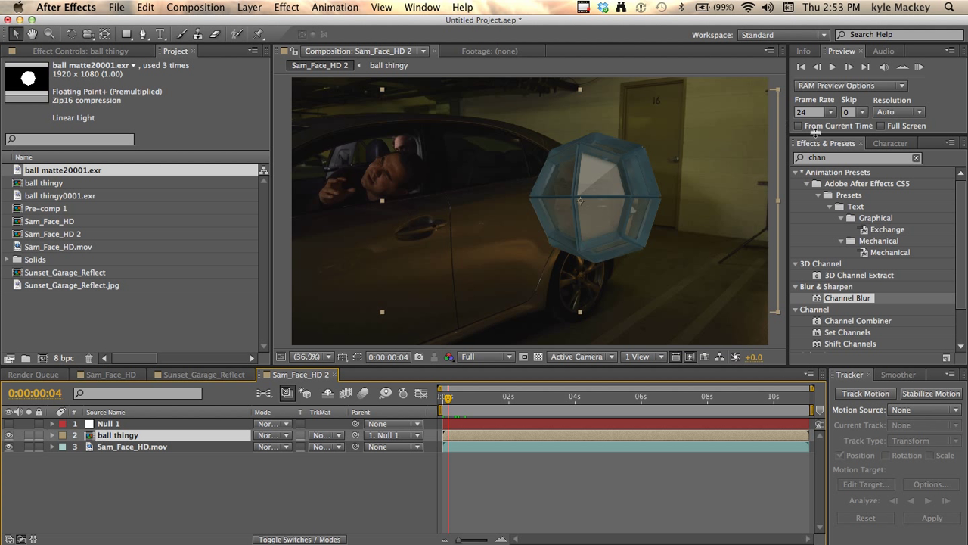
{"action": "left_click", "coordinate": [831, 159]}
{"action": "type", "text": "leve"}
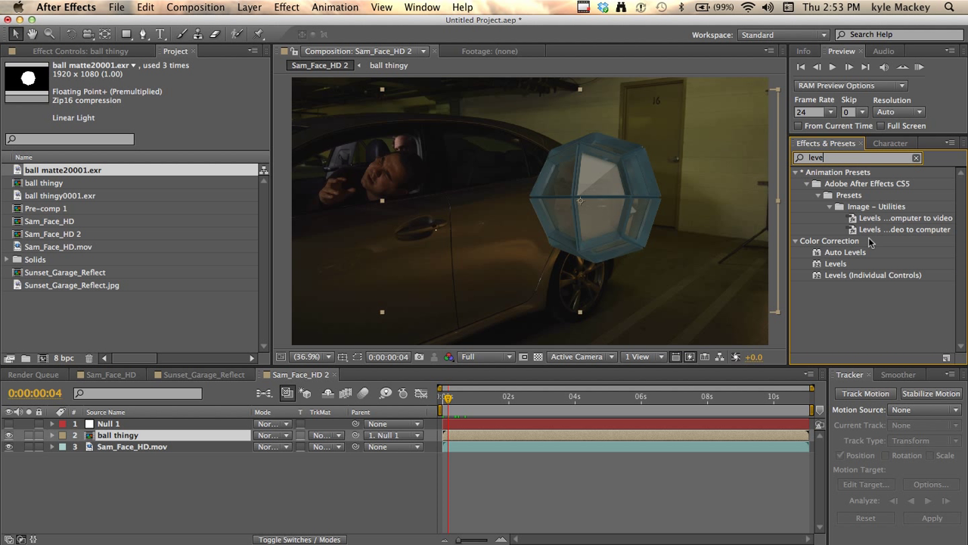
{"action": "left_click", "coordinate": [836, 263]}
{"action": "left_click_drag", "start_coordinate": [805, 263], "coordinate": [624, 199]}
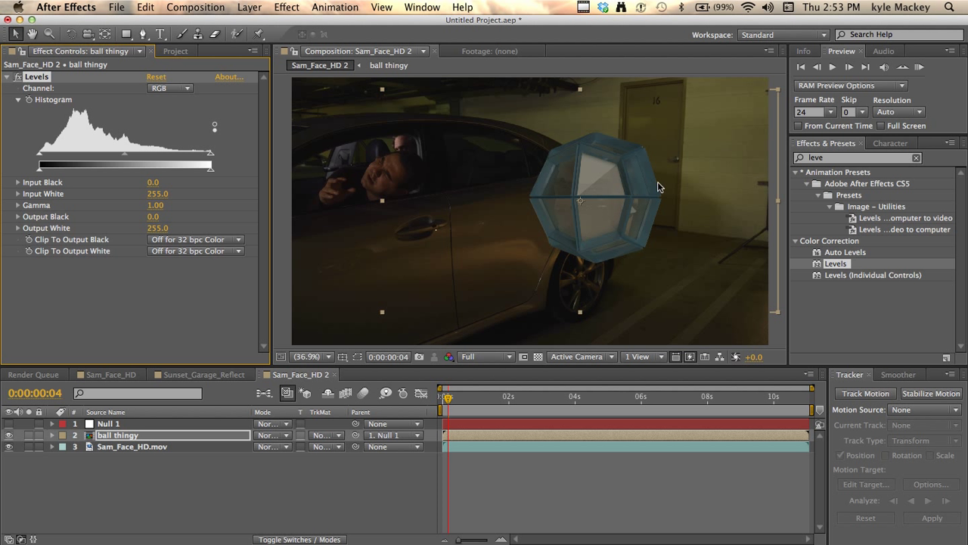
Find the Curves effect and add it to the ball thingy layer below Levels
{"action": "left_click", "coordinate": [827, 158]}
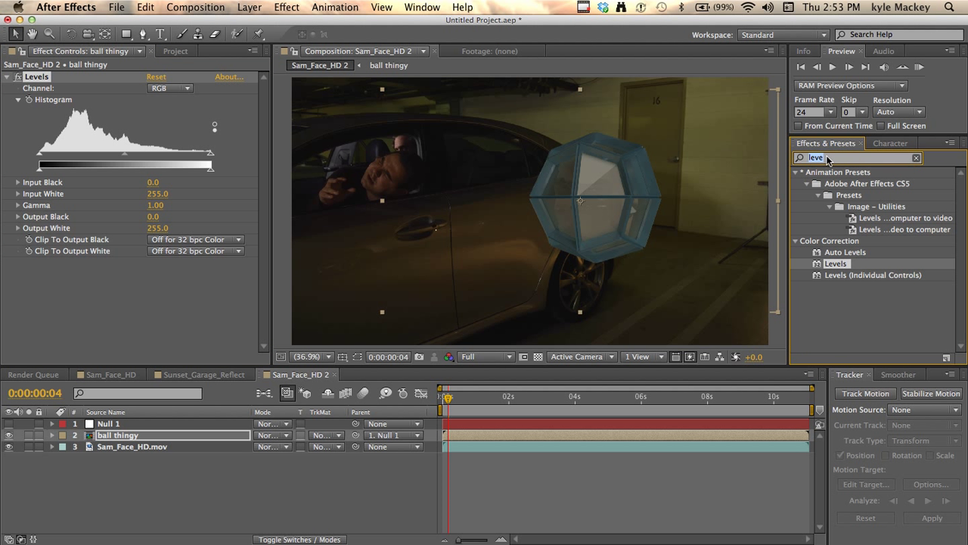
{"action": "type", "text": "curv"}
{"action": "left_click", "coordinate": [836, 241]}
{"action": "left_click_drag", "start_coordinate": [836, 241], "coordinate": [169, 255]}
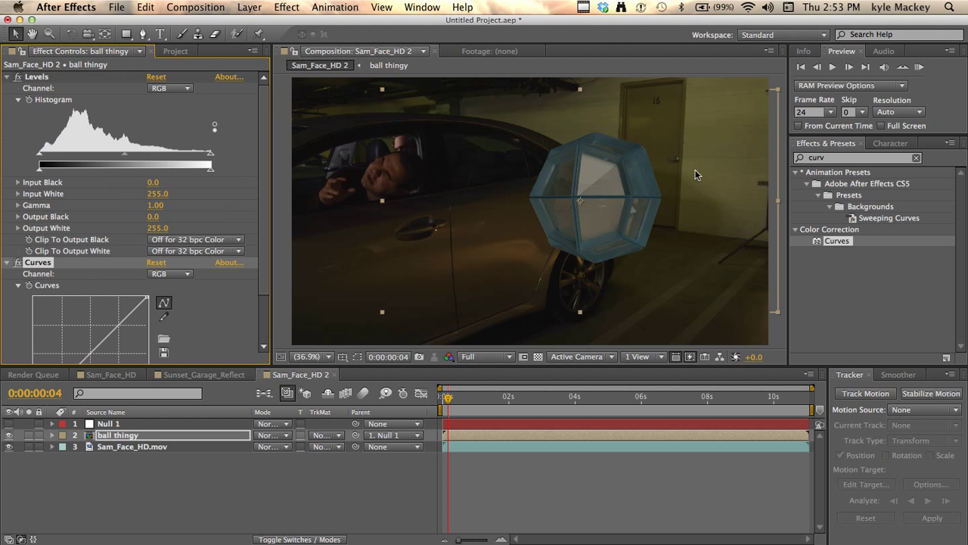
Show the pixel colour info and adjust the ball's Levels, raising Input Black to just above 22 and lowering Output White to 219
{"action": "left_click", "coordinate": [803, 50]}
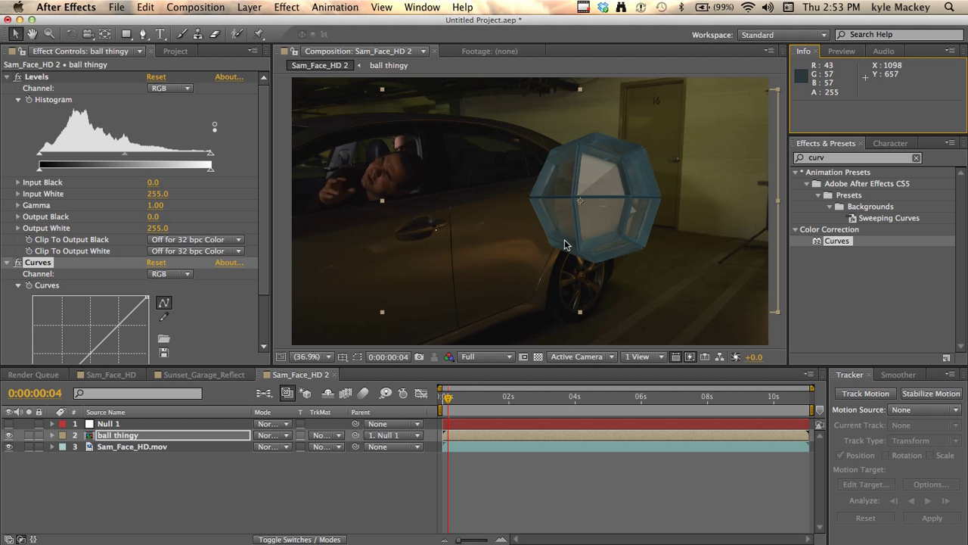
{"action": "left_click_drag", "start_coordinate": [40, 154], "coordinate": [54, 158]}
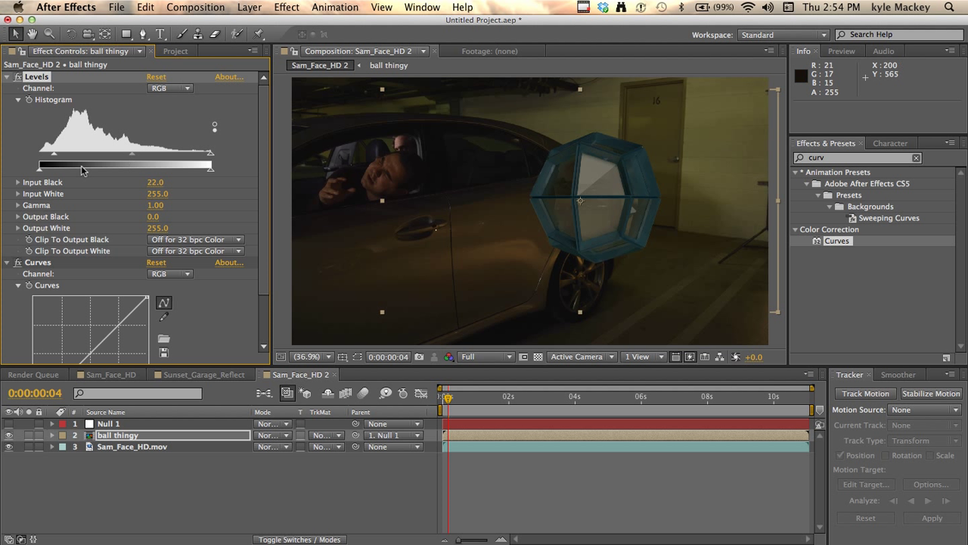
{"action": "left_click_drag", "start_coordinate": [211, 169], "coordinate": [187, 173]}
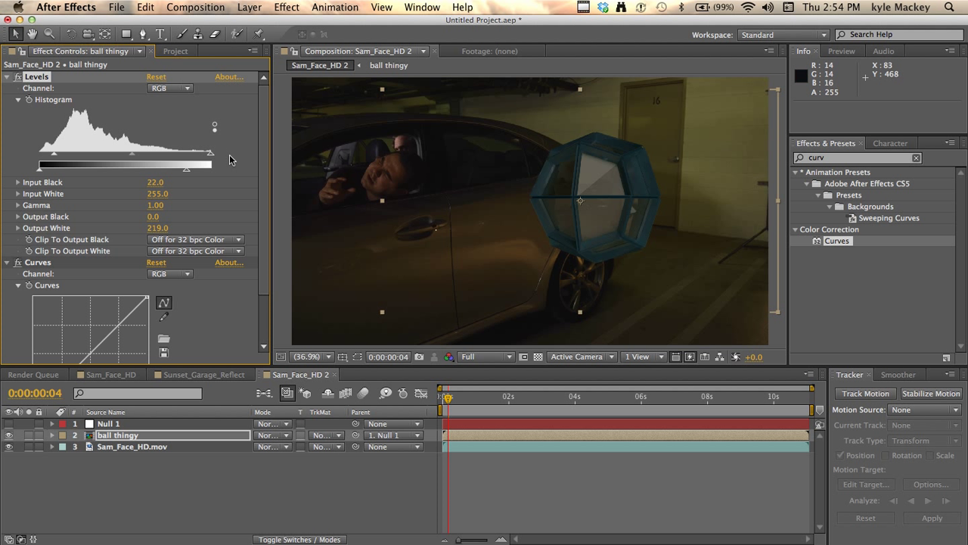
{"action": "left_click_drag", "start_coordinate": [54, 155], "coordinate": [57, 157]}
Add a new adjustment layer at the top of the Sam_Face_HD 2 composition
{"action": "left_click", "coordinate": [249, 7]}
{"action": "mouse_move", "coordinate": [304, 25]}
{"action": "left_click", "coordinate": [458, 103]}
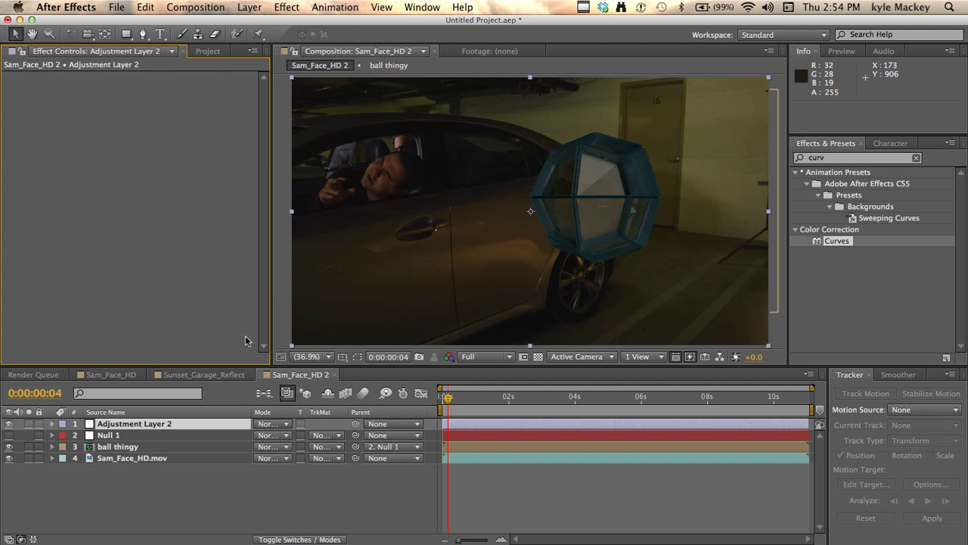
Move Adjustment Layer 2 directly below Null 1 and hide the ball thingy layer
{"action": "left_click_drag", "start_coordinate": [146, 423], "coordinate": [148, 444]}
{"action": "left_click", "coordinate": [9, 447]}
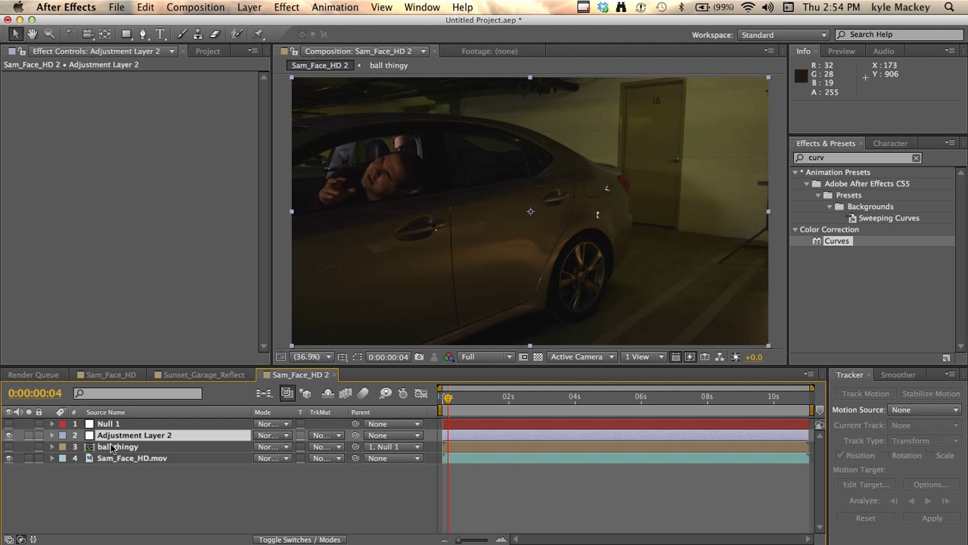
Apply the Curves effect to Sam_Face_HD.mov and raise the midtones of its Green channel
{"action": "left_click_drag", "start_coordinate": [846, 241], "coordinate": [102, 457]}
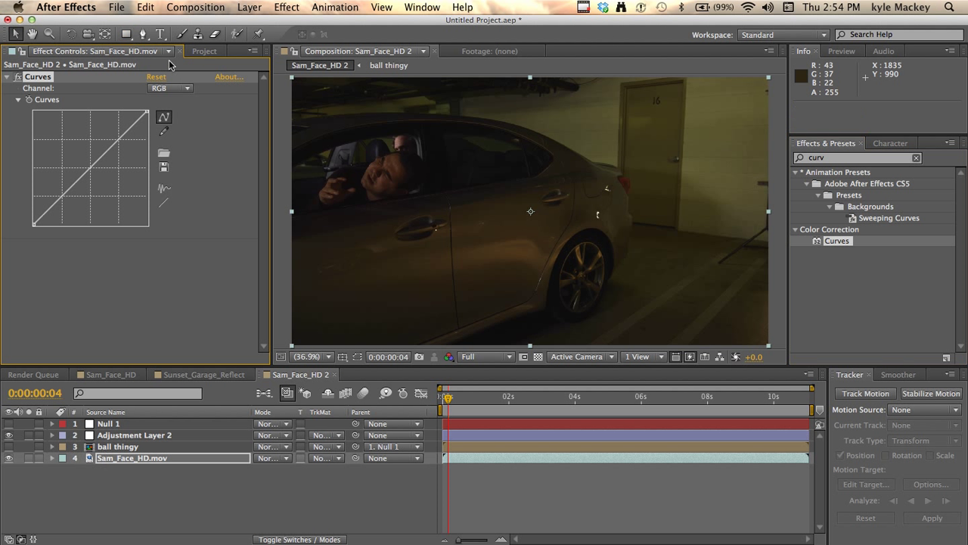
{"action": "left_click", "coordinate": [169, 88]}
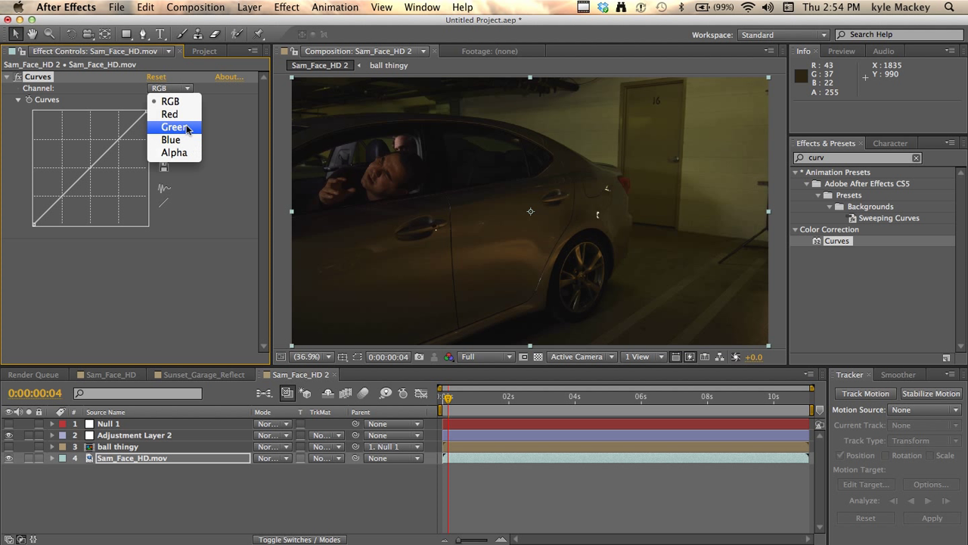
{"action": "left_click", "coordinate": [174, 126]}
{"action": "left_click_drag", "start_coordinate": [90, 173], "coordinate": [84, 164]}
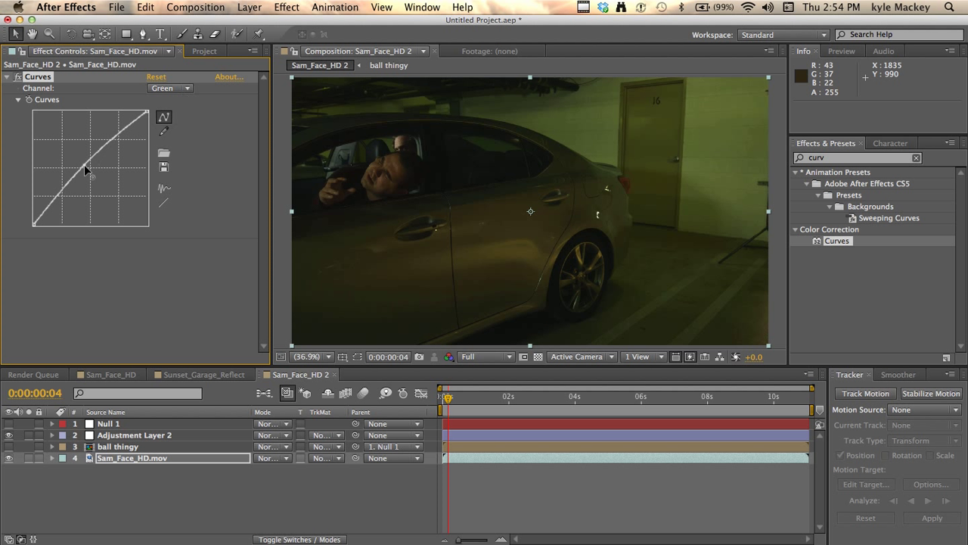
Raise the Blue channel midtones and slightly lower the Red channel midtones in the footage's Curves effect
{"action": "left_click", "coordinate": [171, 90]}
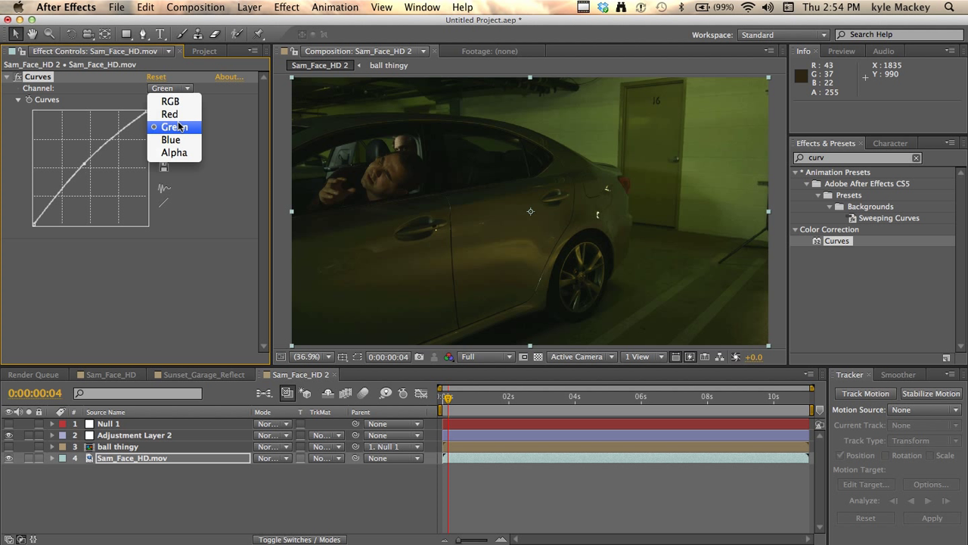
{"action": "left_click", "coordinate": [172, 138]}
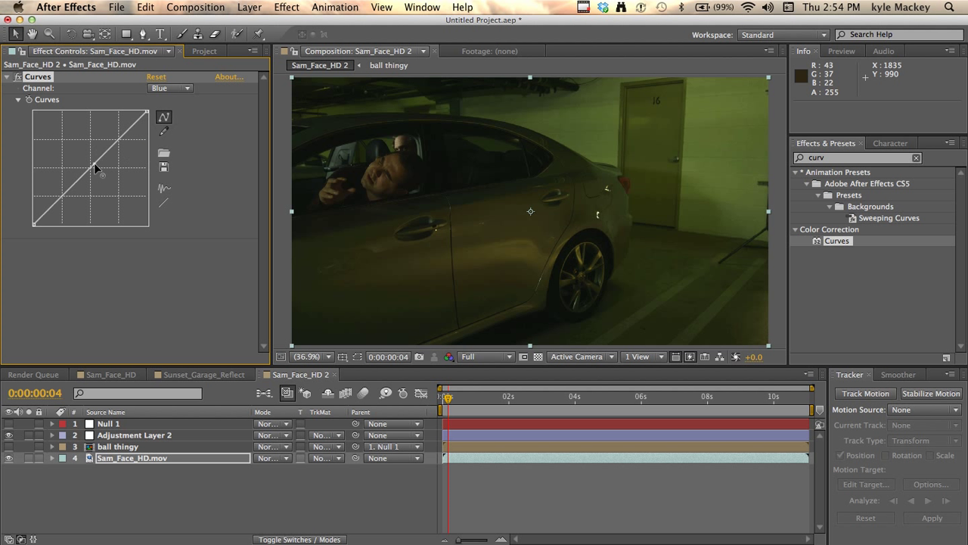
{"action": "left_click_drag", "start_coordinate": [95, 165], "coordinate": [83, 164]}
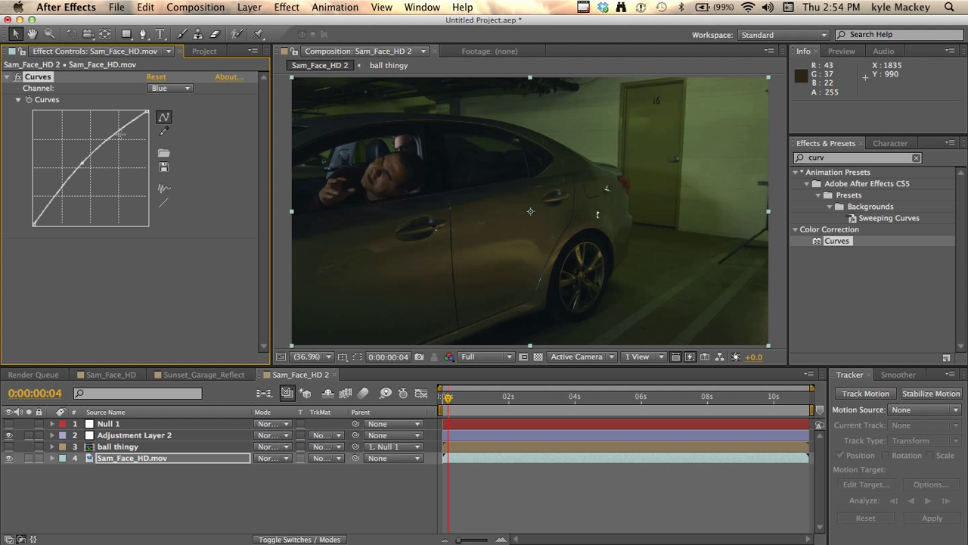
{"action": "left_click", "coordinate": [171, 87]}
{"action": "left_click", "coordinate": [169, 112]}
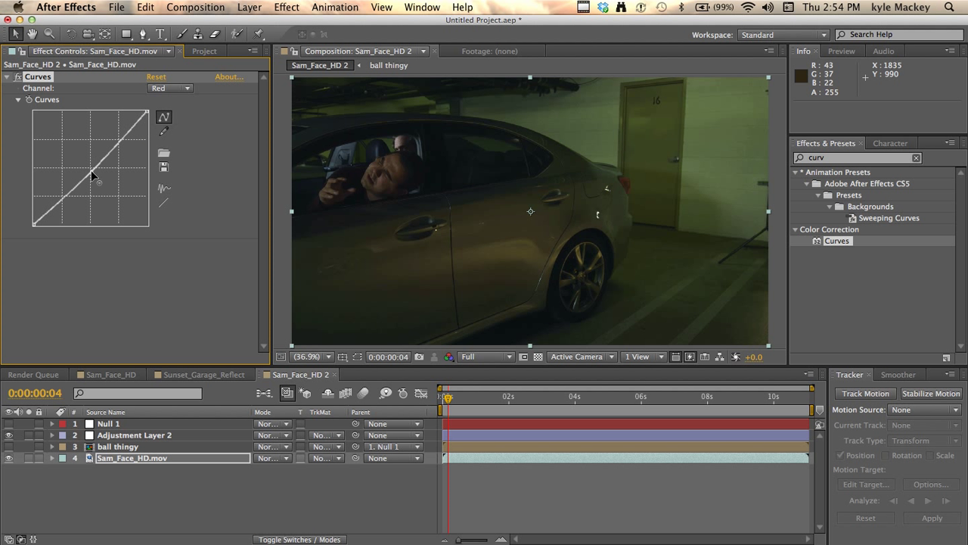
{"action": "left_click_drag", "start_coordinate": [92, 170], "coordinate": [93, 173]}
Shape the footage's RGB curve into a contrast curve with lifted midtones and slightly held-down shadows, resetting the first attempt
{"action": "left_click", "coordinate": [171, 88]}
{"action": "left_click", "coordinate": [173, 100]}
{"action": "mouse_move", "coordinate": [57, 204]}
{"action": "left_mouse_down"}
{"action": "mouse_move", "coordinate": [45, 203]}
{"action": "mouse_move", "coordinate": [47, 211]}
{"action": "mouse_move", "coordinate": [69, 181]}
{"action": "mouse_move", "coordinate": [59, 203]}
{"action": "left_mouse_up"}
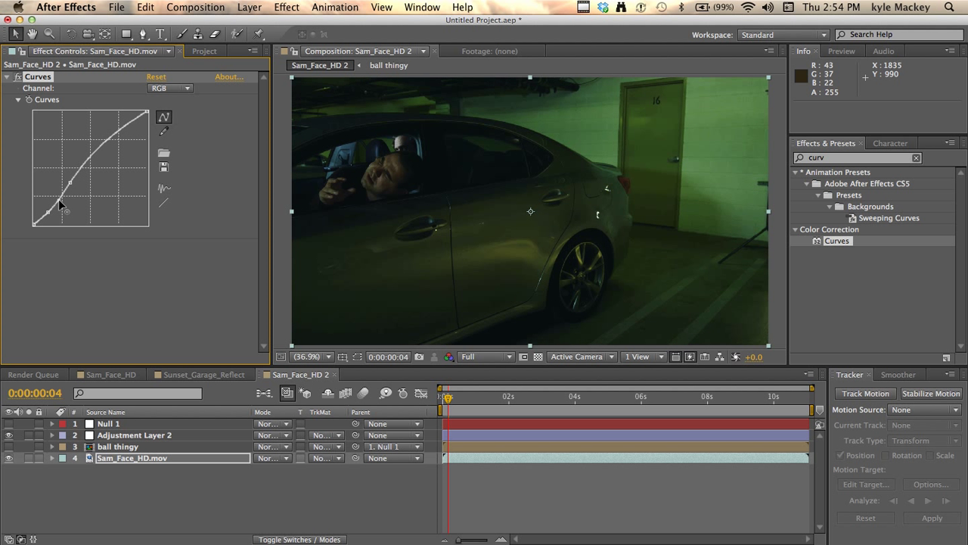
{"action": "left_click", "coordinate": [166, 203]}
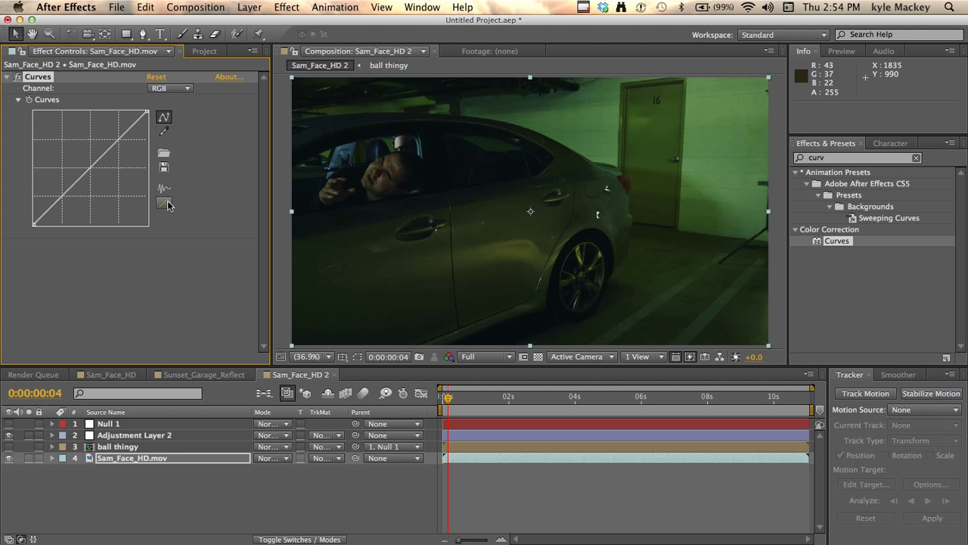
{"action": "left_click_drag", "start_coordinate": [44, 214], "coordinate": [47, 219]}
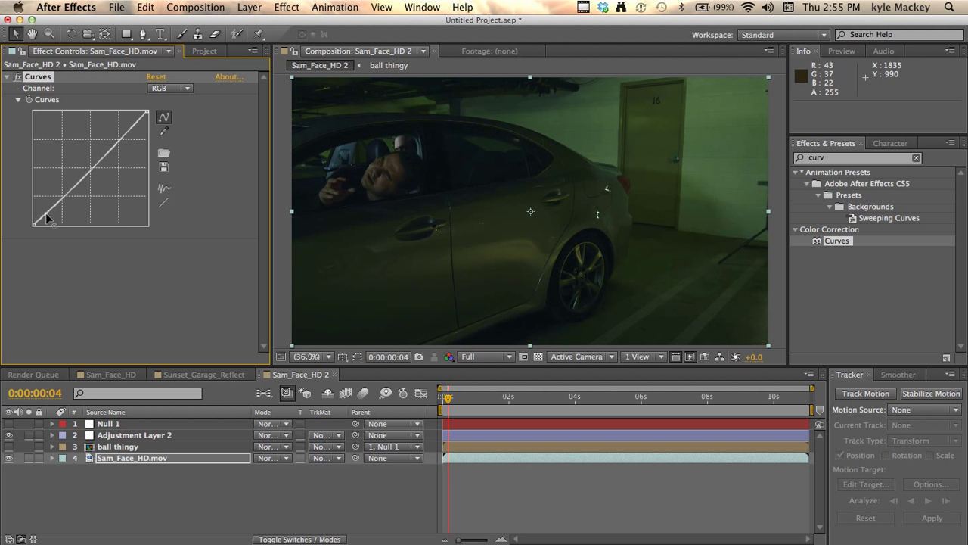
{"action": "left_click_drag", "start_coordinate": [68, 187], "coordinate": [55, 201]}
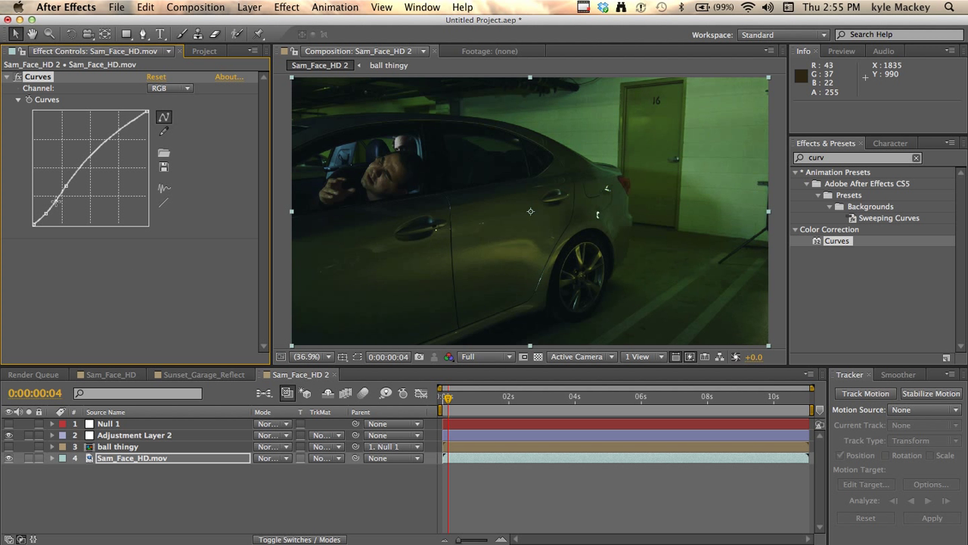
{"action": "left_click", "coordinate": [136, 274]}
{"action": "left_click", "coordinate": [6, 77]}
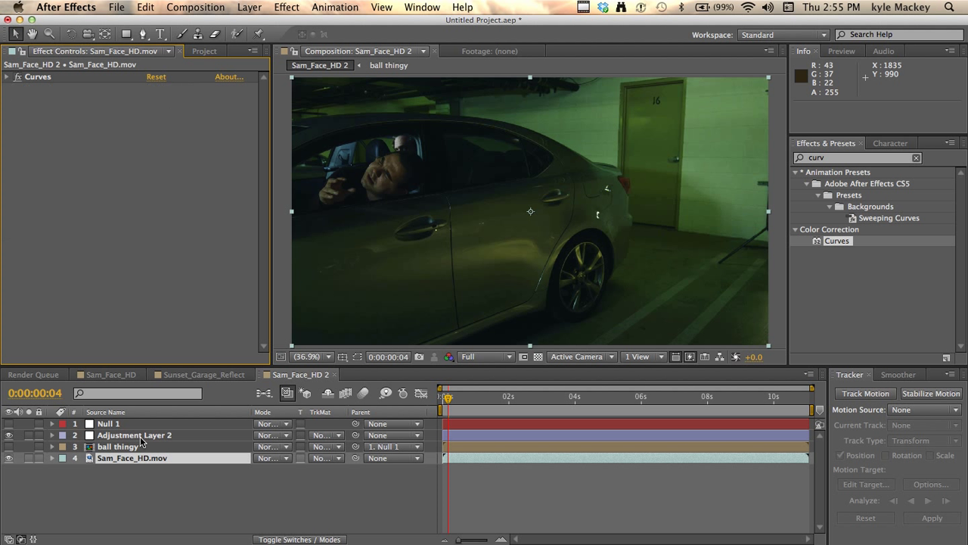
Show the ball thingy layer again and toggle the visibility of Adjustment Layer 2 off and on
{"action": "left_click", "coordinate": [8, 446]}
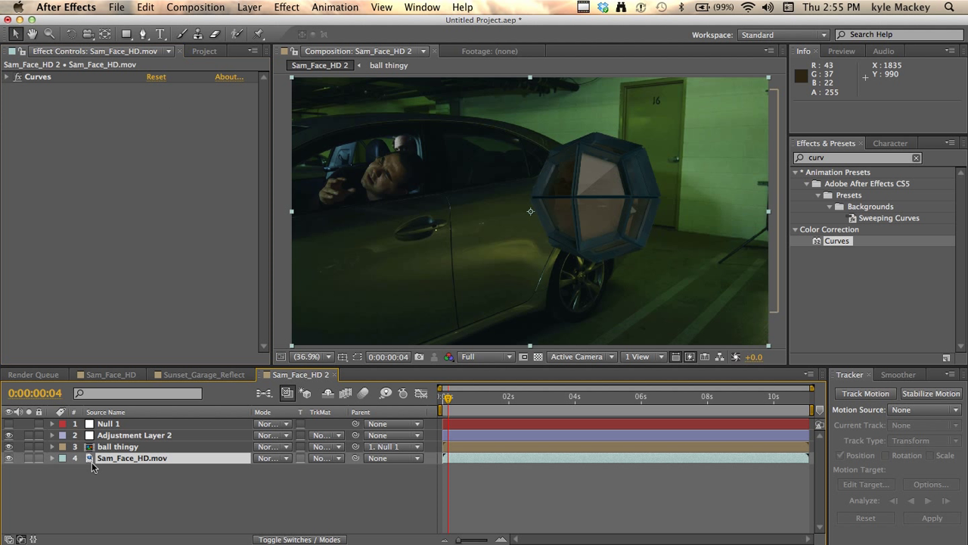
{"action": "left_click", "coordinate": [7, 436]}
{"action": "left_click", "coordinate": [8, 435]}
Move the adjusted Curves effect from Sam_Face_HD.mov onto Adjustment Layer 2
{"action": "left_click", "coordinate": [35, 77]}
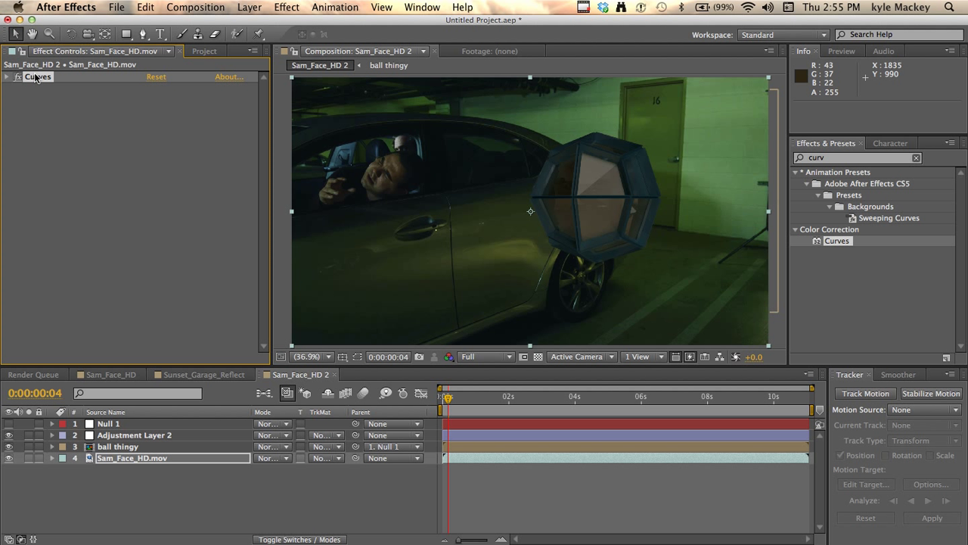
{"action": "key", "text": "Delete"}
{"action": "left_click", "coordinate": [116, 436]}
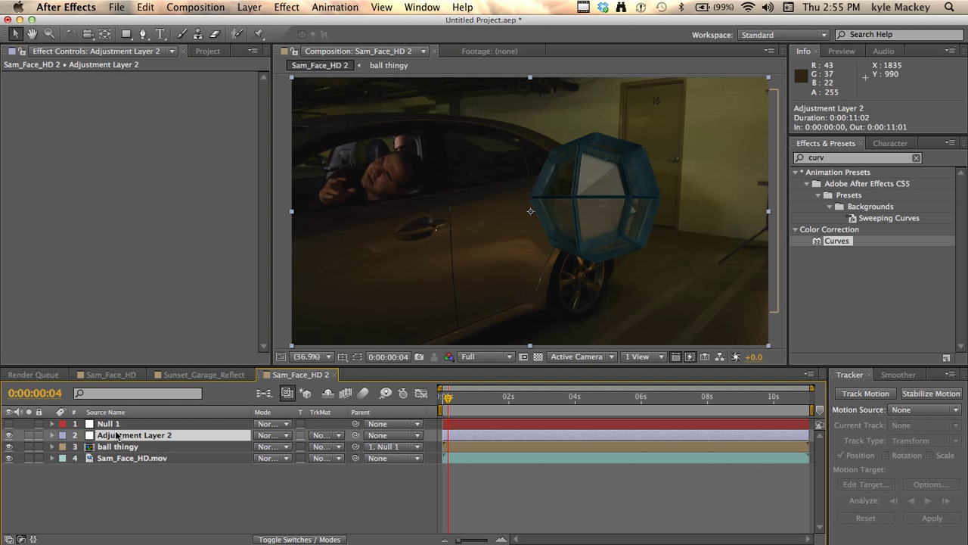
{"action": "left_click", "coordinate": [137, 224]}
{"action": "key", "text": "super+v"}
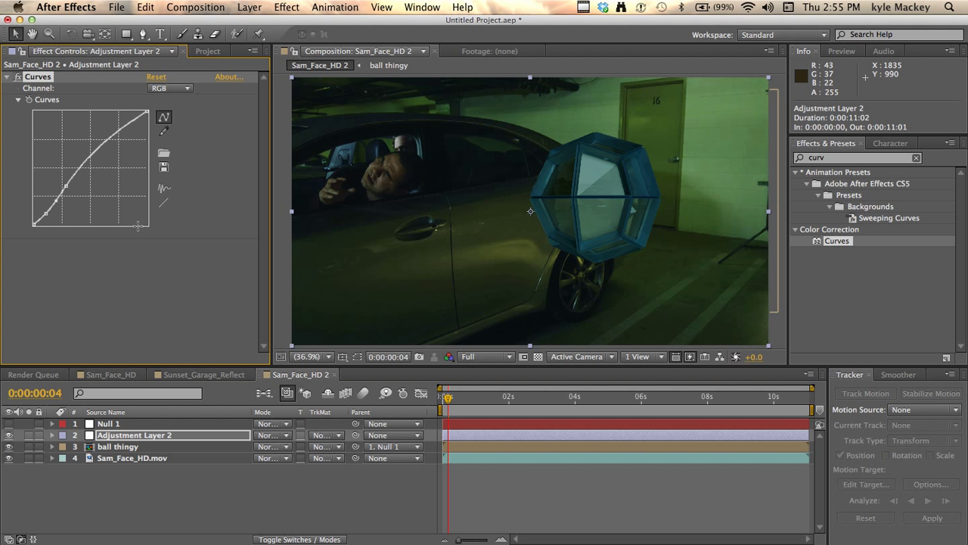
{"action": "left_click", "coordinate": [213, 486]}
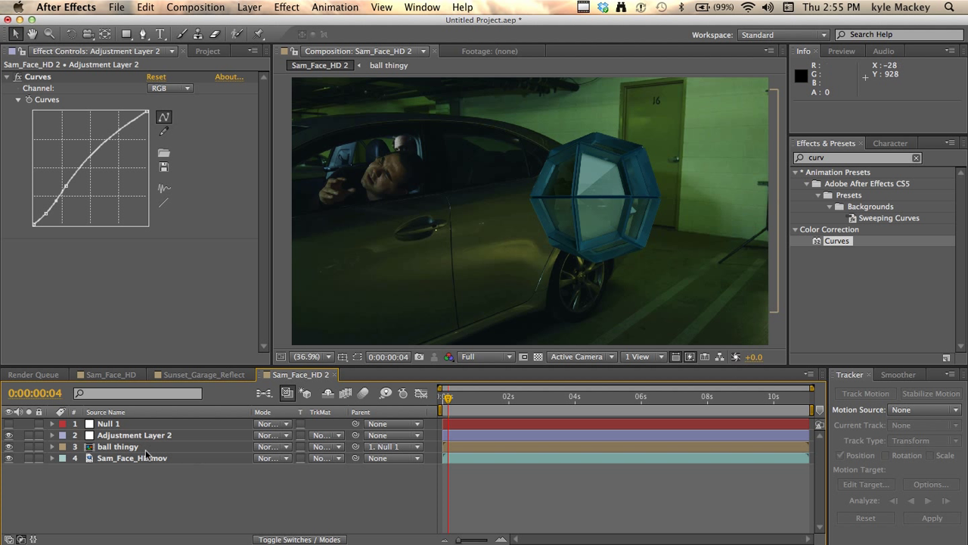
In the ball thingy layer's Curves effect, slightly raise the Green channel midtones and lower the Blue channel midtones
{"action": "left_click", "coordinate": [119, 447]}
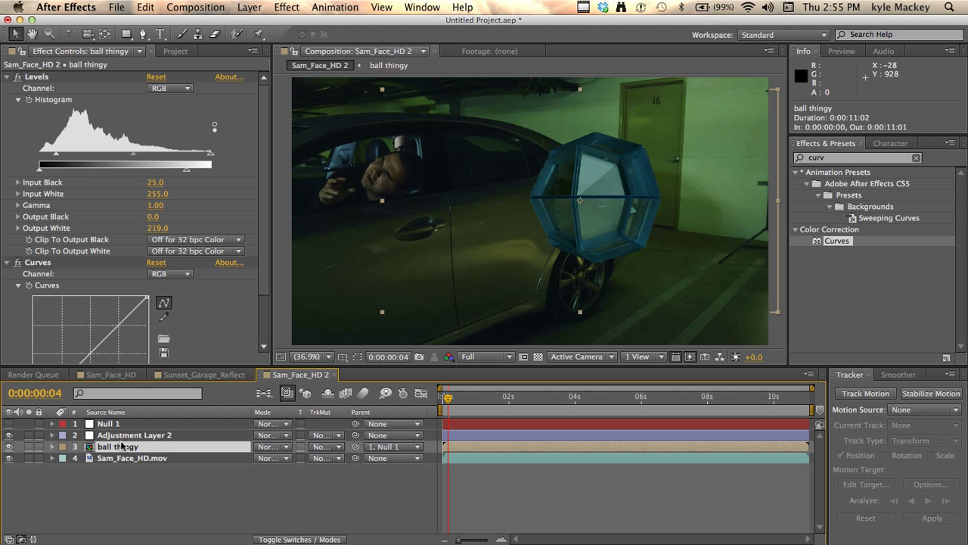
{"action": "scroll", "coordinate": [183, 303], "scroll_direction": "down", "scroll_amount": 2}
{"action": "left_click", "coordinate": [181, 213]}
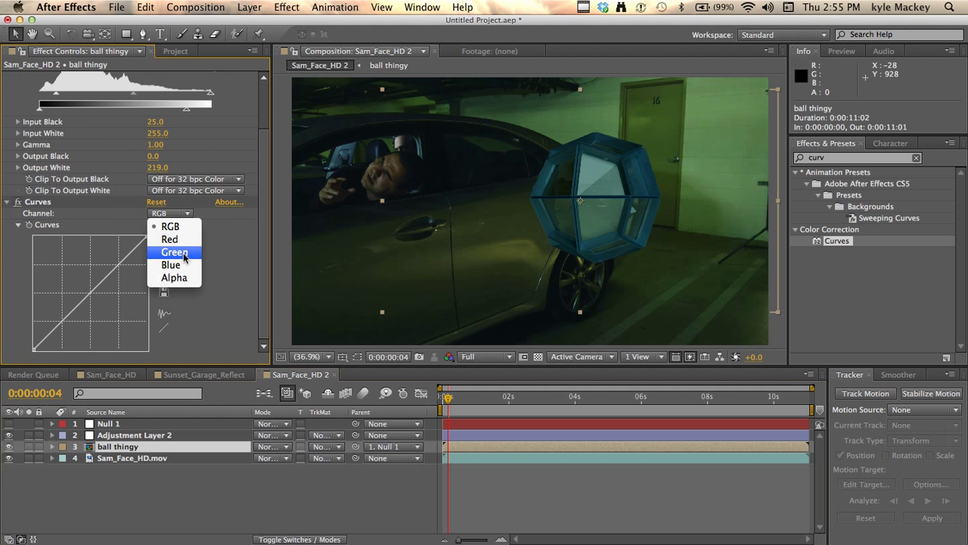
{"action": "left_click", "coordinate": [184, 256]}
{"action": "left_click_drag", "start_coordinate": [92, 292], "coordinate": [89, 292]}
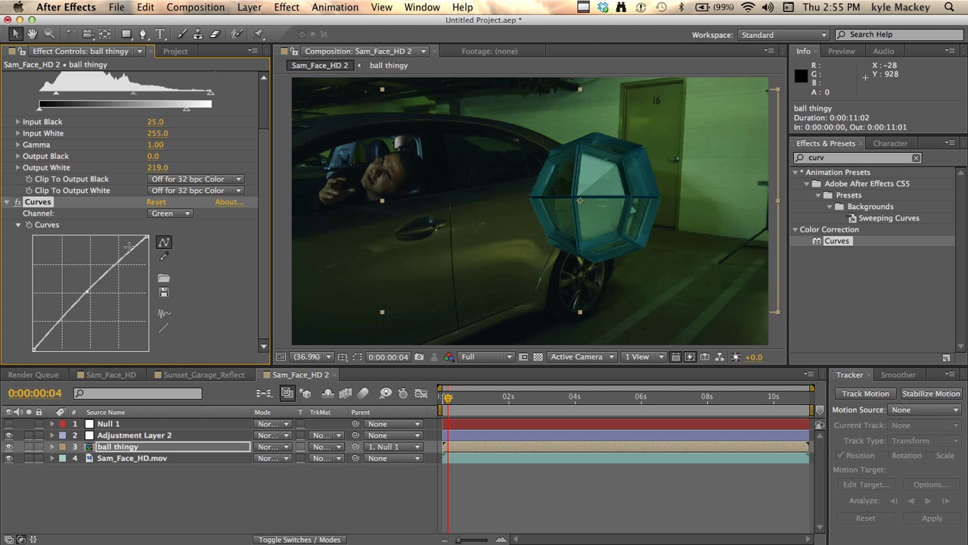
{"action": "left_click", "coordinate": [168, 214]}
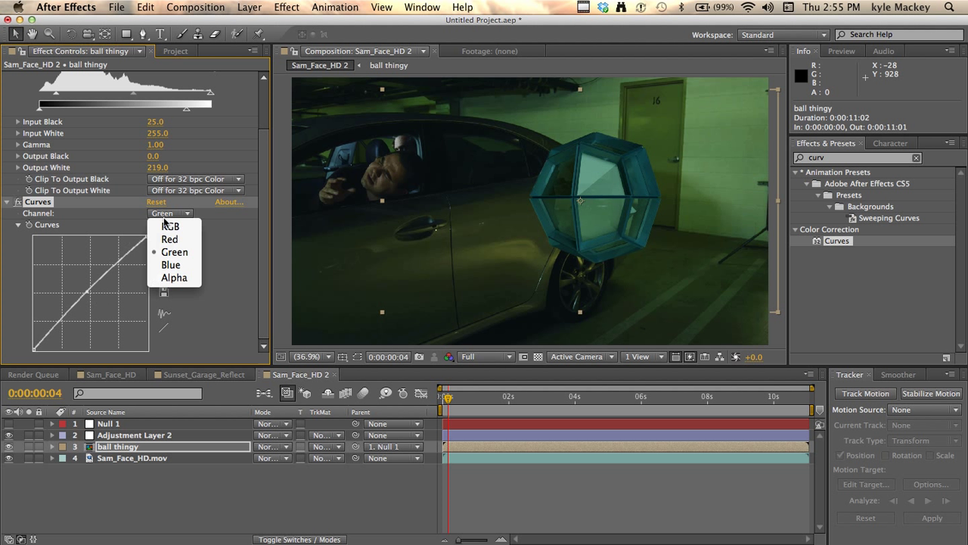
{"action": "left_click", "coordinate": [170, 265]}
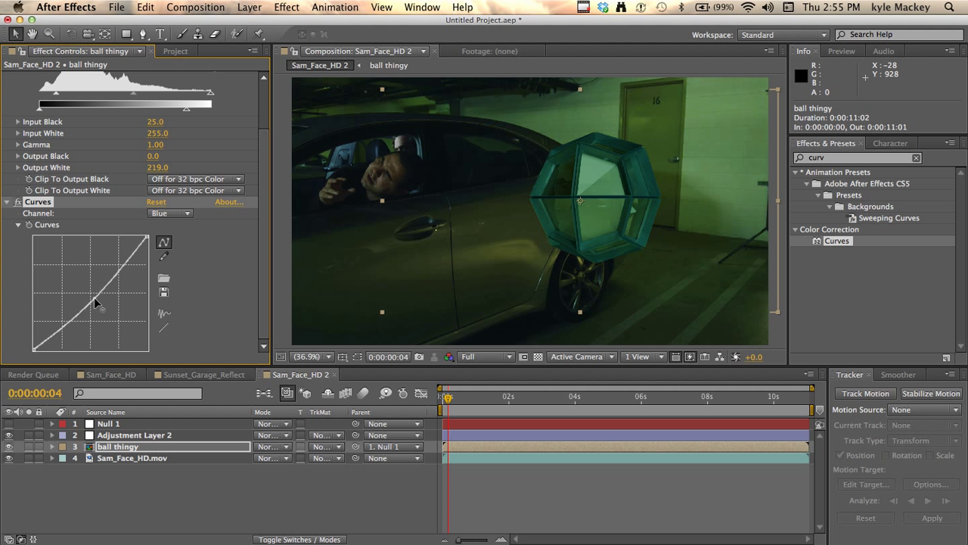
{"action": "left_click_drag", "start_coordinate": [89, 292], "coordinate": [95, 303]}
Lower the Green curve of the ball thingy layer back to an almost straight line
{"action": "left_click", "coordinate": [180, 214]}
{"action": "left_click", "coordinate": [174, 254]}
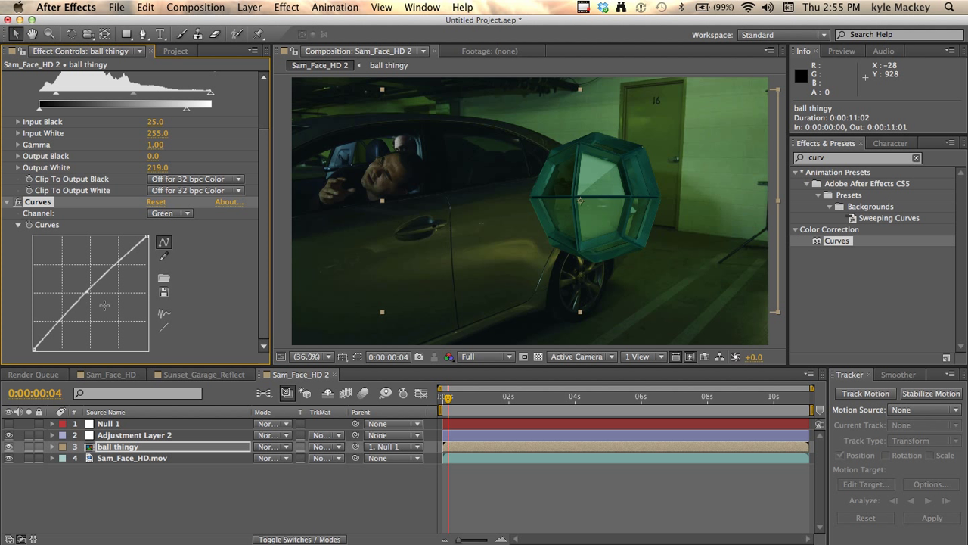
{"action": "mouse_move", "coordinate": [93, 294]}
{"action": "left_mouse_down"}
{"action": "mouse_move", "coordinate": [96, 302]}
{"action": "mouse_move", "coordinate": [92, 294]}
{"action": "left_mouse_up"}
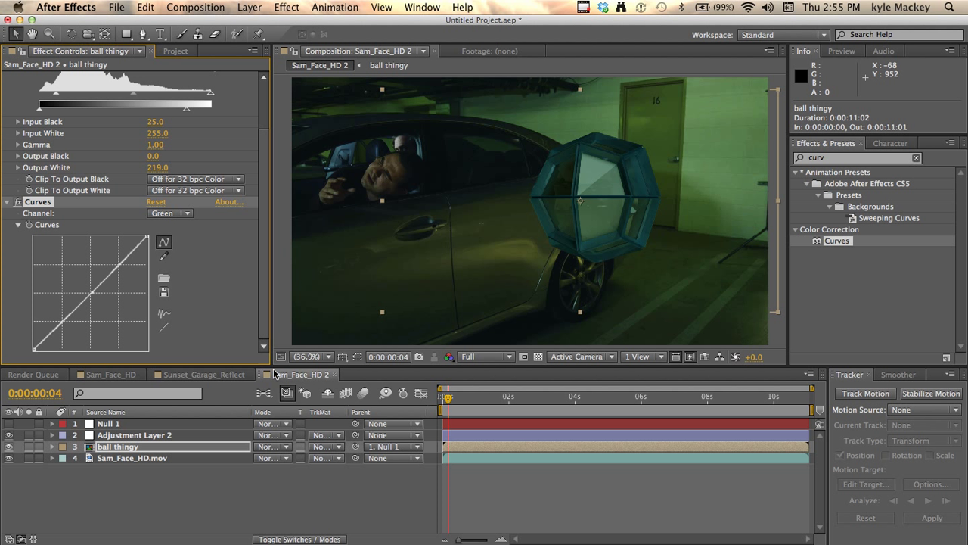
{"action": "key", "text": "F2"}
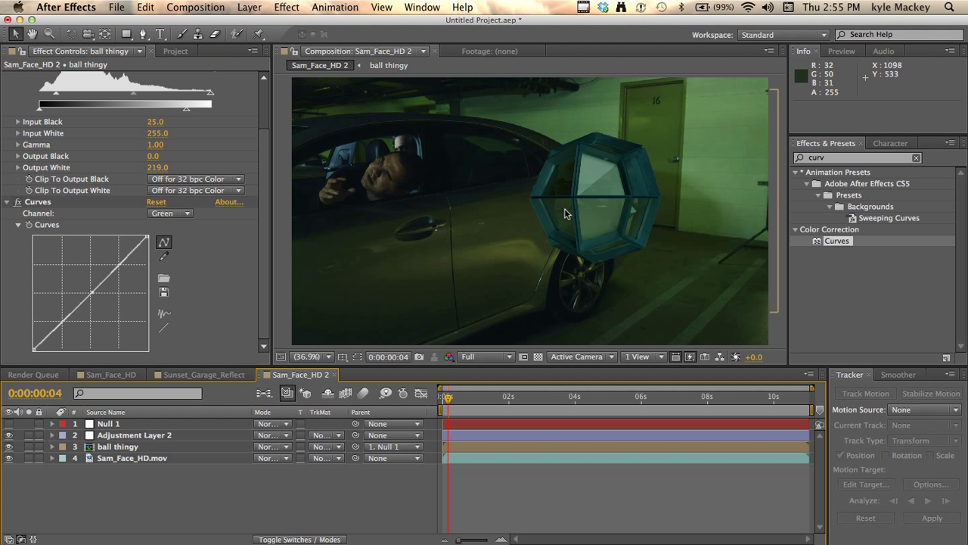
Darken the ball's midtones by lowering its Levels Gamma to 0.91
{"action": "left_click", "coordinate": [203, 91]}
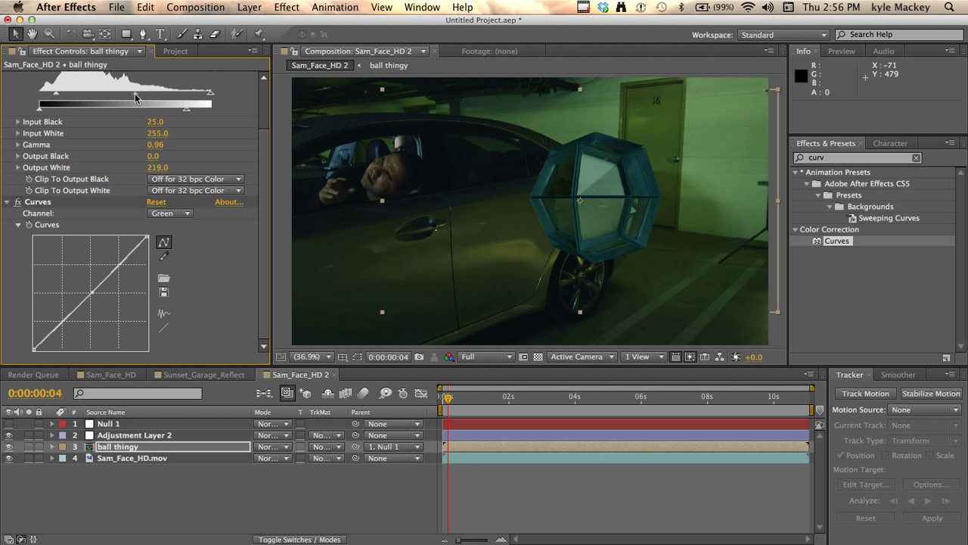
{"action": "left_click_drag", "start_coordinate": [136, 97], "coordinate": [138, 97]}
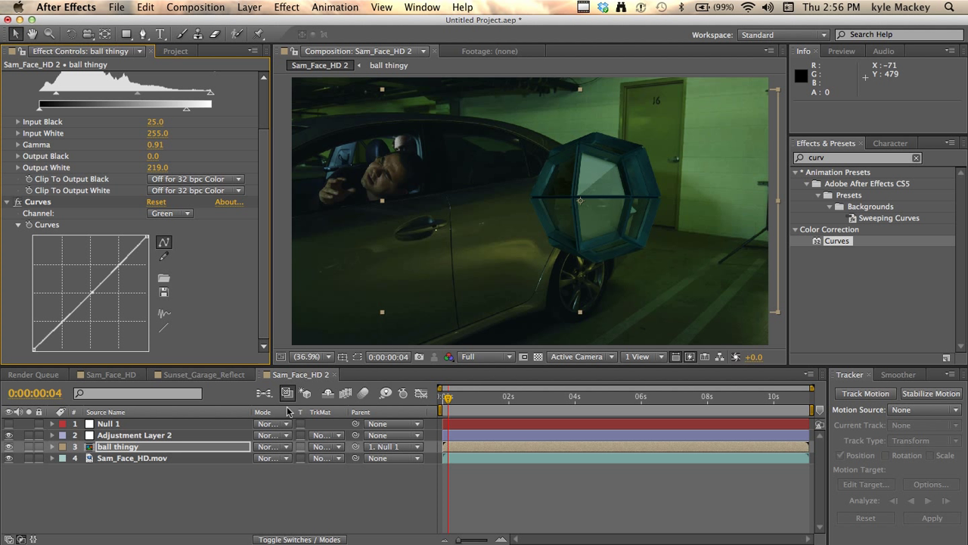
{"action": "left_click", "coordinate": [301, 493]}
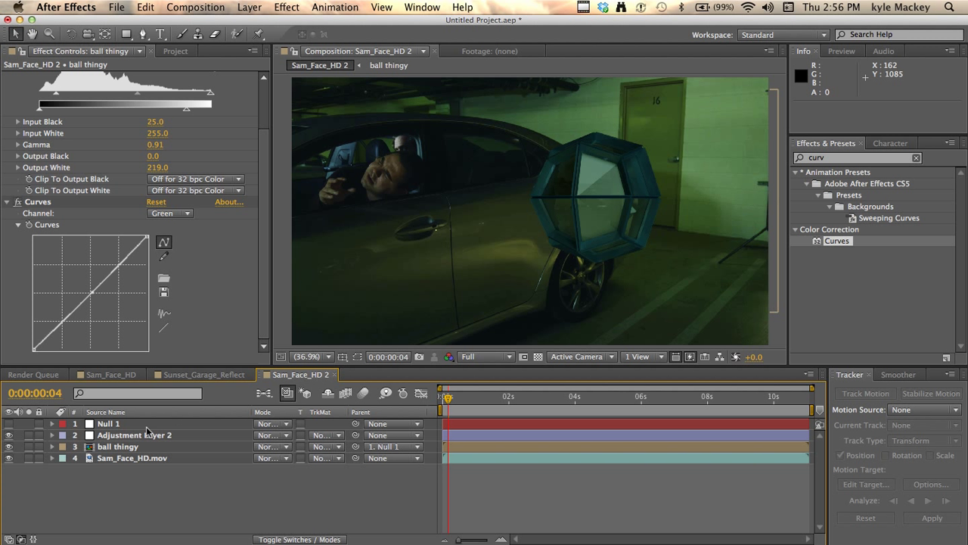
Duplicate the ball thingy layer and rename the lower copy "ball thingy reflec"
{"action": "left_click", "coordinate": [130, 446]}
{"action": "key", "text": "ctrl+d"}
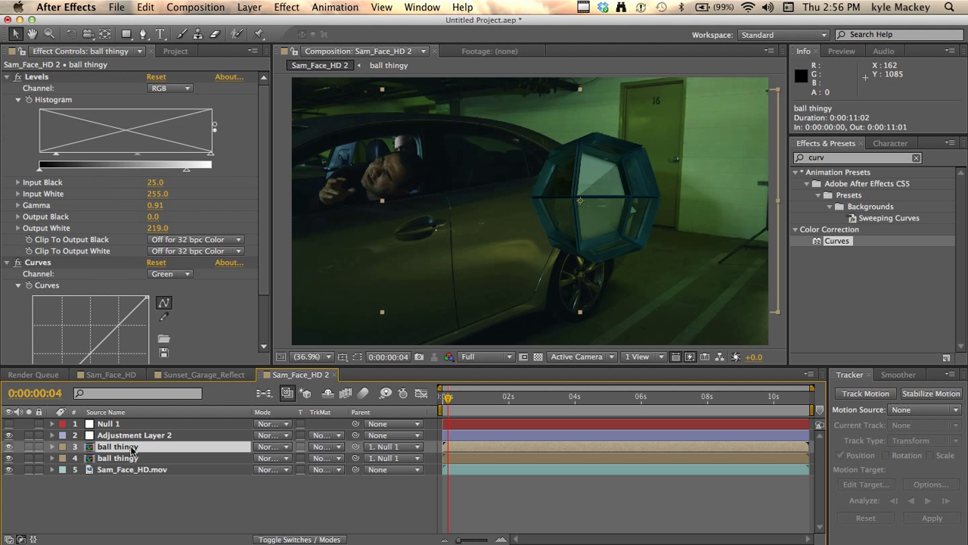
{"action": "left_click", "coordinate": [130, 458]}
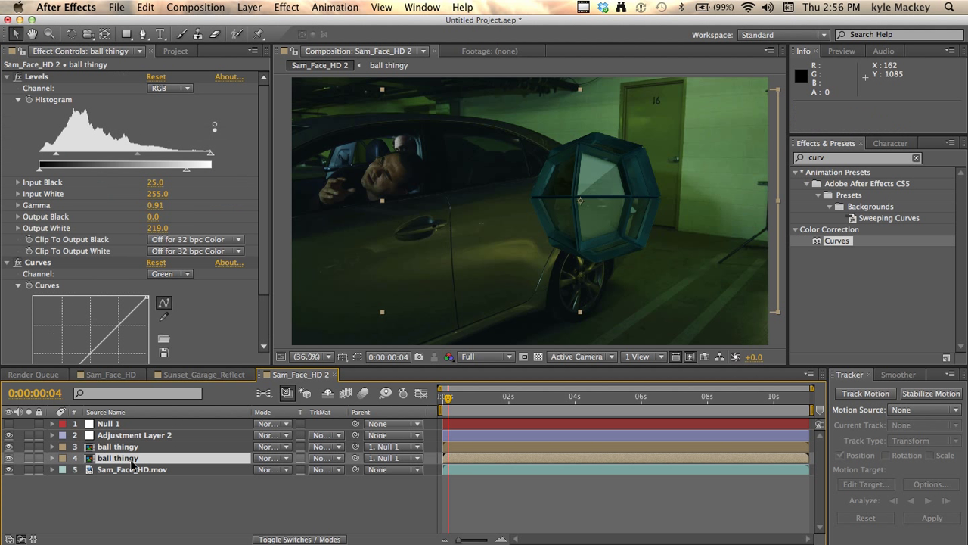
{"action": "key", "text": "Return"}
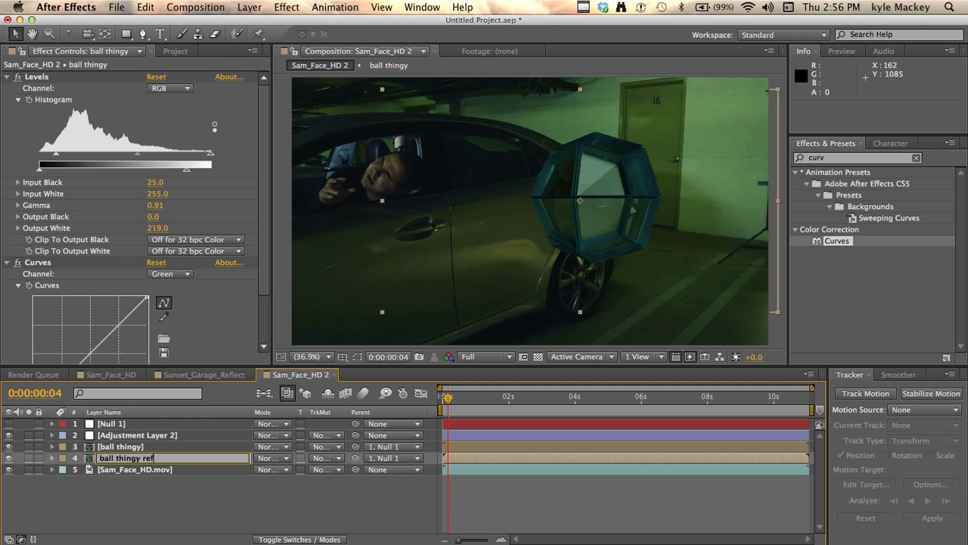
{"action": "type", "text": "reflec"}
{"action": "key", "text": "Return"}
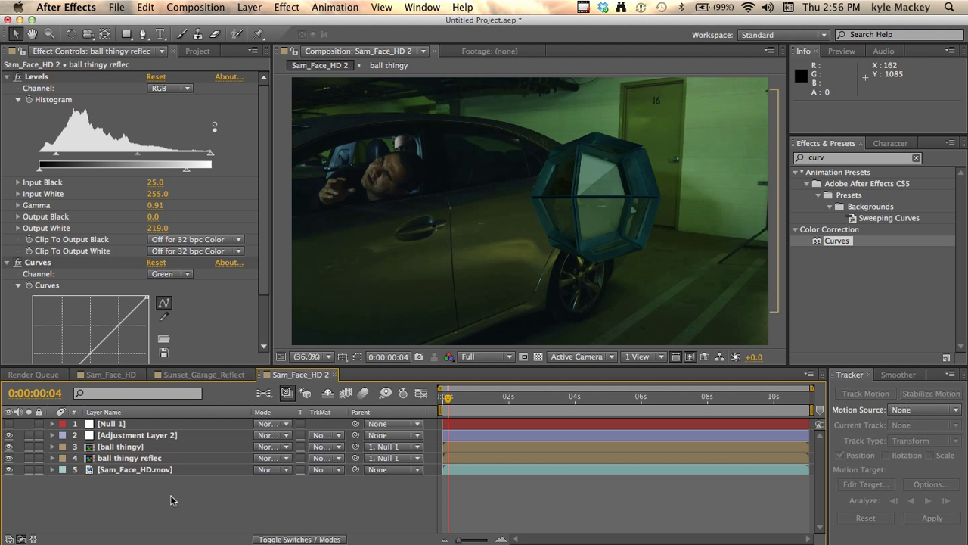
Move the ball thingy reflec layer onto the car's side beside the rear wheel and scale it down to 46%
{"action": "left_click", "coordinate": [155, 458]}
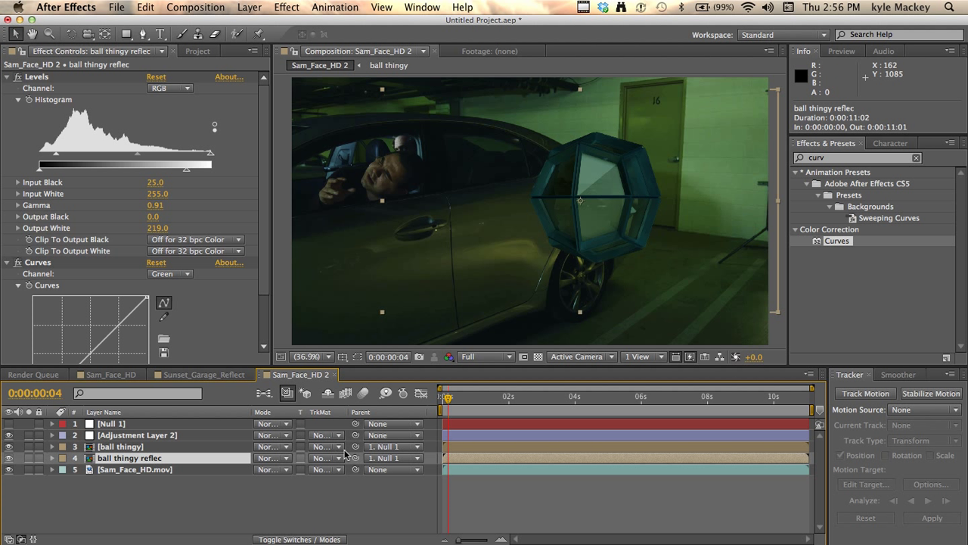
{"action": "left_click_drag", "start_coordinate": [599, 219], "coordinate": [513, 267]}
{"action": "key", "text": "s"}
{"action": "left_click_drag", "start_coordinate": [274, 470], "coordinate": [249, 473]}
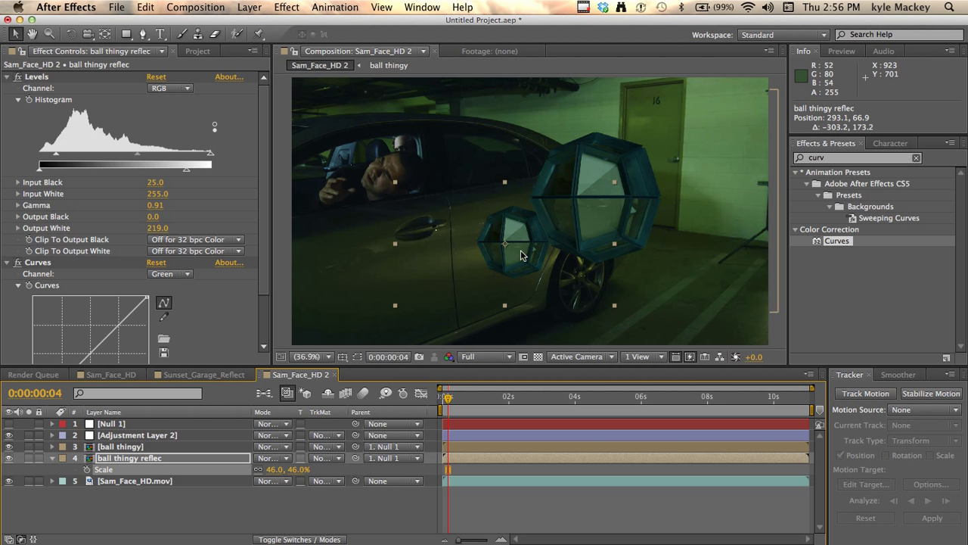
Rotate the ball thingy reflec layer to follow the car body's tilt and position it on the side beside the rear wheel at 374.3, 39.9
{"action": "mouse_move", "coordinate": [513, 249]}
{"action": "left_mouse_down"}
{"action": "mouse_move", "coordinate": [513, 296]}
{"action": "mouse_move", "coordinate": [476, 299]}
{"action": "mouse_move", "coordinate": [457, 268]}
{"action": "mouse_move", "coordinate": [510, 257]}
{"action": "left_mouse_up"}
{"action": "key", "text": "w"}
{"action": "key", "text": "v"}
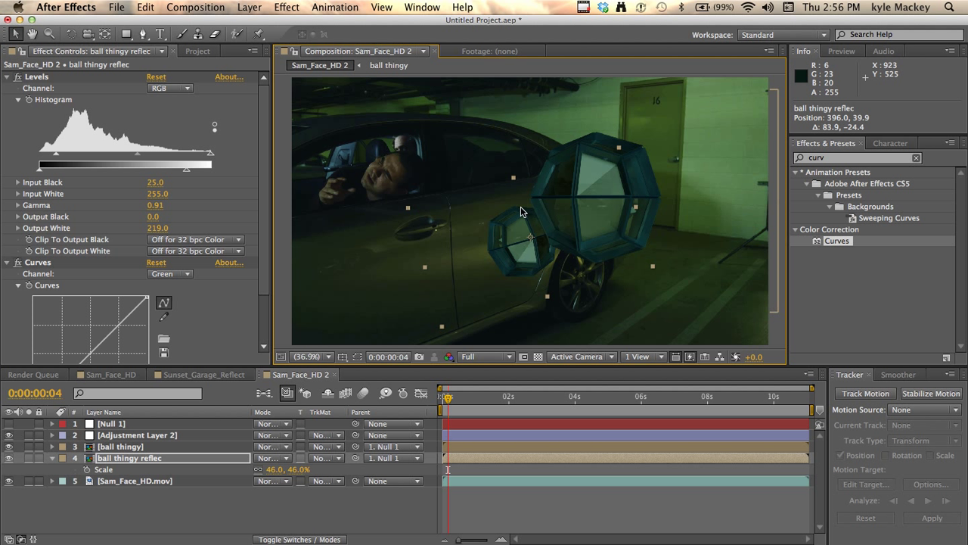
{"action": "left_click_drag", "start_coordinate": [520, 256], "coordinate": [514, 256]}
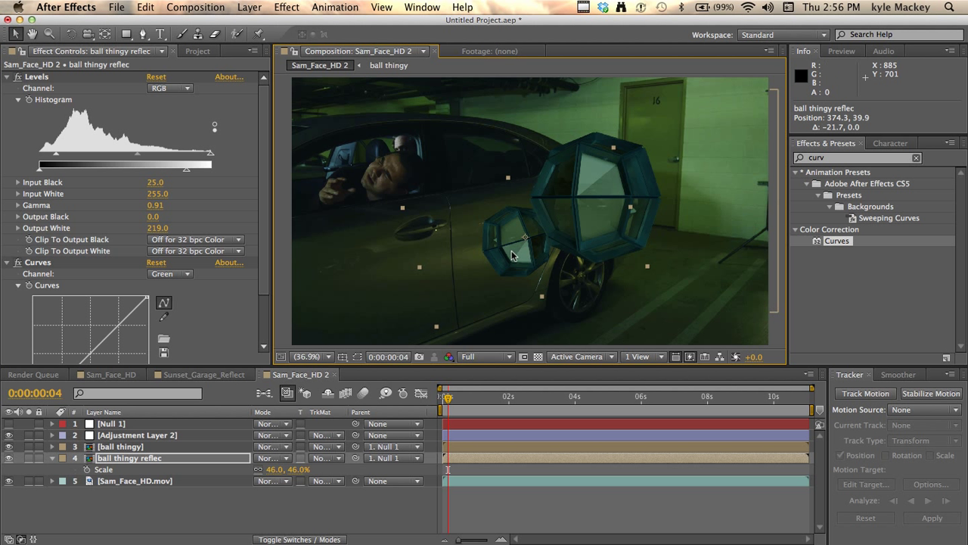
Blend the ball thingy reflec layer into the car paint with Color Dodge mode and 45% opacity, and check it over the shot
{"action": "left_click", "coordinate": [291, 459]}
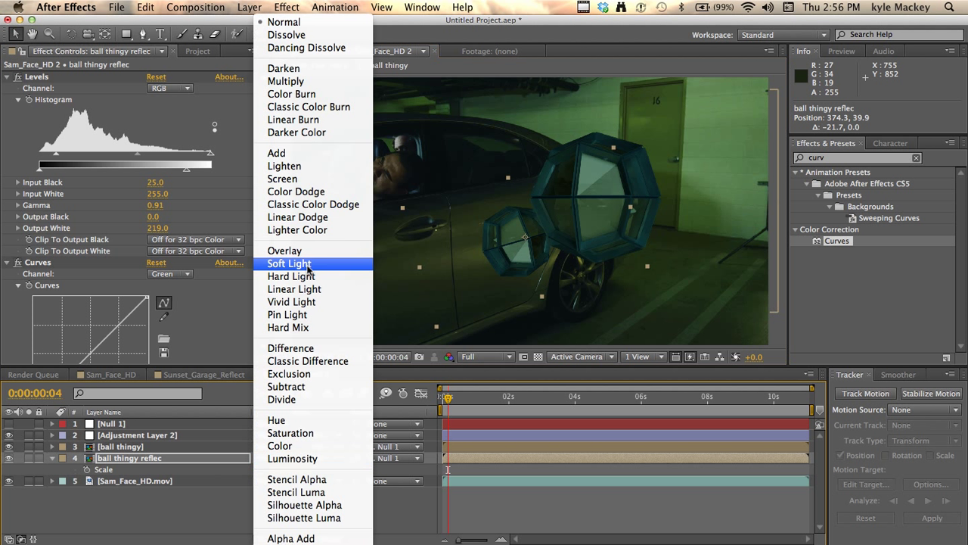
{"action": "left_click", "coordinate": [317, 191]}
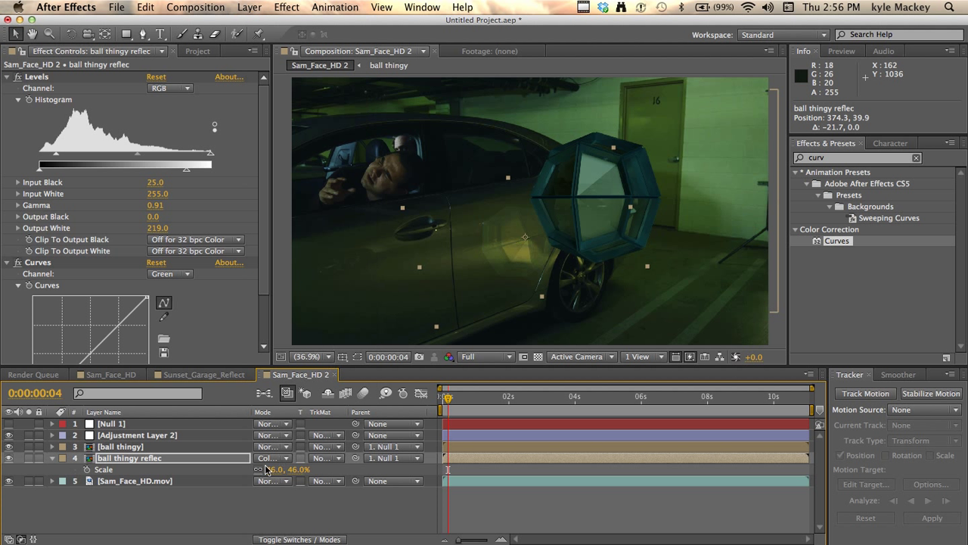
{"action": "key", "text": "t"}
{"action": "left_click_drag", "start_coordinate": [264, 469], "coordinate": [236, 469]}
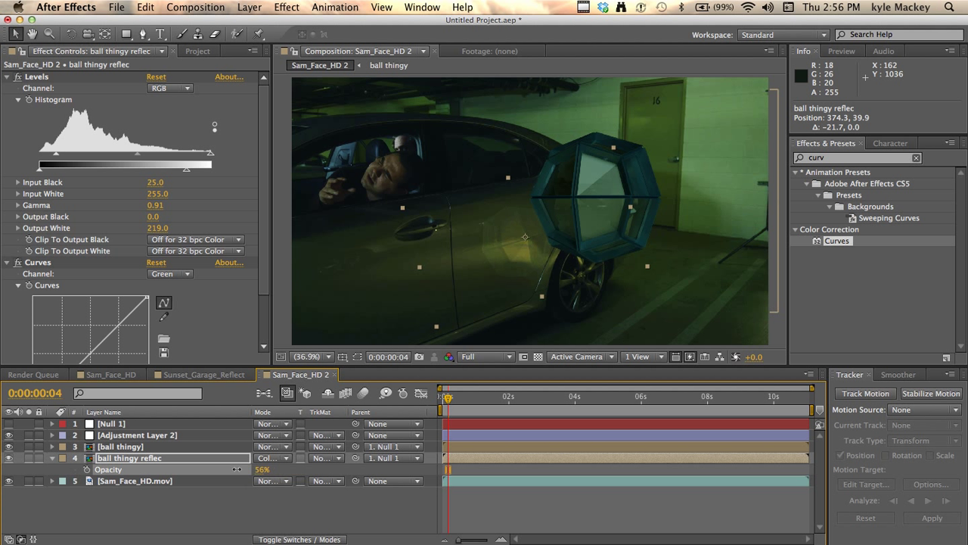
{"action": "left_click", "coordinate": [269, 496]}
{"action": "key", "text": "Page_Down"}
{"action": "left_click_drag", "start_coordinate": [484, 393], "coordinate": [575, 383]}
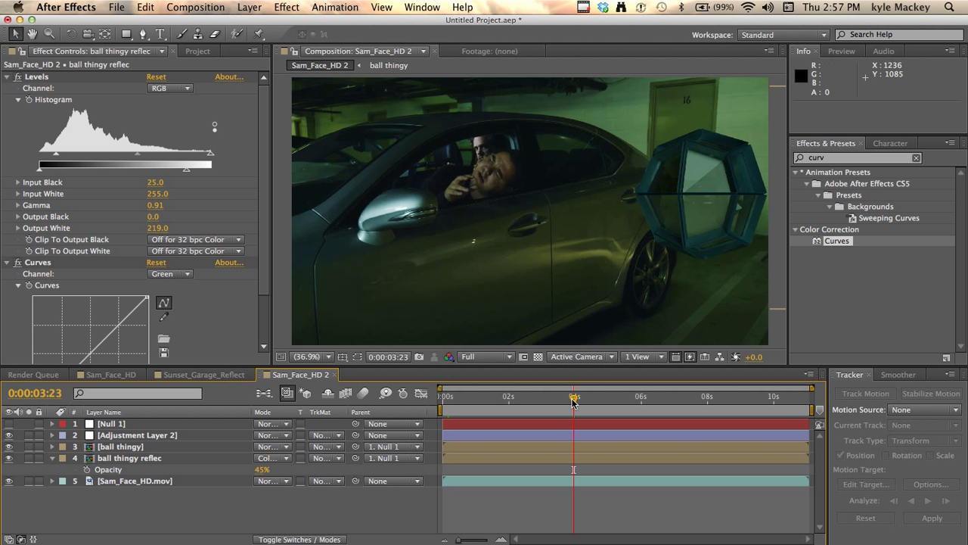
{"action": "left_click_drag", "start_coordinate": [574, 397], "coordinate": [363, 417]}
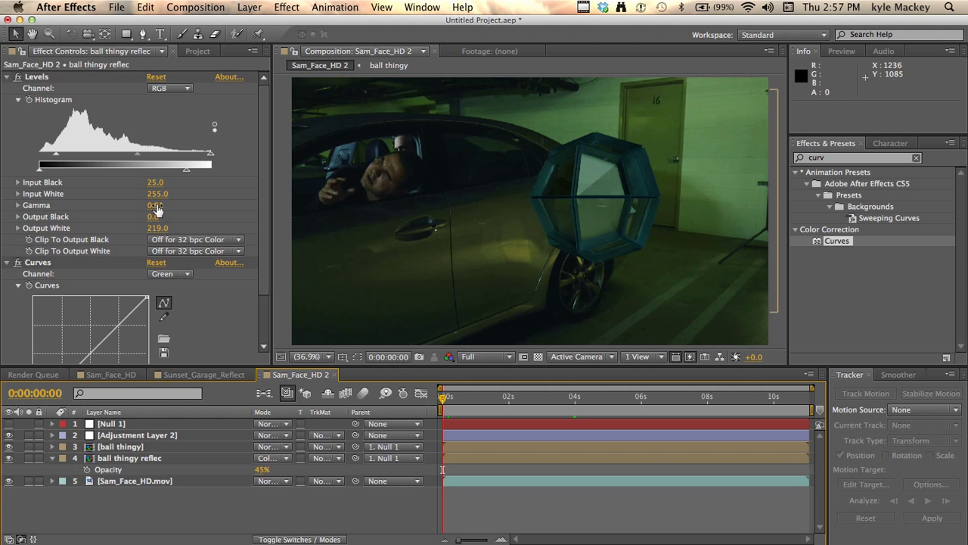
Add ball matte20001.exr to the composition above Adjustment Layer 2 and make it a 3D layer
{"action": "left_click", "coordinate": [197, 51]}
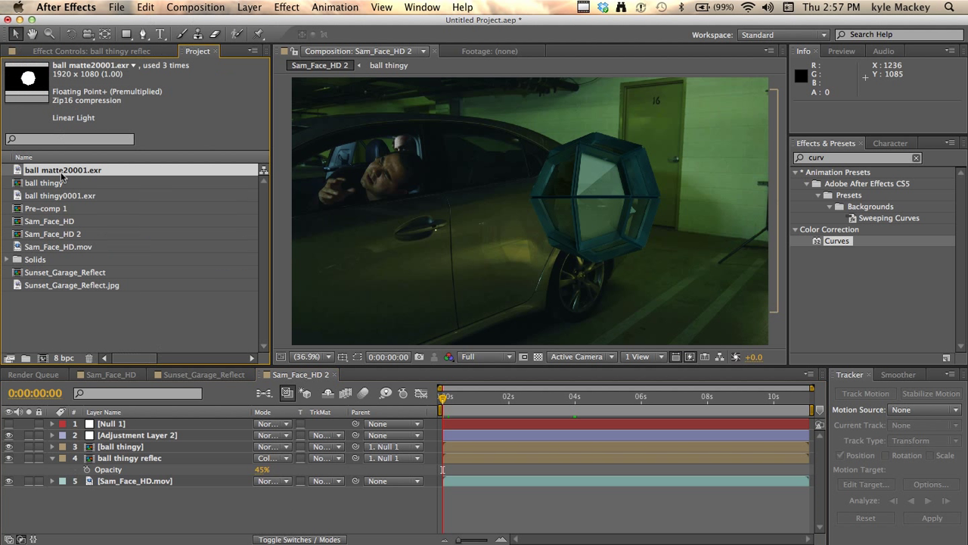
{"action": "left_click_drag", "start_coordinate": [60, 172], "coordinate": [142, 430]}
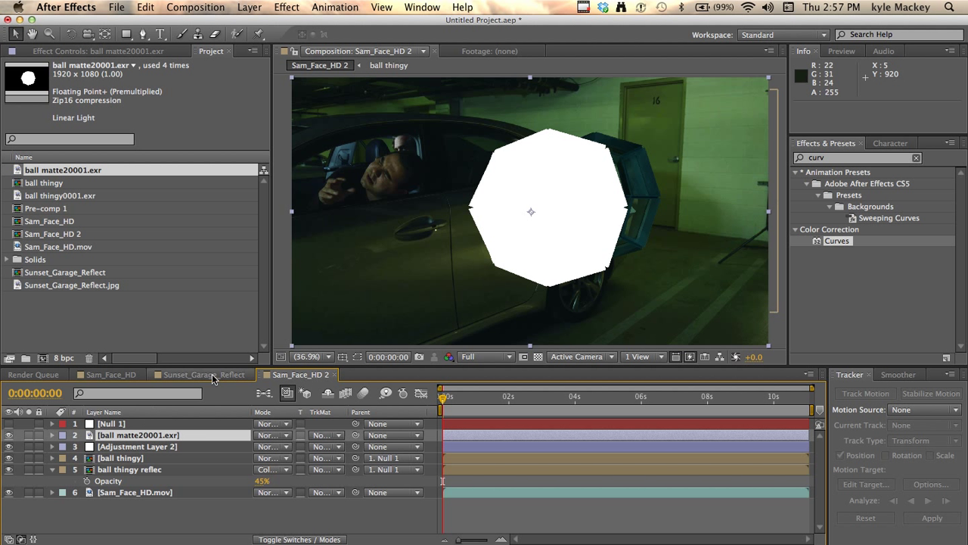
{"action": "left_click", "coordinate": [307, 539]}
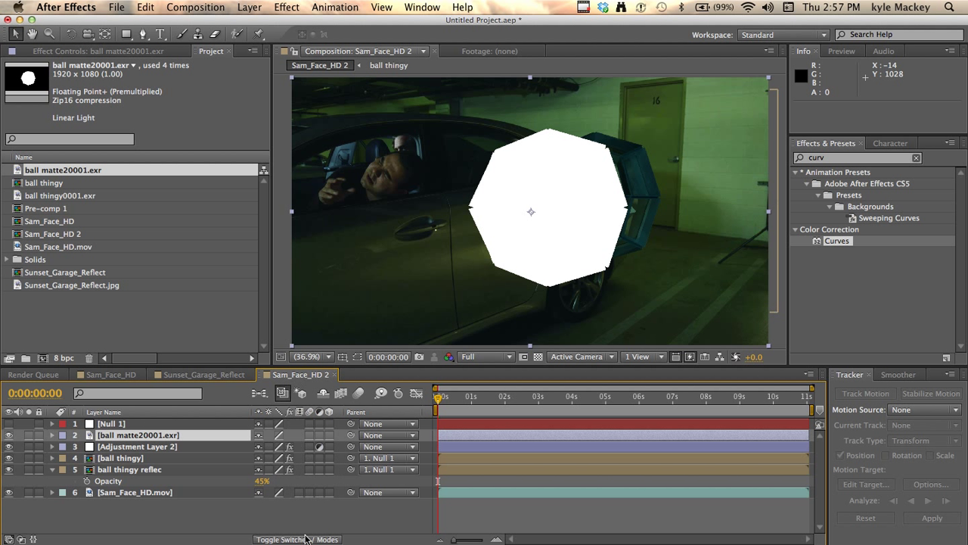
{"action": "left_click", "coordinate": [329, 426]}
{"action": "key", "text": "w"}
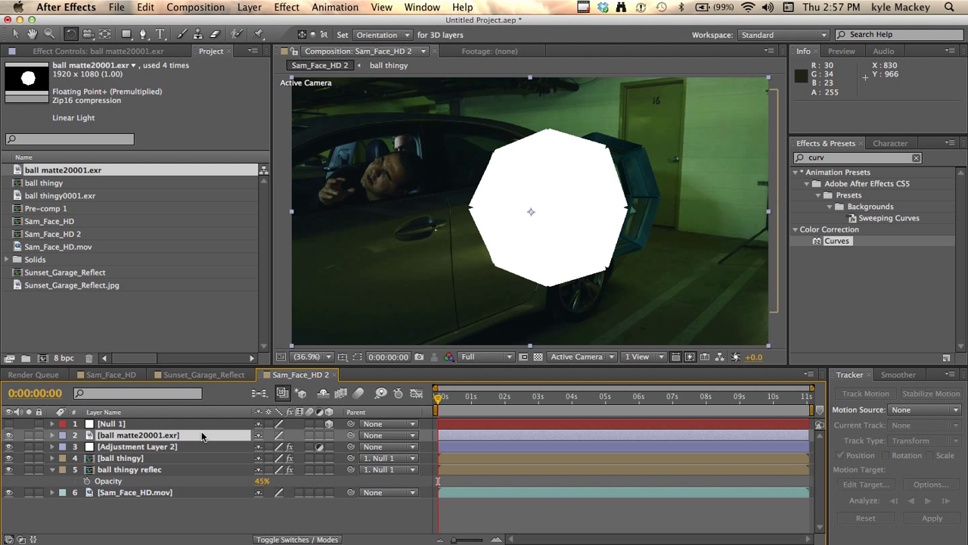
{"action": "left_click", "coordinate": [329, 435]}
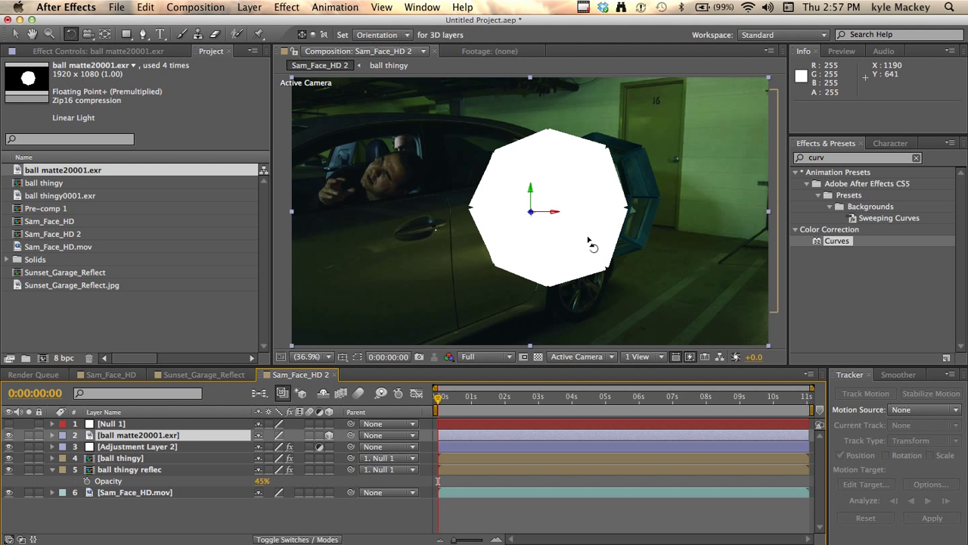
Tilt the ball matte flat to an X orientation of about 290° and move it down to the garage floor below the ball
{"action": "left_click_drag", "start_coordinate": [590, 240], "coordinate": [555, 193]}
{"action": "key", "text": "super+z"}
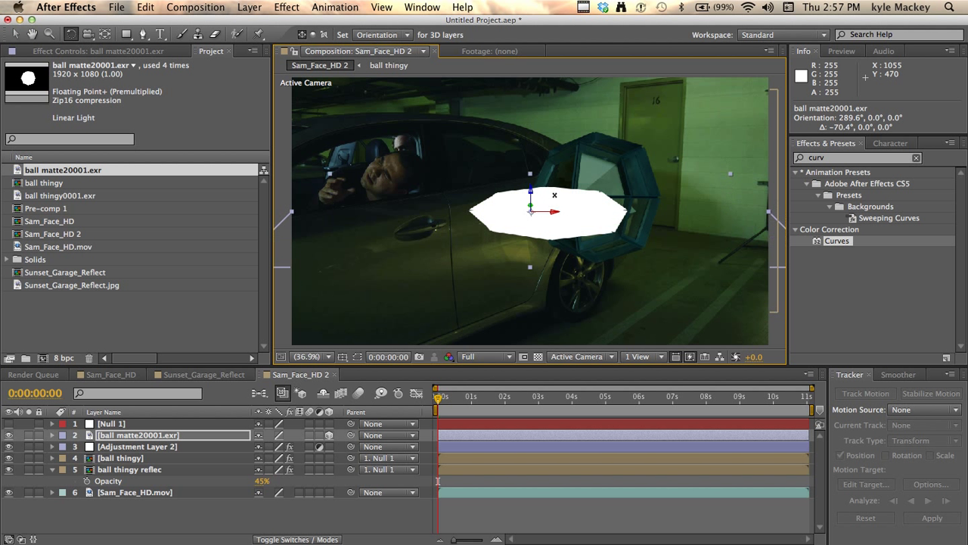
{"action": "key", "text": "v"}
{"action": "left_click_drag", "start_coordinate": [554, 195], "coordinate": [671, 356]}
Scale the ball matte down to 40% and shift it up slightly on the floor to 1310.6, 1080.6
{"action": "key", "text": "s"}
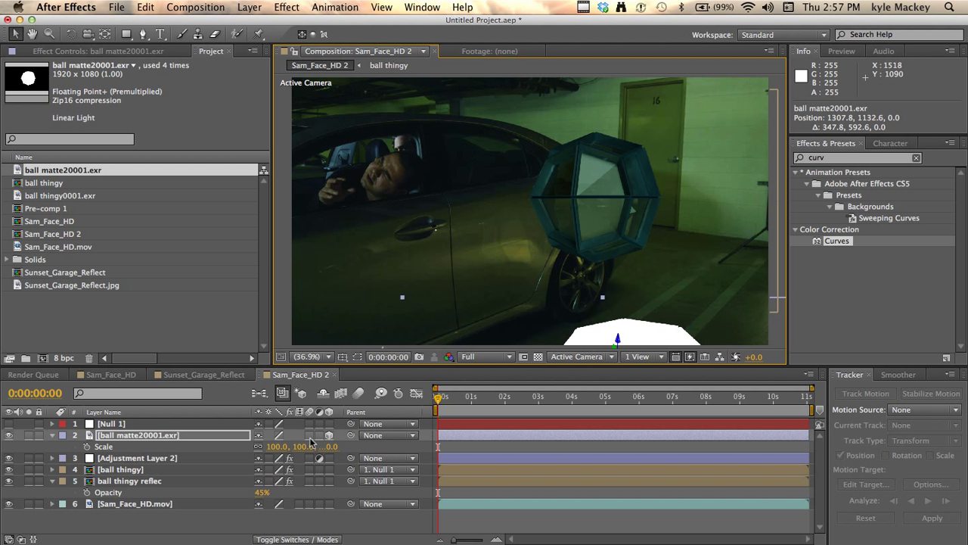
{"action": "left_click_drag", "start_coordinate": [310, 445], "coordinate": [247, 451]}
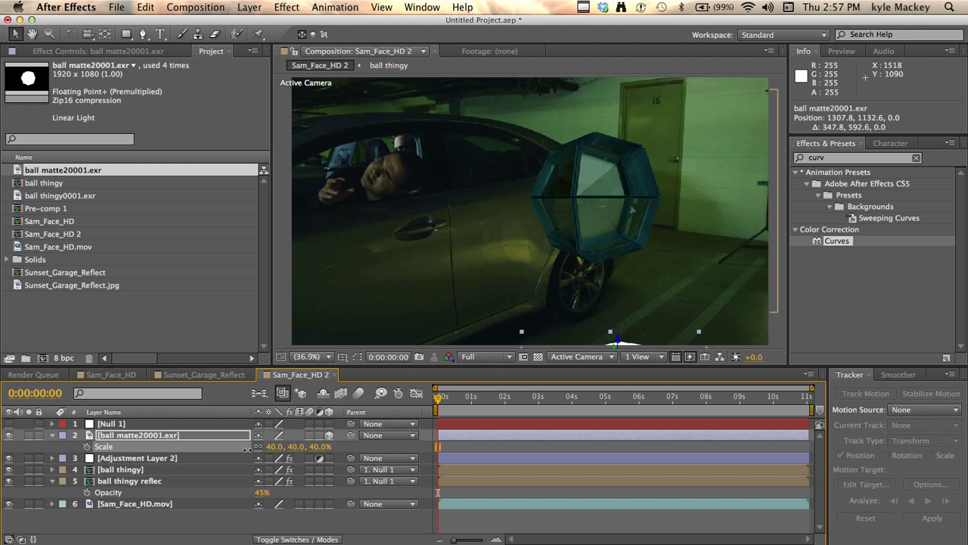
{"action": "left_click_drag", "start_coordinate": [647, 341], "coordinate": [664, 329]}
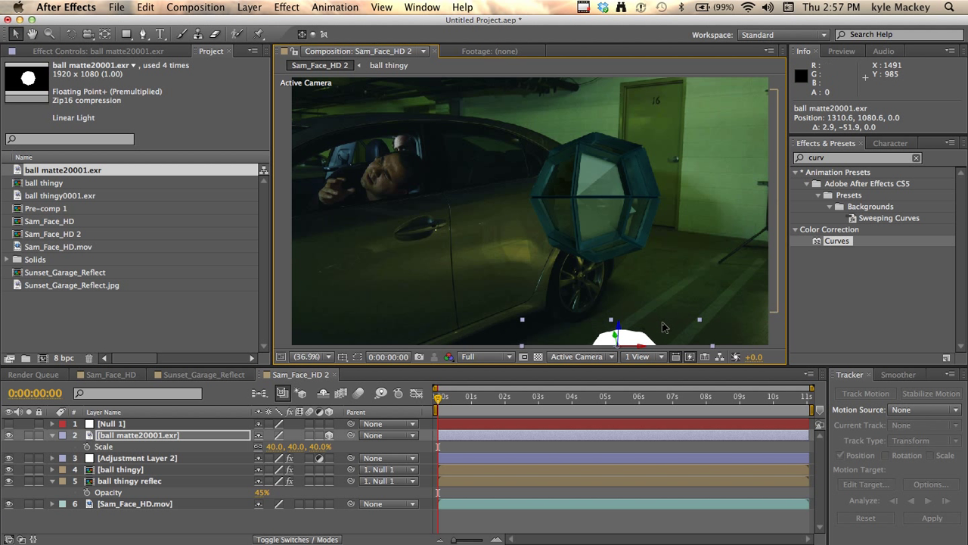
Apply the Fill effect to the ball matte layer and set its color to black
{"action": "double_click", "coordinate": [826, 159]}
{"action": "type", "text": "fill"}
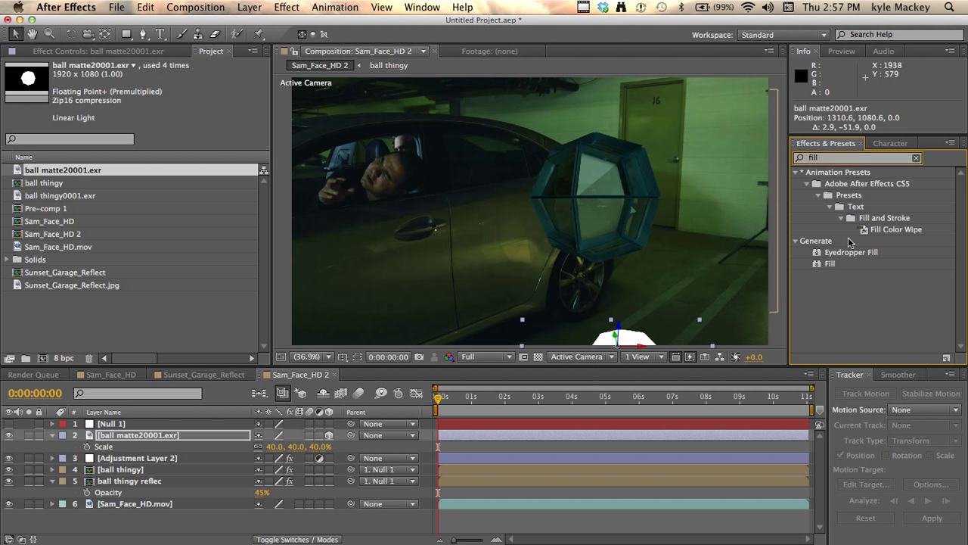
{"action": "left_click_drag", "start_coordinate": [832, 264], "coordinate": [126, 444]}
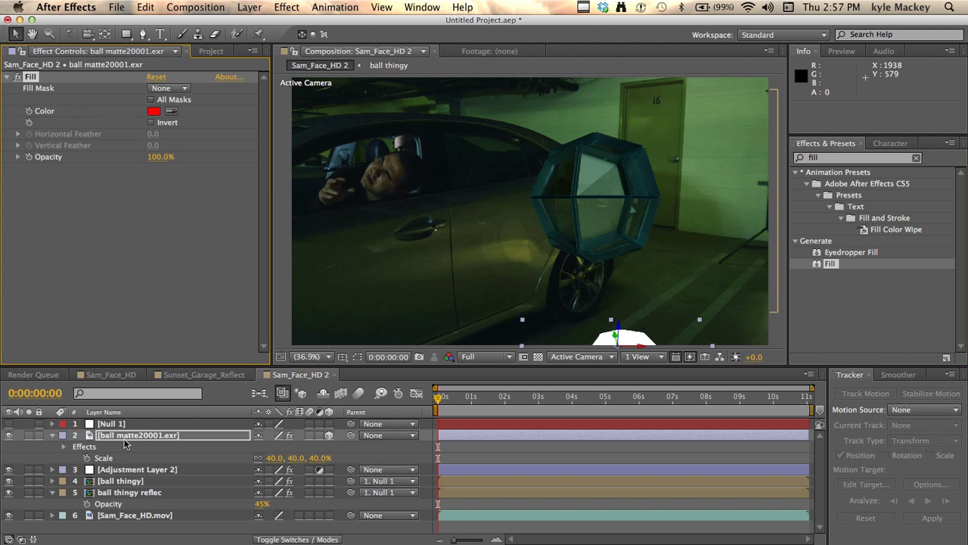
{"action": "left_click", "coordinate": [154, 111]}
{"action": "left_click", "coordinate": [295, 522]}
{"action": "key", "text": "Return"}
Soften the black matte into a shadow with a Channel Blur effect at an Alpha Blurriness of 292
{"action": "left_click", "coordinate": [865, 158]}
{"action": "type", "text": "chan"}
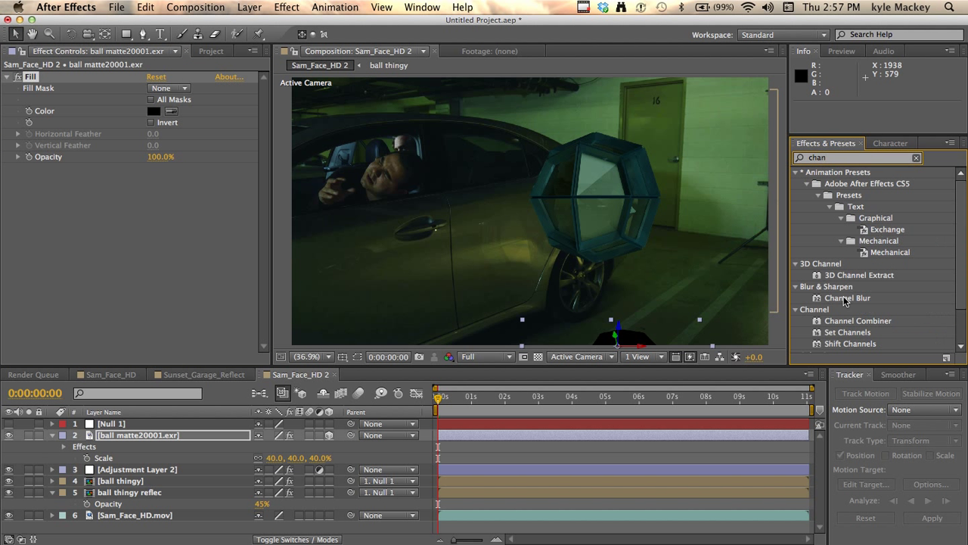
{"action": "left_click_drag", "start_coordinate": [847, 298], "coordinate": [359, 227]}
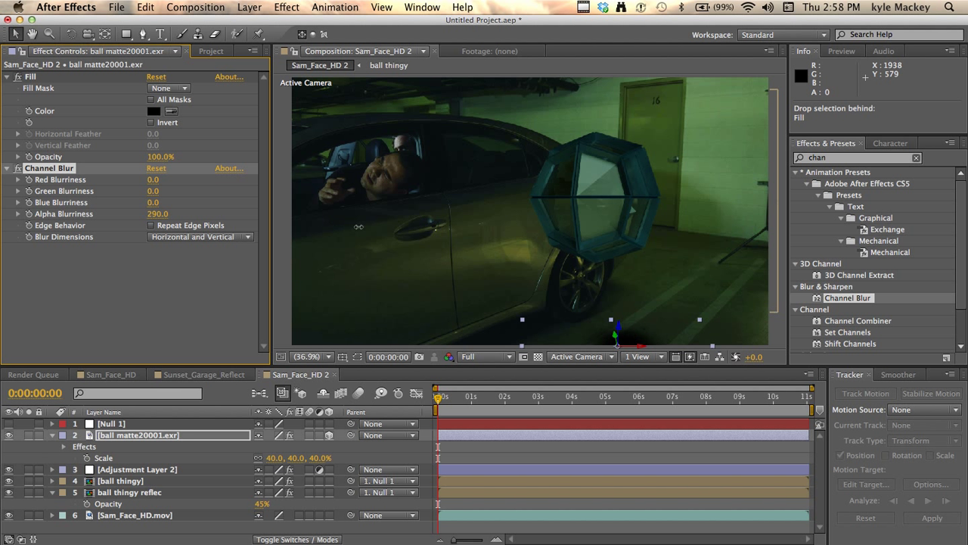
Lower the ball matte layer's opacity to 50%
{"action": "left_click", "coordinate": [195, 441]}
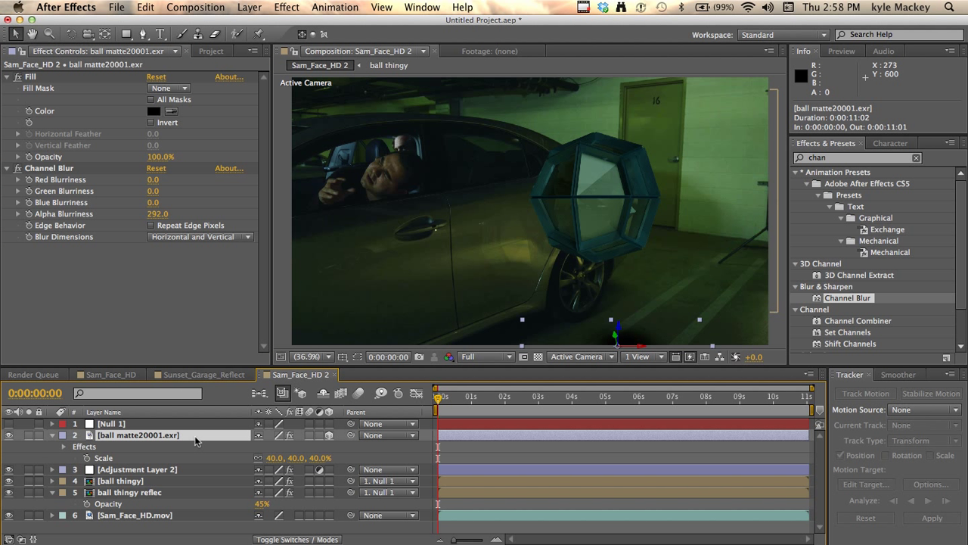
{"action": "key", "text": "t"}
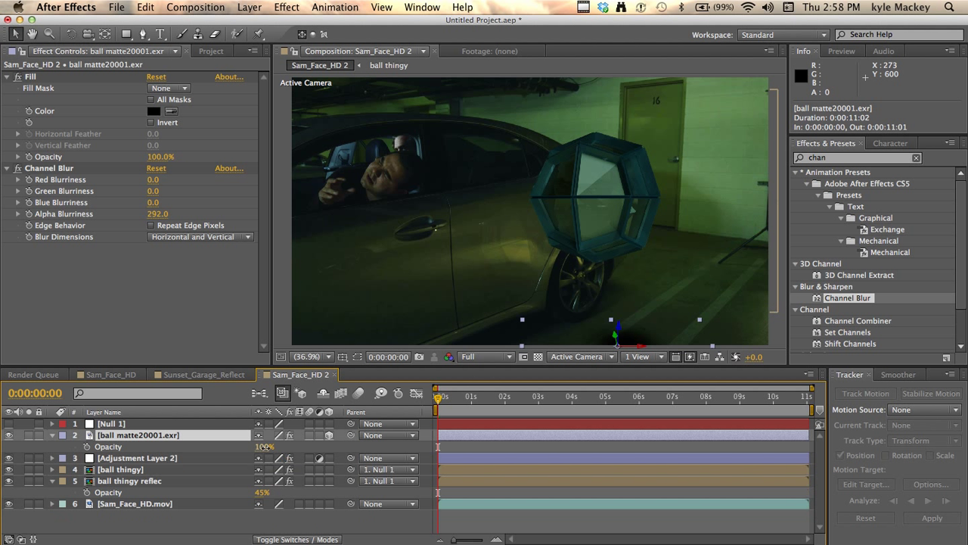
{"action": "left_click_drag", "start_coordinate": [261, 446], "coordinate": [229, 450]}
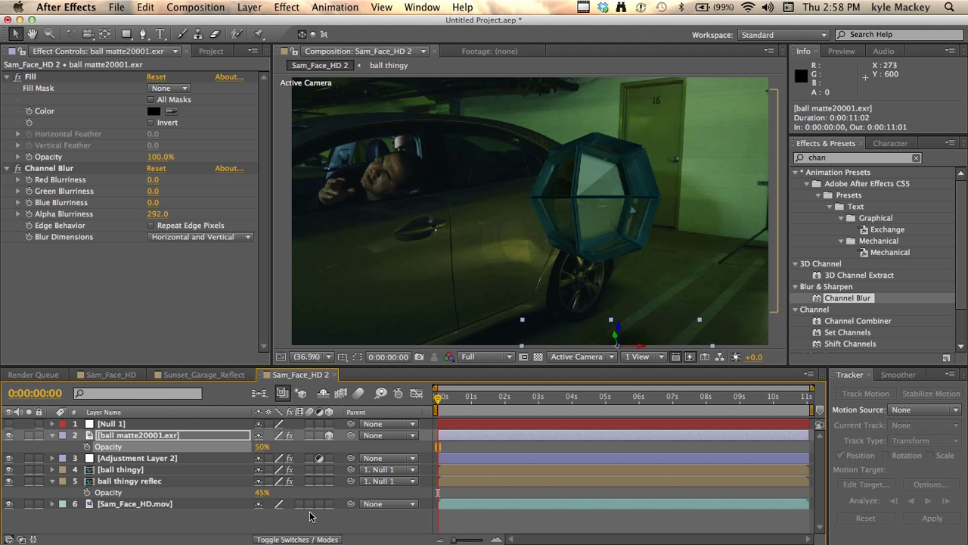
Parent the ball matte layer to Null 1, place it just above Sam_Face_HD.mov, and check its movement through the shot
{"action": "left_click_drag", "start_coordinate": [352, 436], "coordinate": [162, 497]}
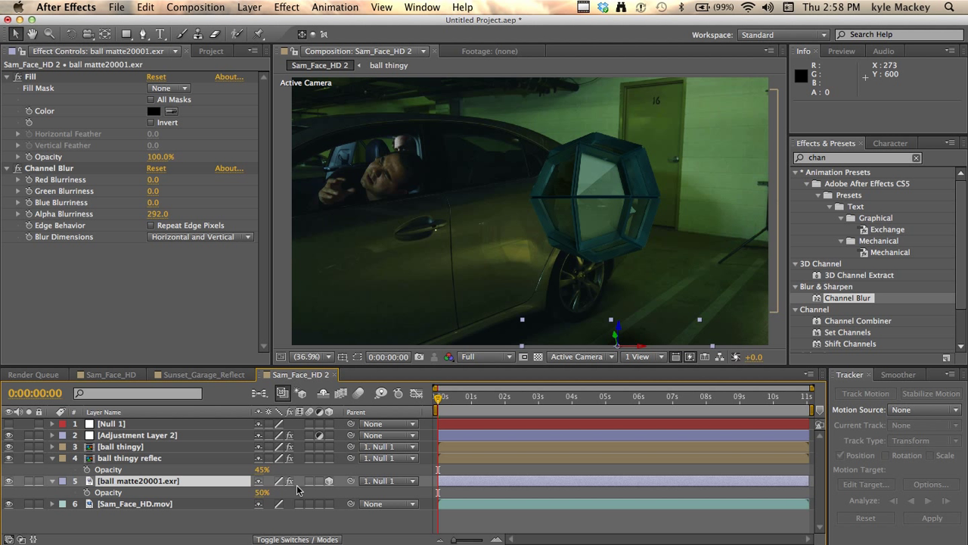
{"action": "left_click", "coordinate": [301, 518]}
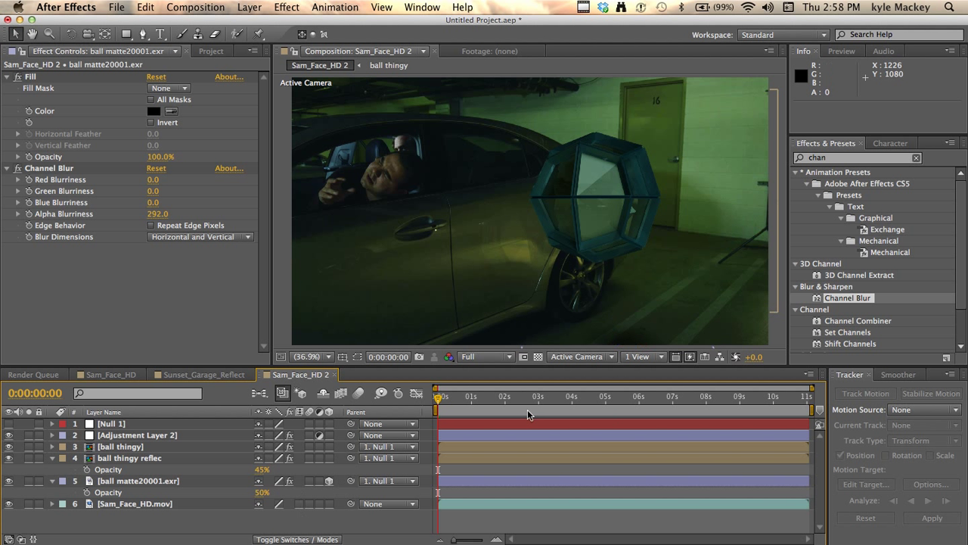
{"action": "left_click_drag", "start_coordinate": [438, 398], "coordinate": [626, 412]}
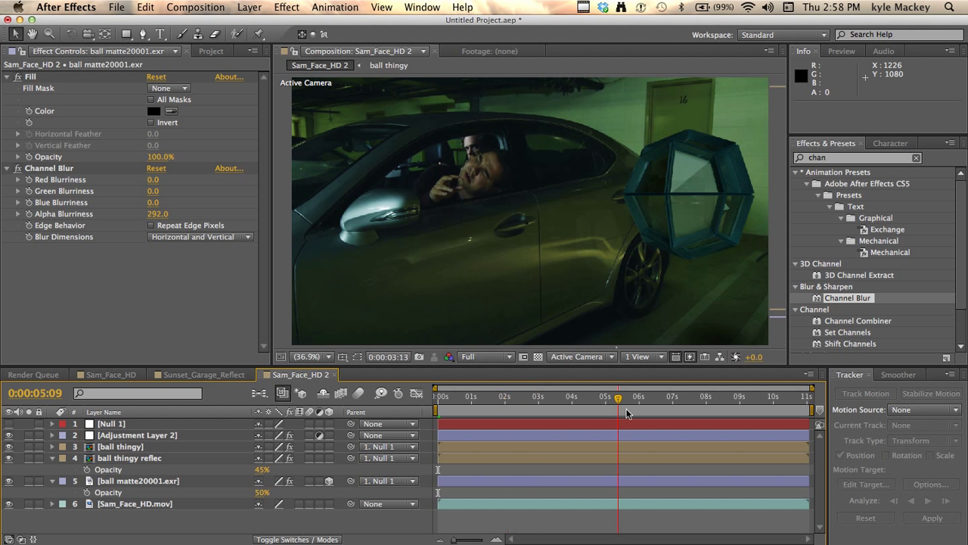
{"action": "key", "text": "Home"}
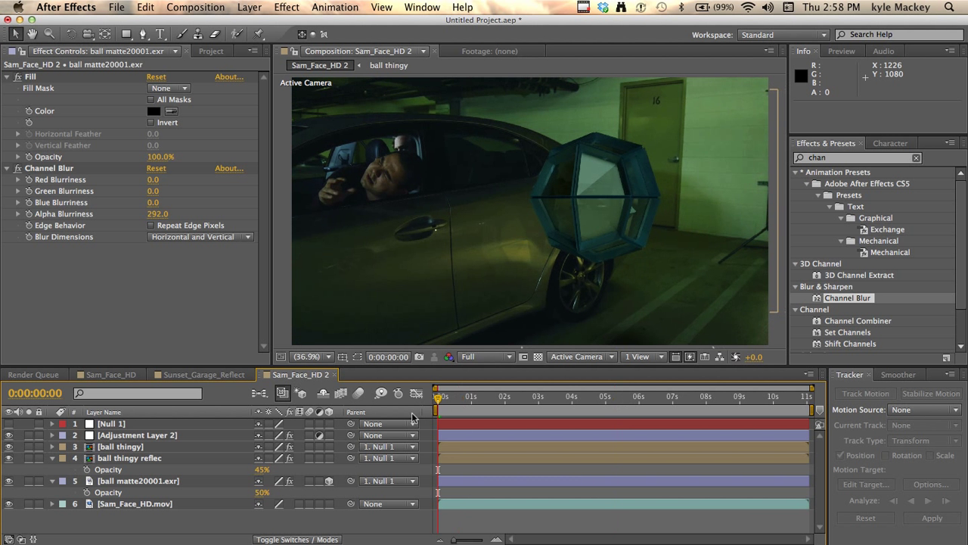
Add the expression wiggle(2,10) to the ball thingy layer's Position
{"action": "left_click", "coordinate": [122, 448]}
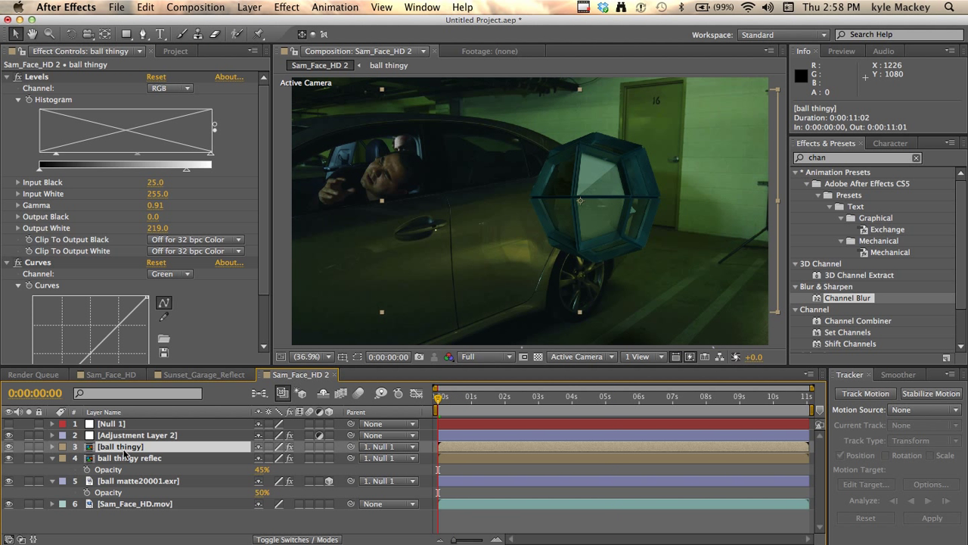
{"action": "key", "text": "p"}
{"action": "left_click", "coordinate": [88, 459], "text": "alt"}
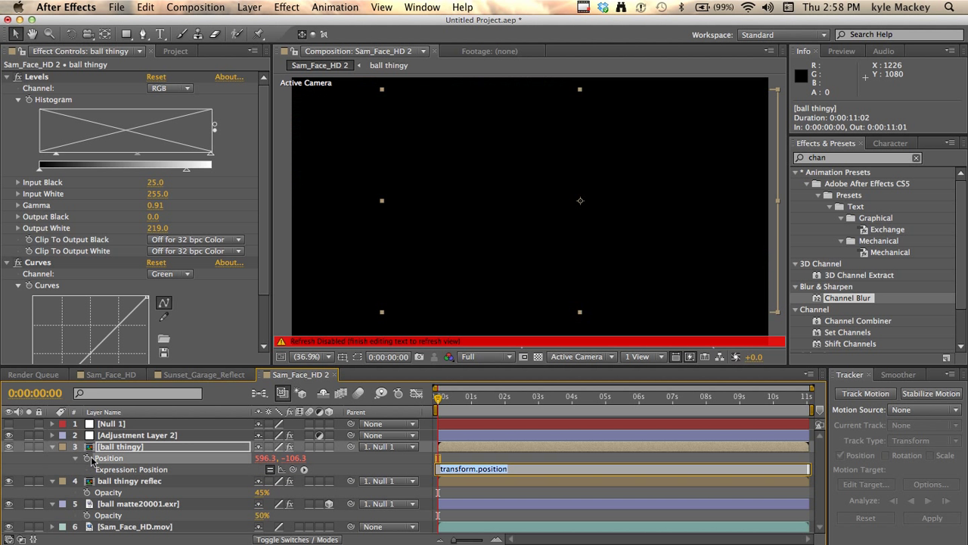
{"action": "type", "text": "wig"}
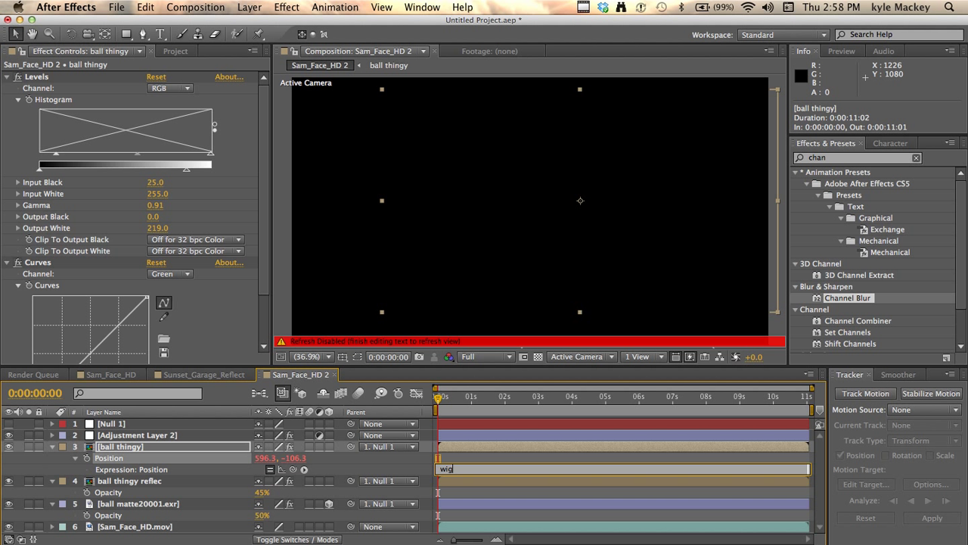
{"action": "type", "text": "gle(2,10)"}
{"action": "left_click", "coordinate": [200, 481]}
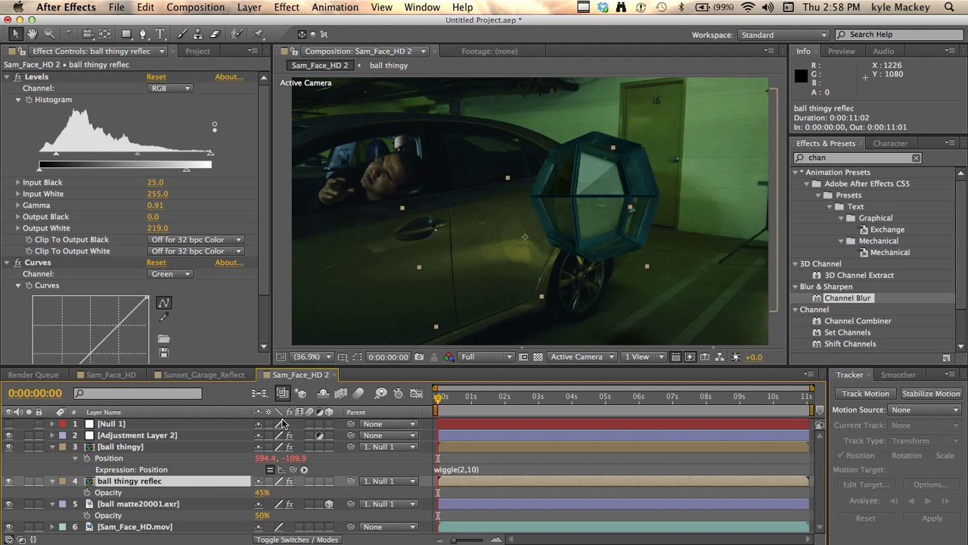
Copy the wiggle(2,10) expression from the ball thingy layer's Position to the Position of the ball thingy reflec layer
{"action": "left_click", "coordinate": [465, 469]}
{"action": "key", "text": "super+c"}
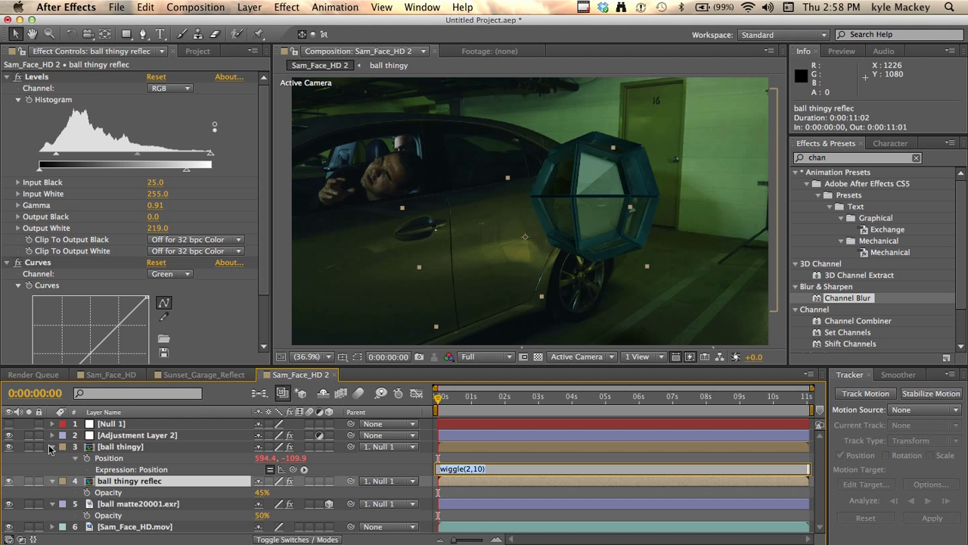
{"action": "left_click", "coordinate": [85, 465]}
{"action": "left_click", "coordinate": [51, 446]}
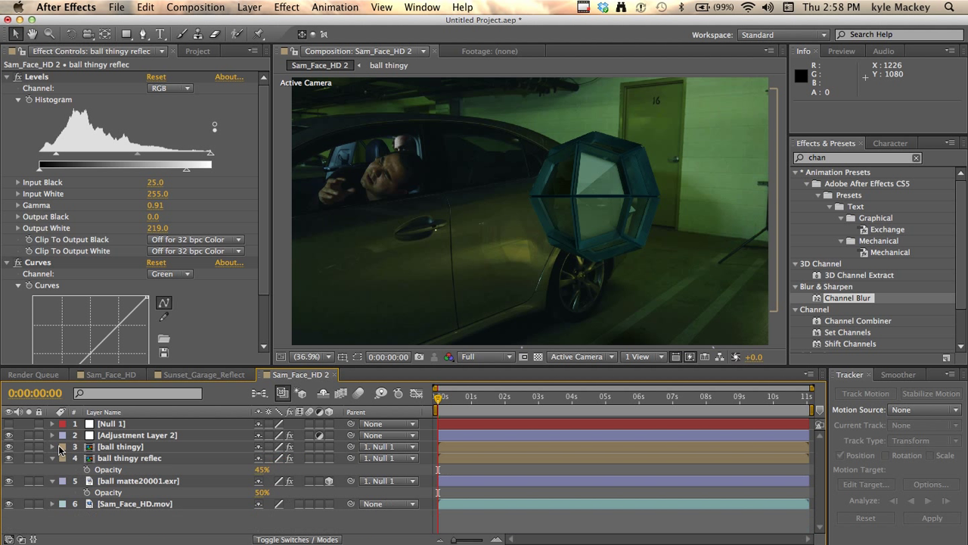
{"action": "left_click", "coordinate": [99, 459]}
{"action": "key", "text": "p"}
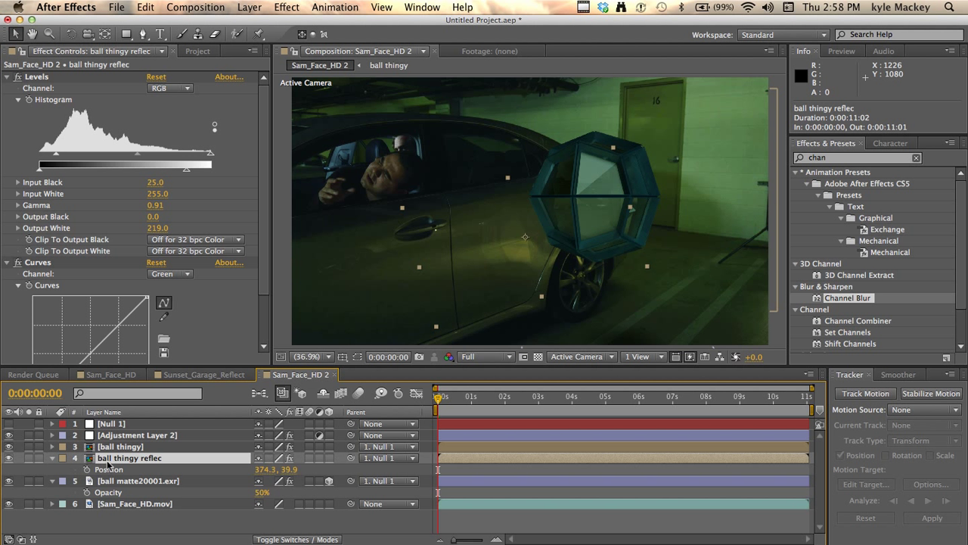
{"action": "left_click", "coordinate": [88, 470], "text": "alt"}
{"action": "key", "text": "super+v"}
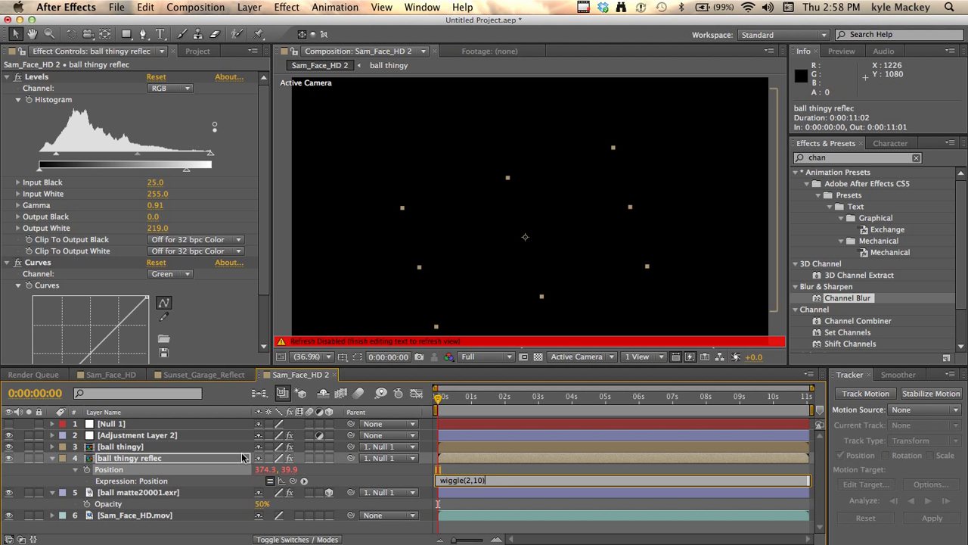
{"action": "left_click", "coordinate": [51, 457]}
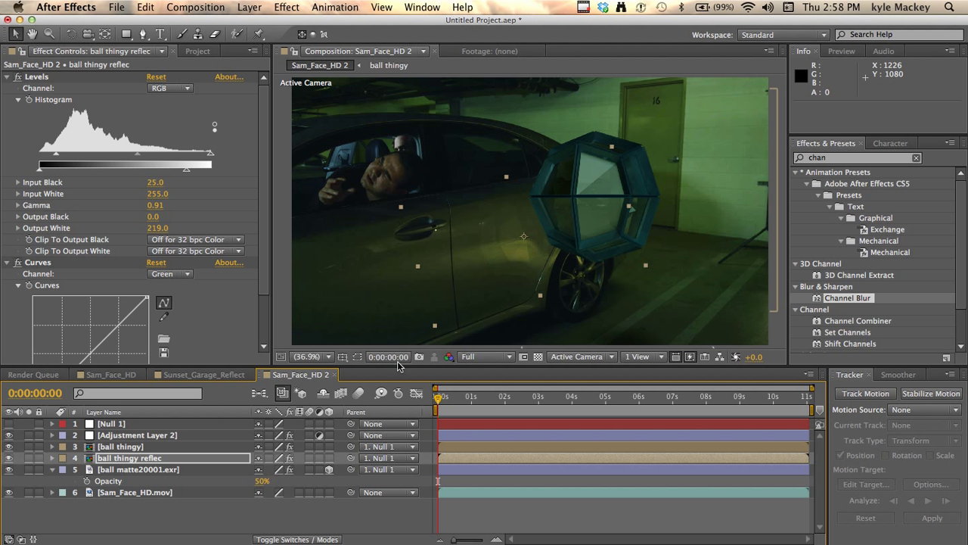
Add the expression wiggle(2,10) to the Sam_Face_HD.mov layer's Position, check the motion through the shot, and return to the first frame
{"action": "left_click", "coordinate": [127, 493]}
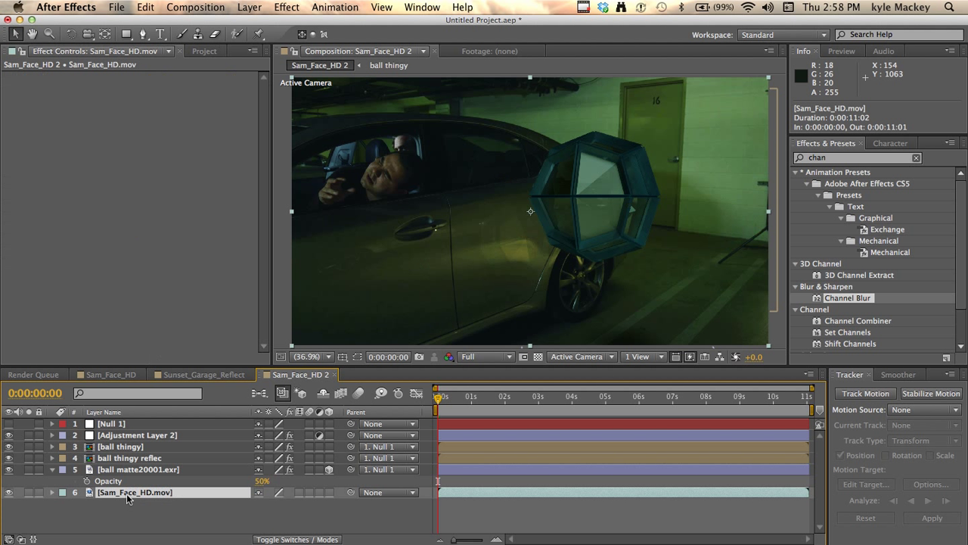
{"action": "key", "text": "p"}
{"action": "left_click", "coordinate": [86, 505], "text": "alt"}
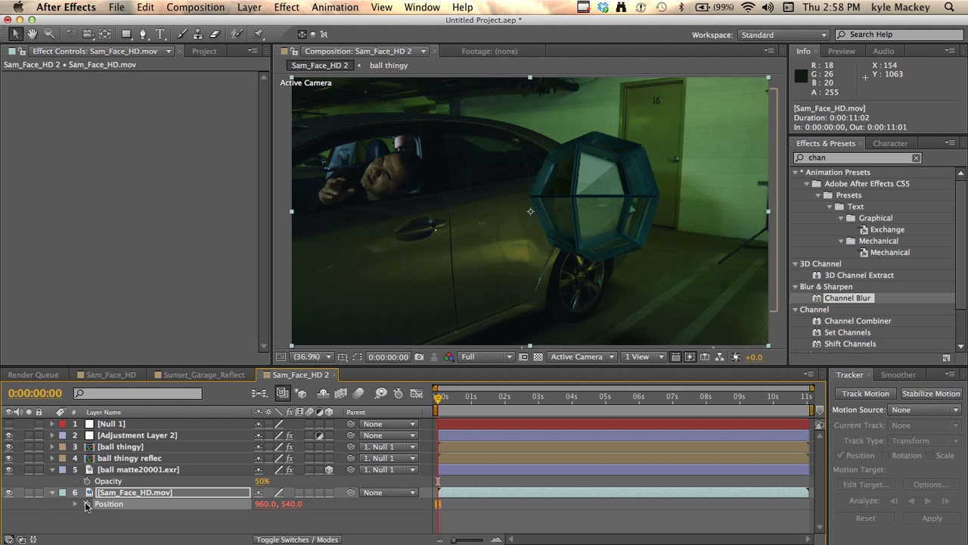
{"action": "type", "text": "wiggle(2,10)"}
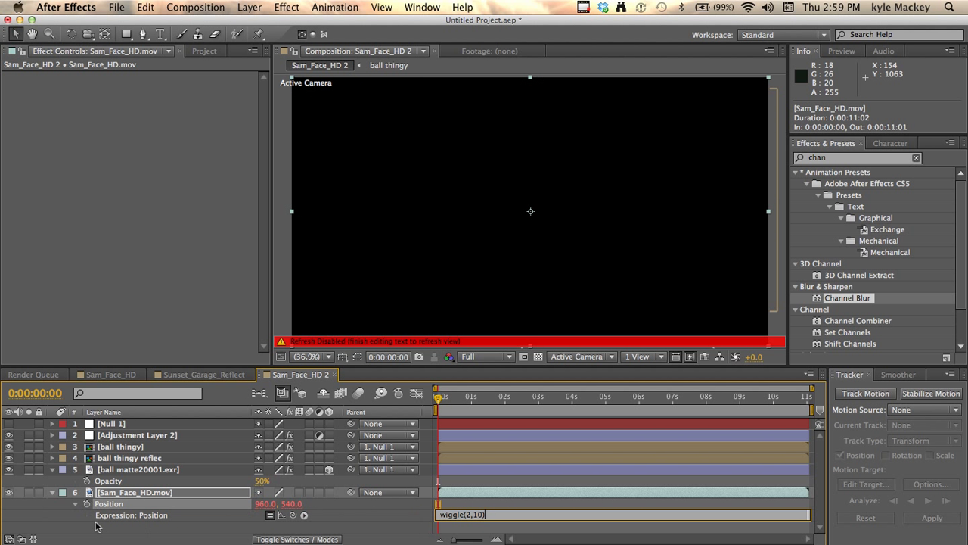
{"action": "left_click", "coordinate": [130, 497]}
{"action": "left_click_drag", "start_coordinate": [445, 400], "coordinate": [606, 409]}
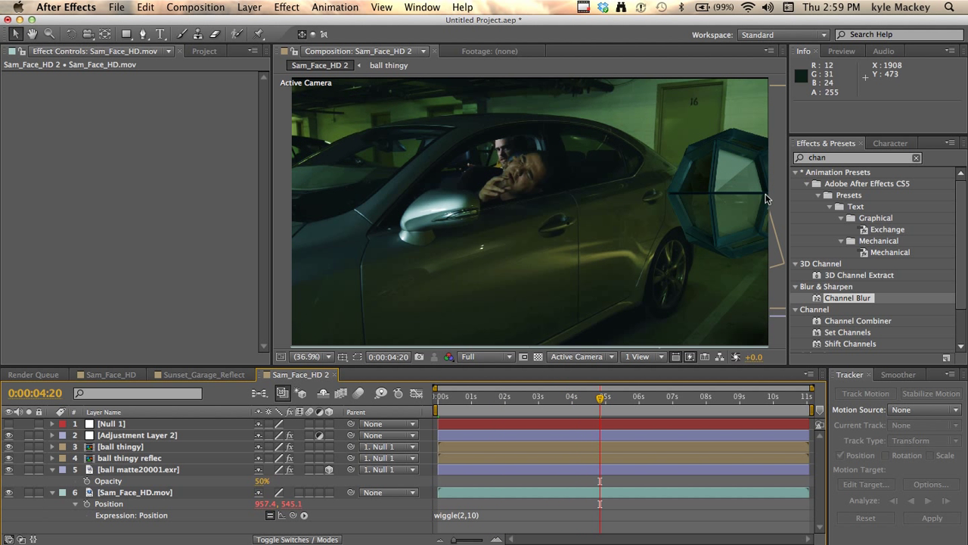
{"action": "left_click_drag", "start_coordinate": [579, 408], "coordinate": [446, 413]}
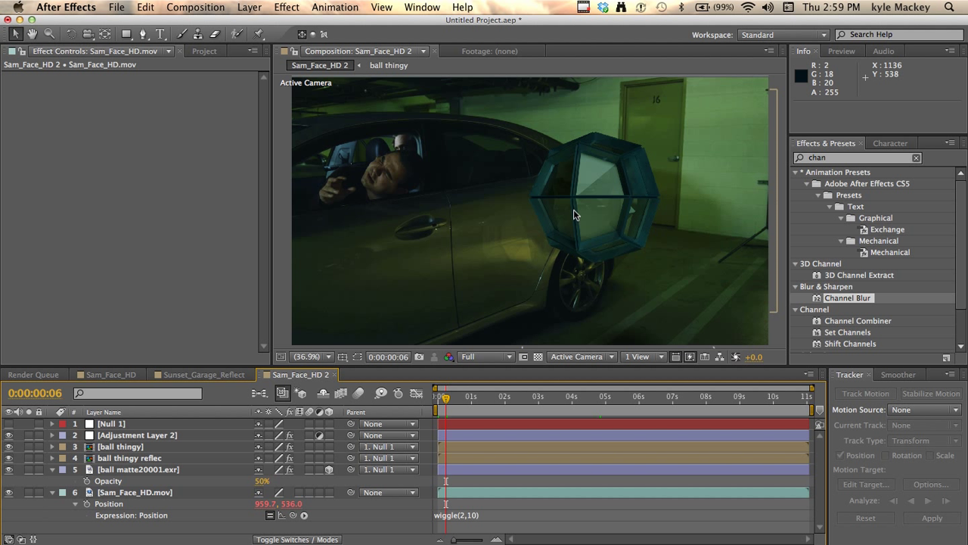
{"action": "left_click", "coordinate": [463, 399]}
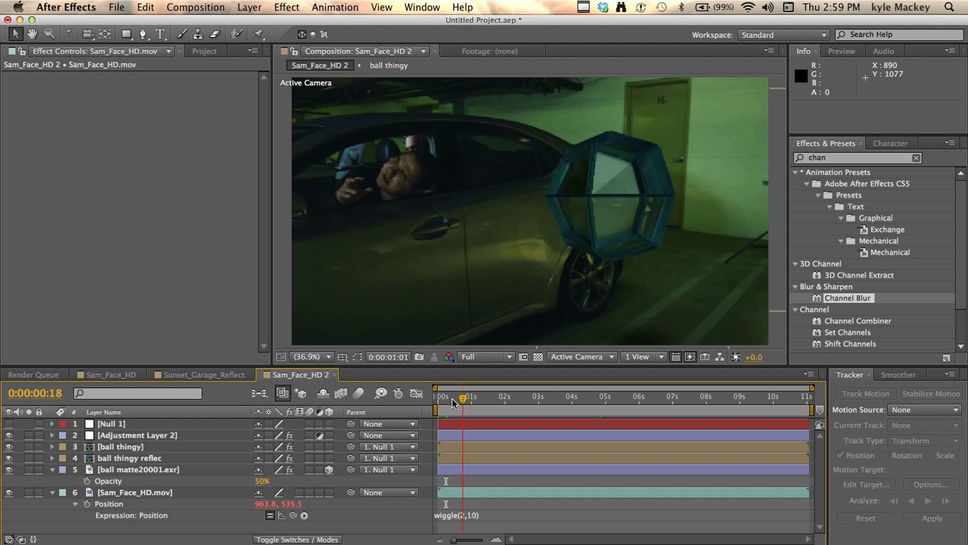
{"action": "left_click_drag", "start_coordinate": [454, 402], "coordinate": [413, 402]}
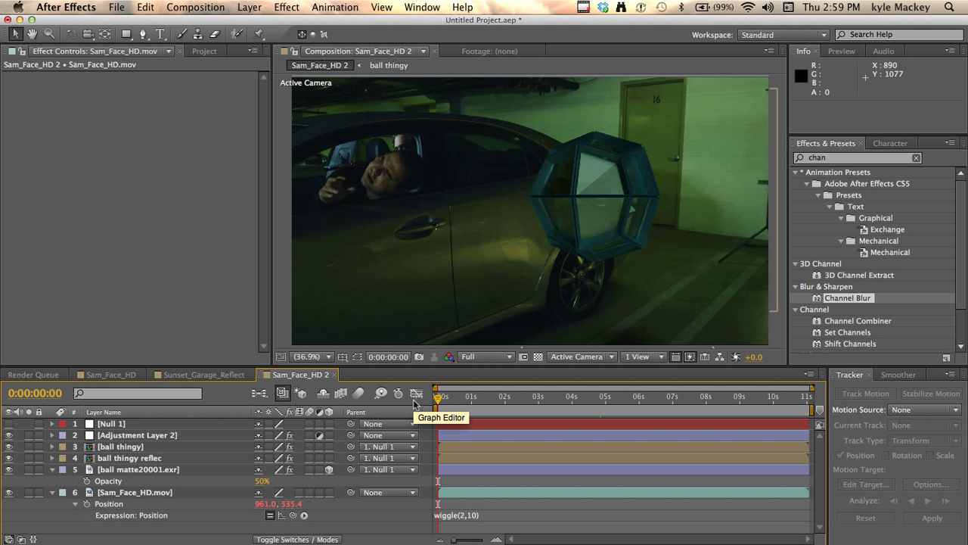